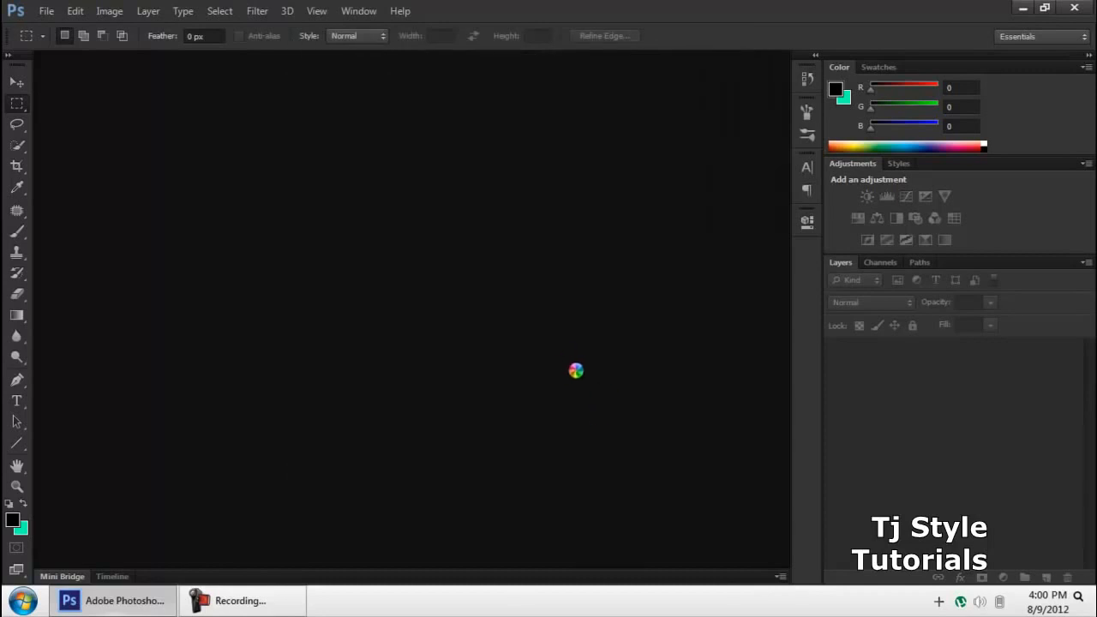
# Step: Activate the Move tool
pyautogui.scroll(1, 572, 358)
pyautogui.click(24, 83)
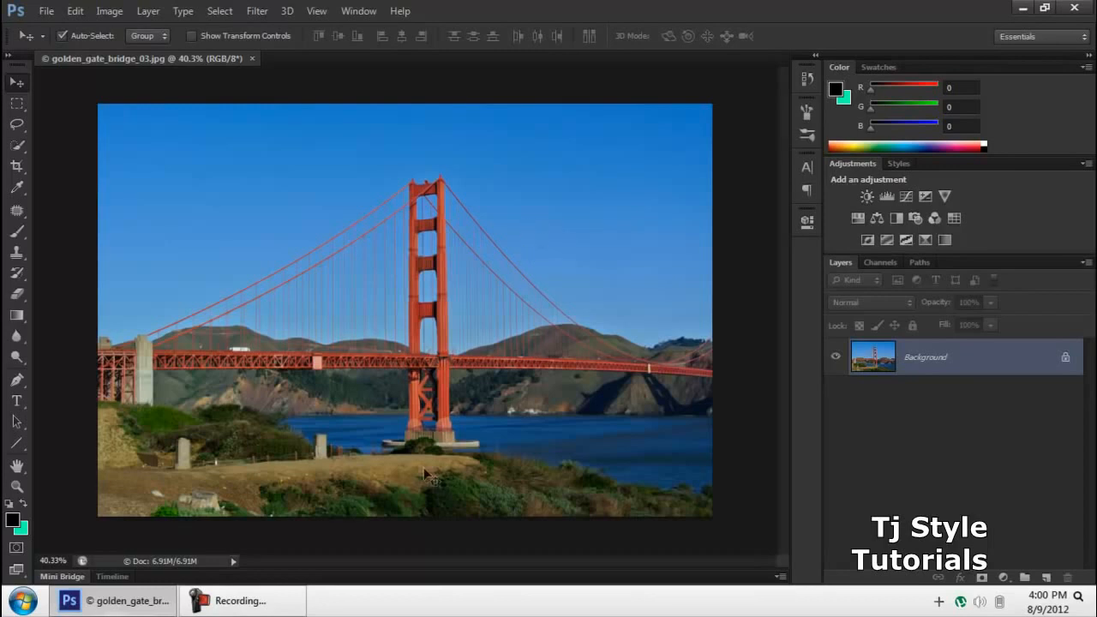
pyautogui.click(278, 610)
pyautogui.click(277, 611)
pyautogui.click(256, 610)
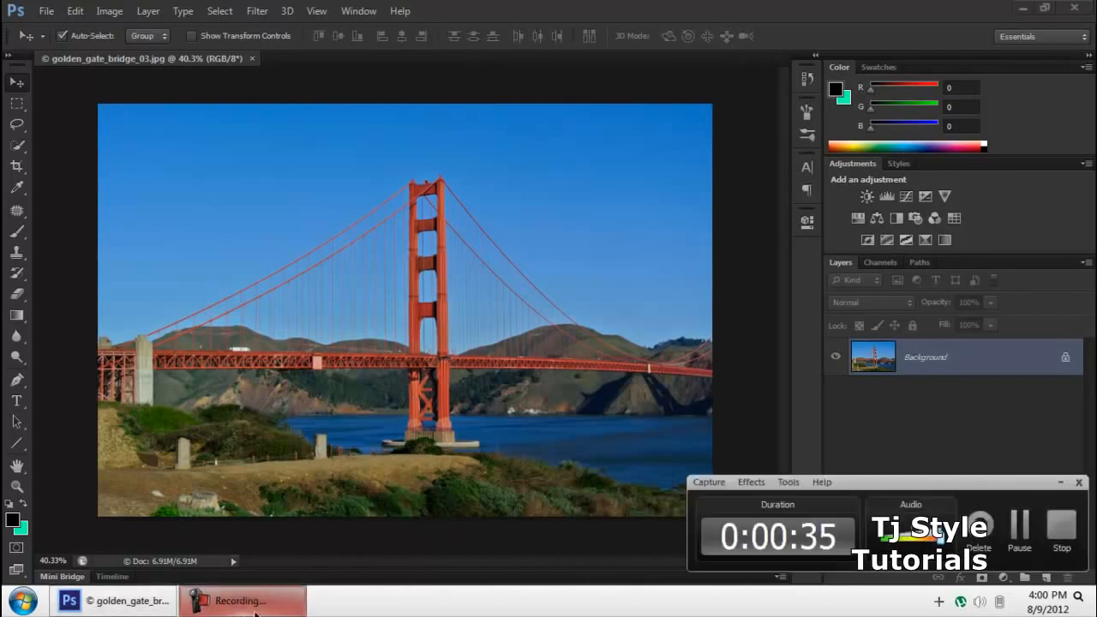
pyautogui.click(255, 612)
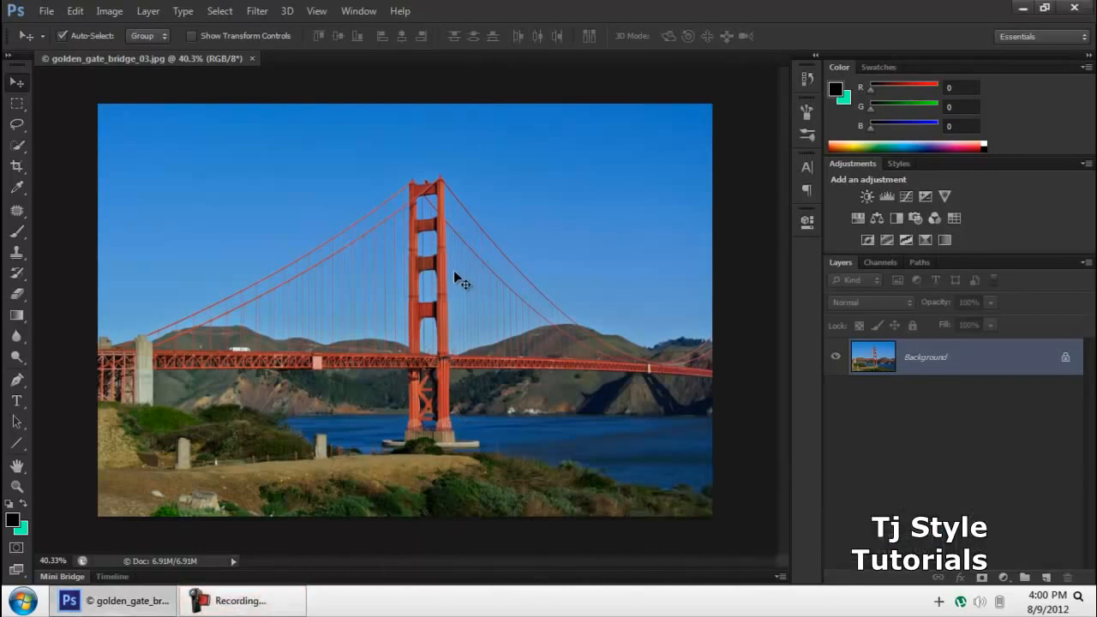
# Step: Convert the locked Background of the bridge photo into a regular layer named Layer 0
pyautogui.doubleClick(940, 359)
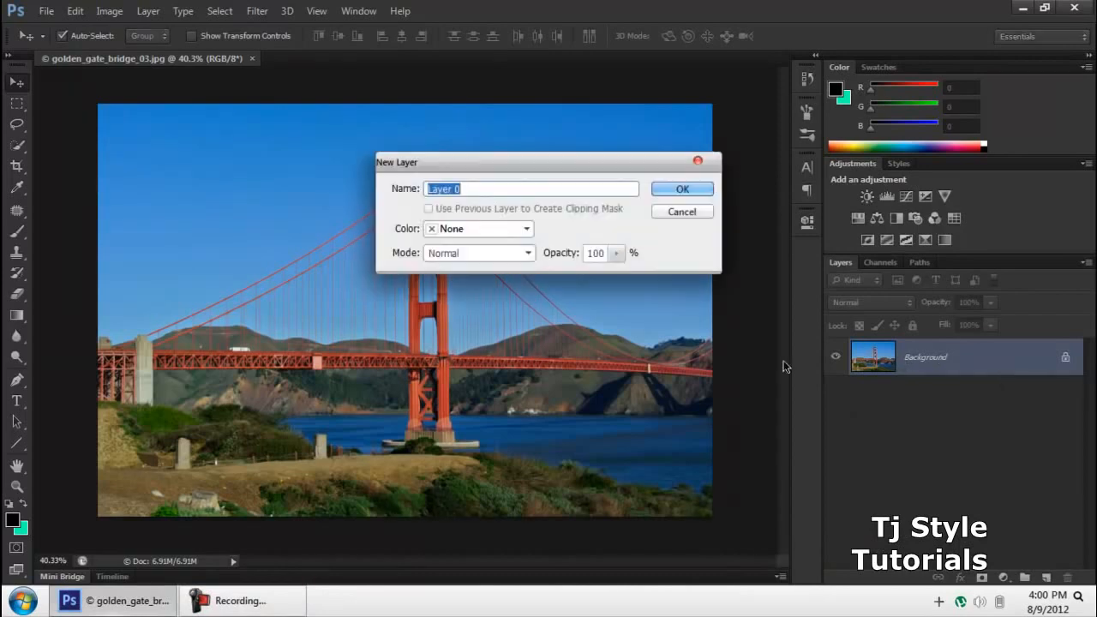
pyautogui.click(683, 187)
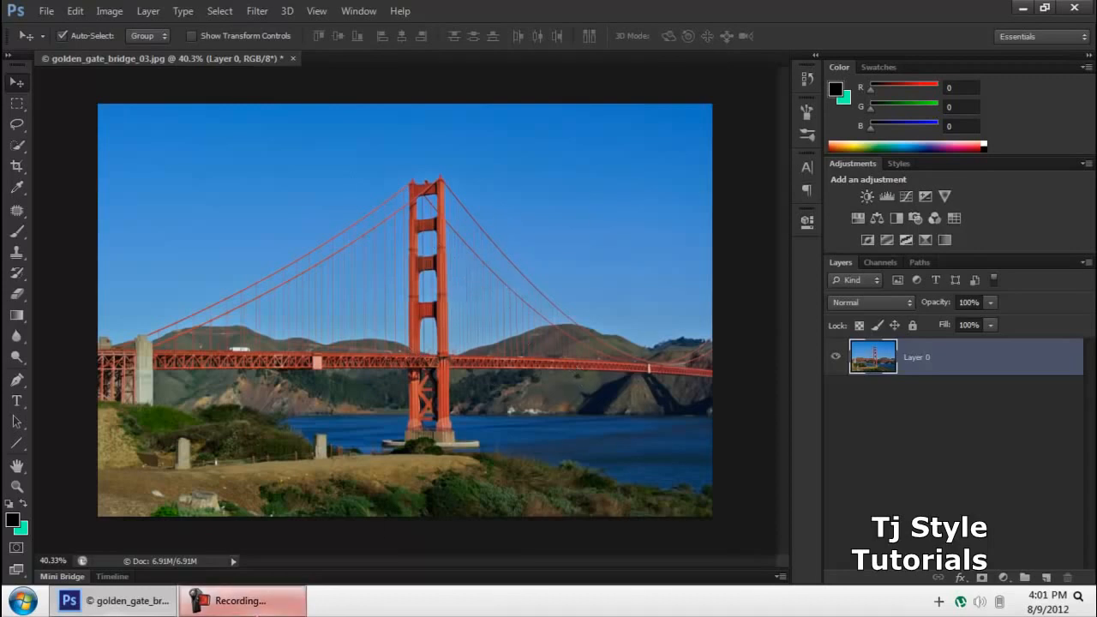
pyautogui.click(257, 604)
pyautogui.click(259, 606)
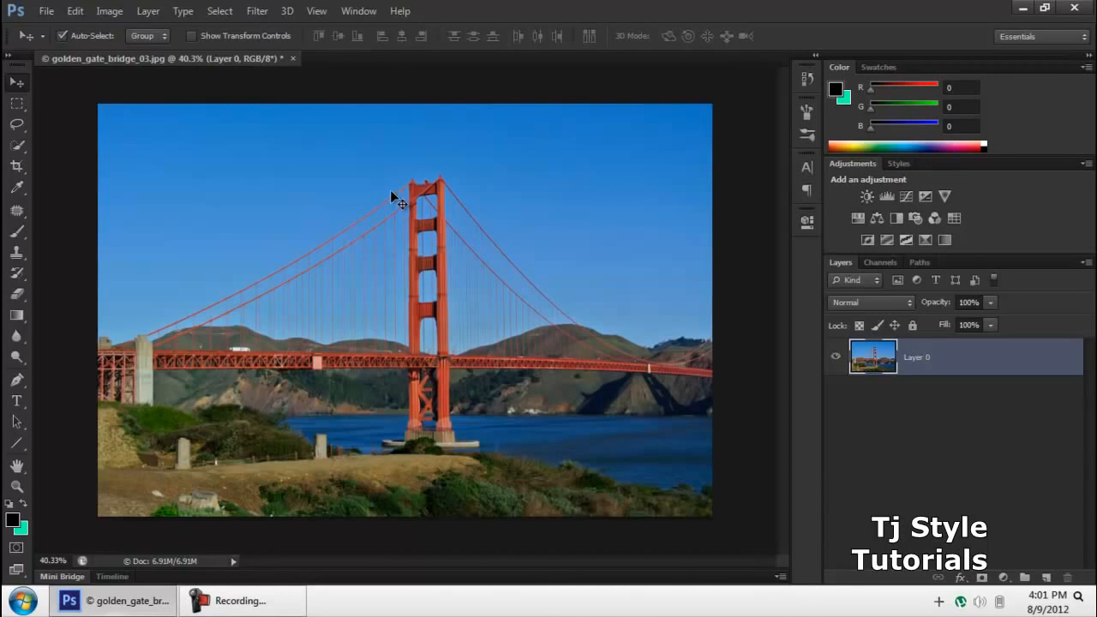
# Step: Create a new 1000 × 600 pixel RGB document at 300 pixels/inch with a white background
pyautogui.hotkey('ctrl', 'n')
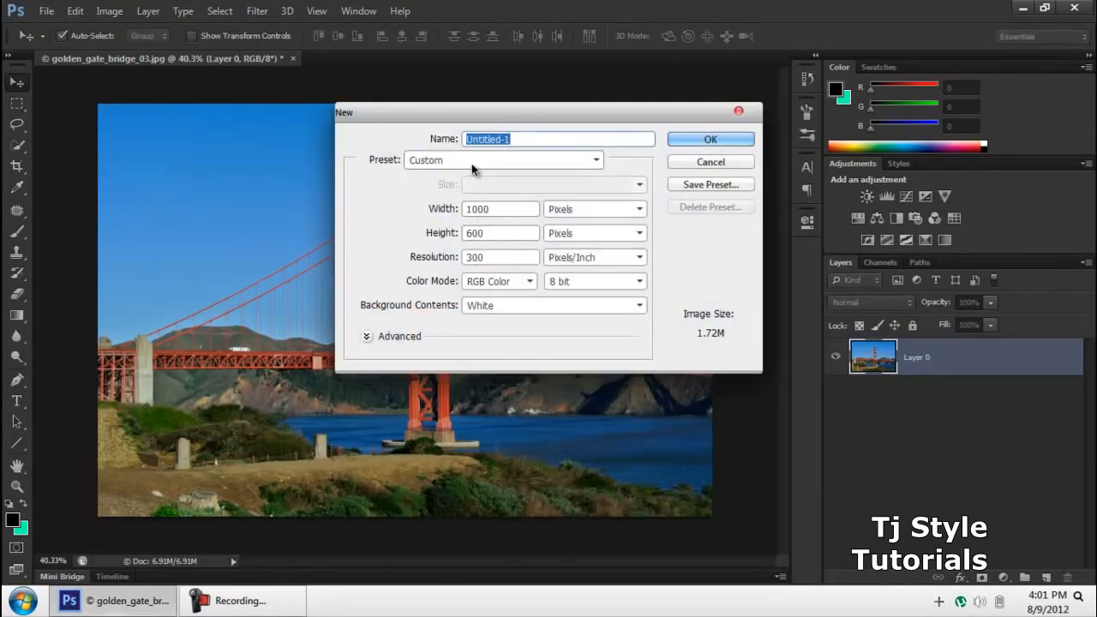
pyautogui.click(687, 143)
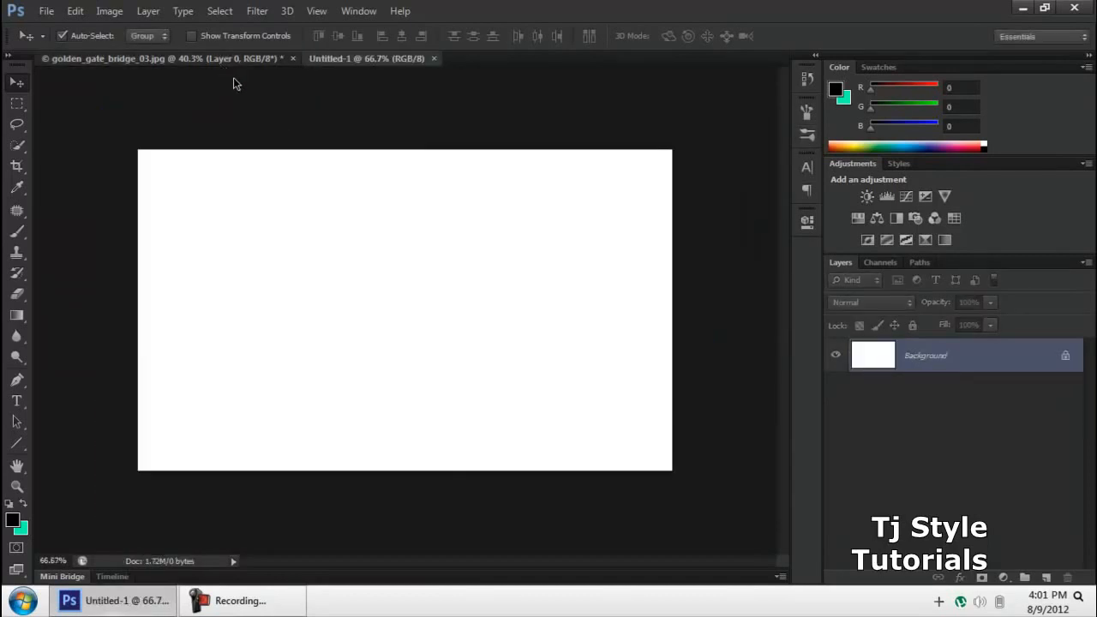
# Step: Copy the bridge photo layer from golden_gate_bridge_03.jpg into the new Untitled-1 document
pyautogui.click(220, 59)
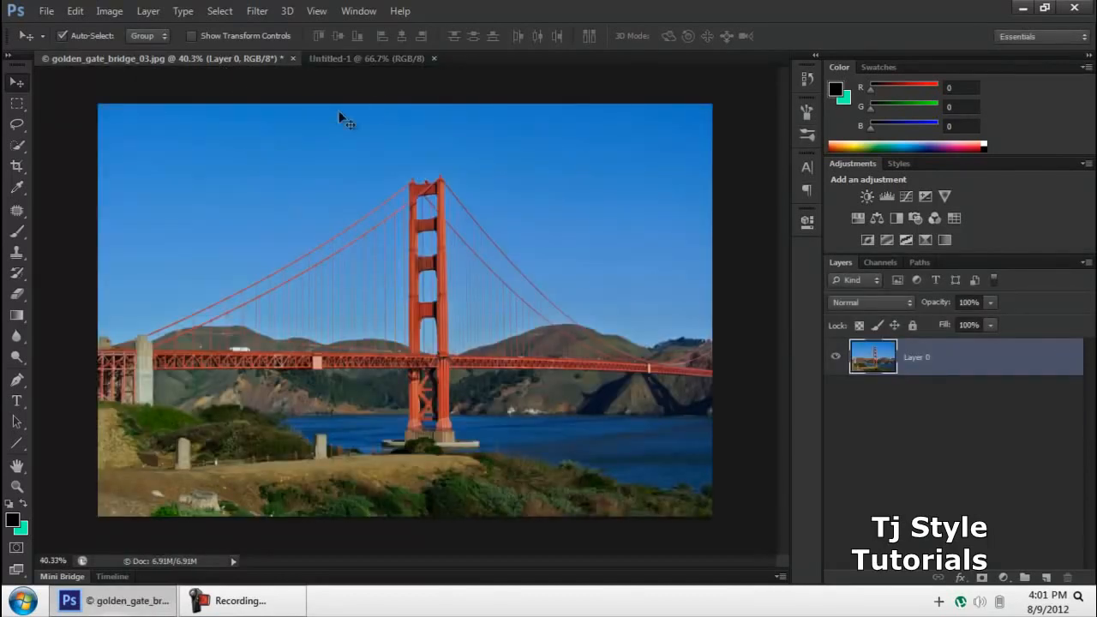
pyautogui.click(355, 59)
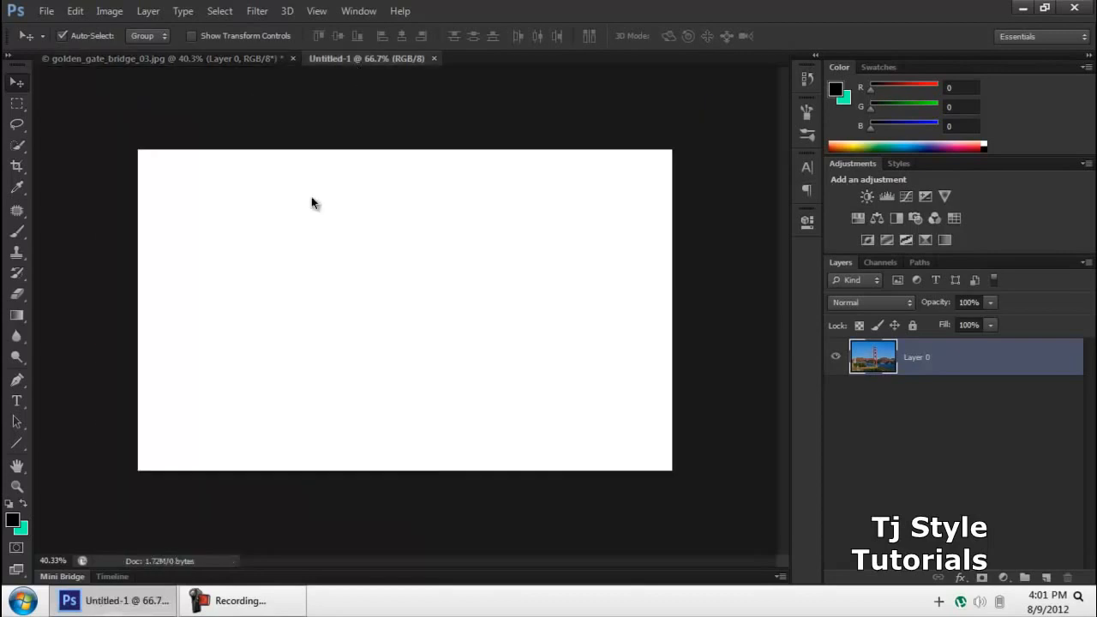
pyautogui.hotkey('ctrl', 'Tab')
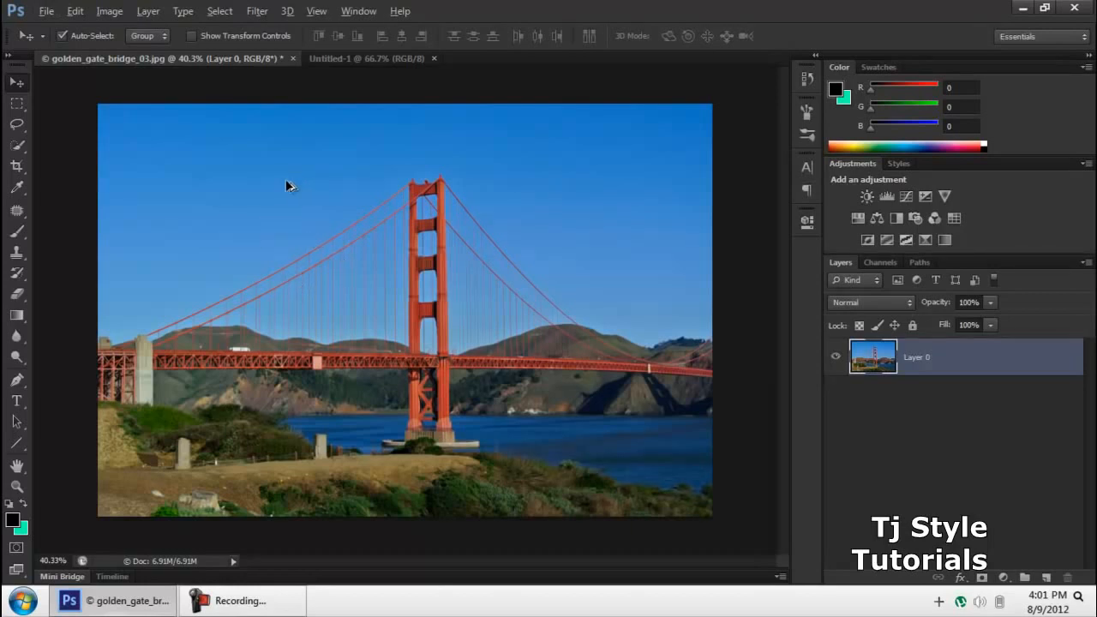
pyautogui.moveTo(296, 196); pyautogui.dragTo(338, 340)
# Step: Move the bridge layer up and to the left so the tower is centred and the deck shows on the canvas
pyautogui.moveTo(397, 321); pyautogui.dragTo(306, 276)
pyautogui.scroll(-2, 403, 282)
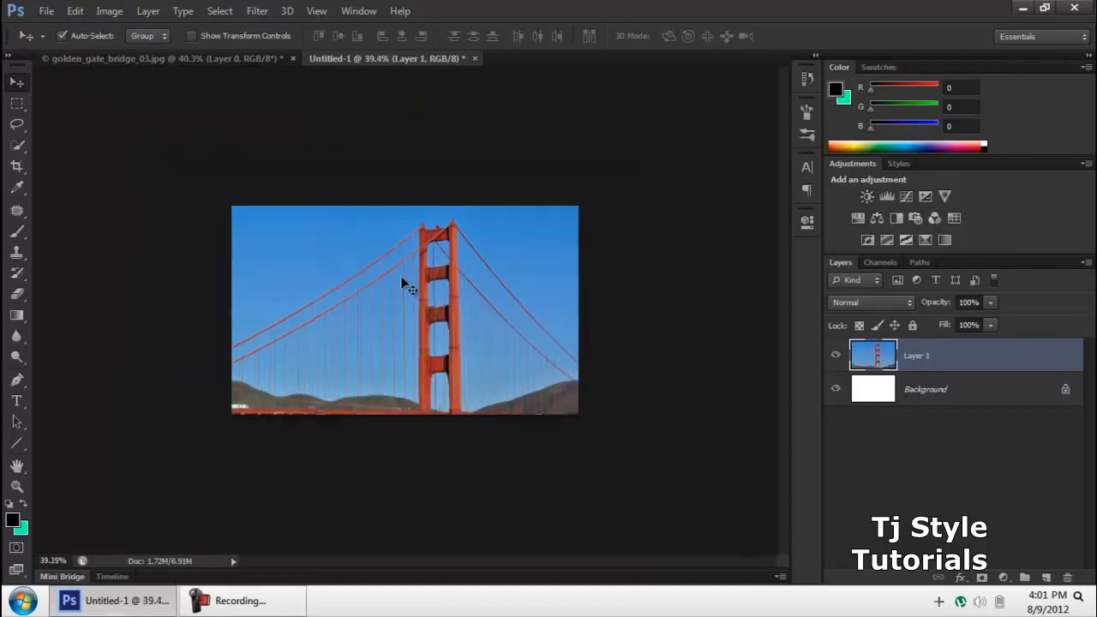
pyautogui.scroll(-4, 402, 281)
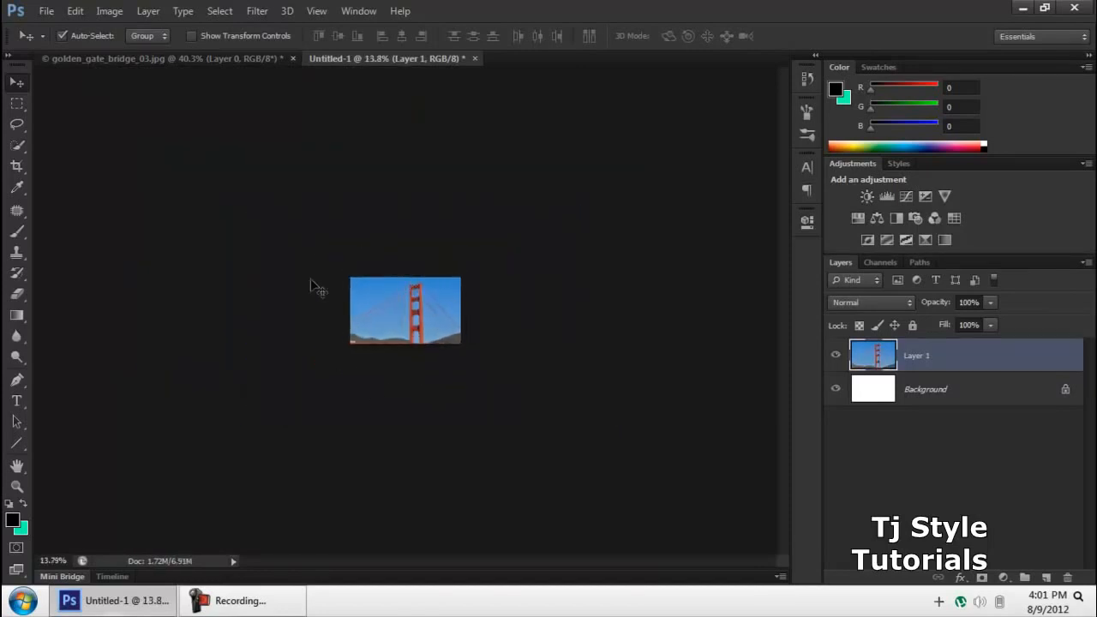
pyautogui.moveTo(420, 312)
pyautogui.mouseDown()
pyautogui.moveTo(411, 285)
pyautogui.moveTo(407, 295)
pyautogui.mouseUp()
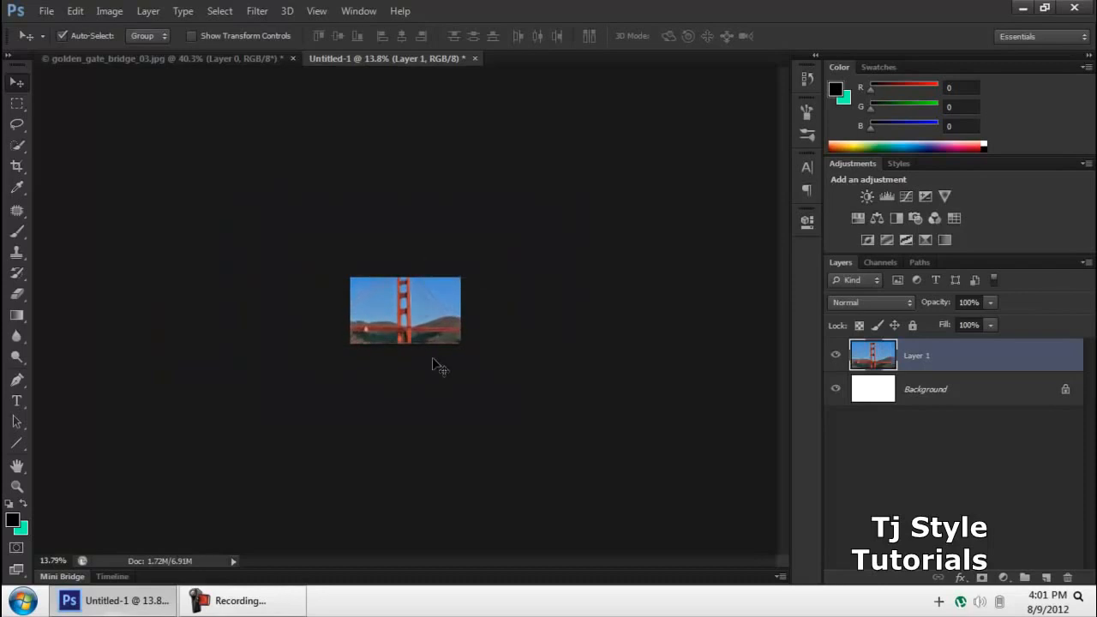
pyautogui.click(288, 63)
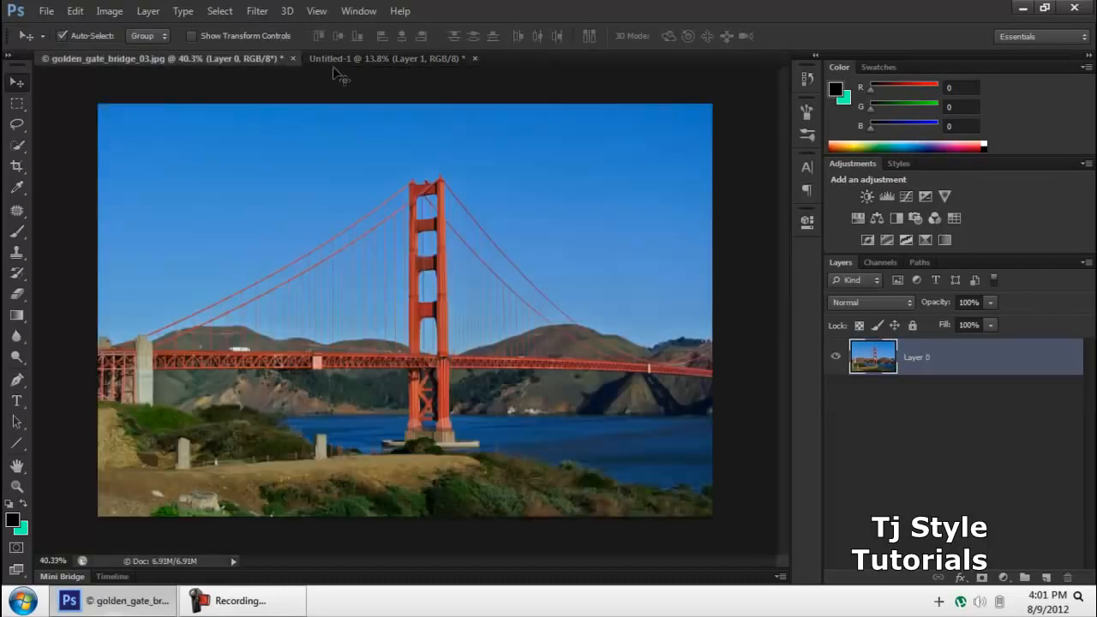
pyautogui.click(298, 605)
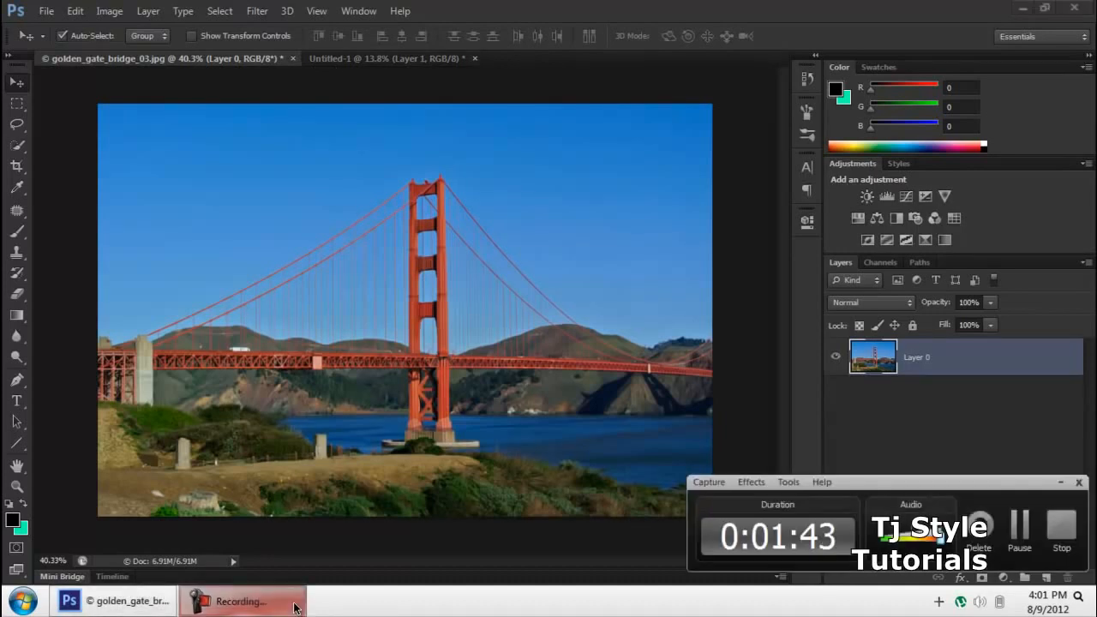
pyautogui.click(298, 606)
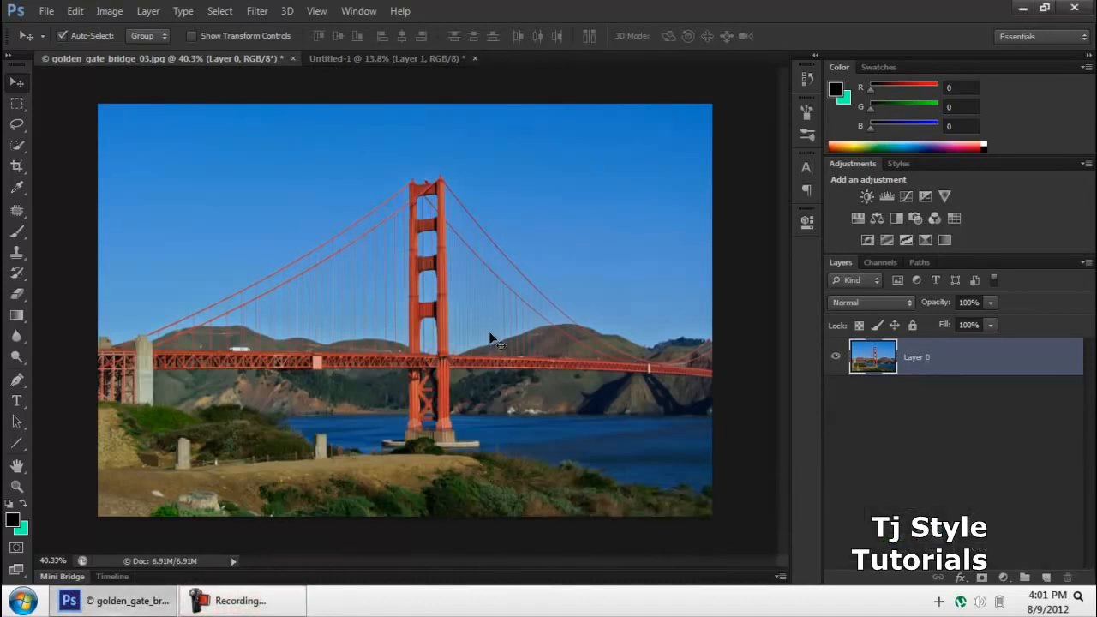
pyautogui.click(52, 14)
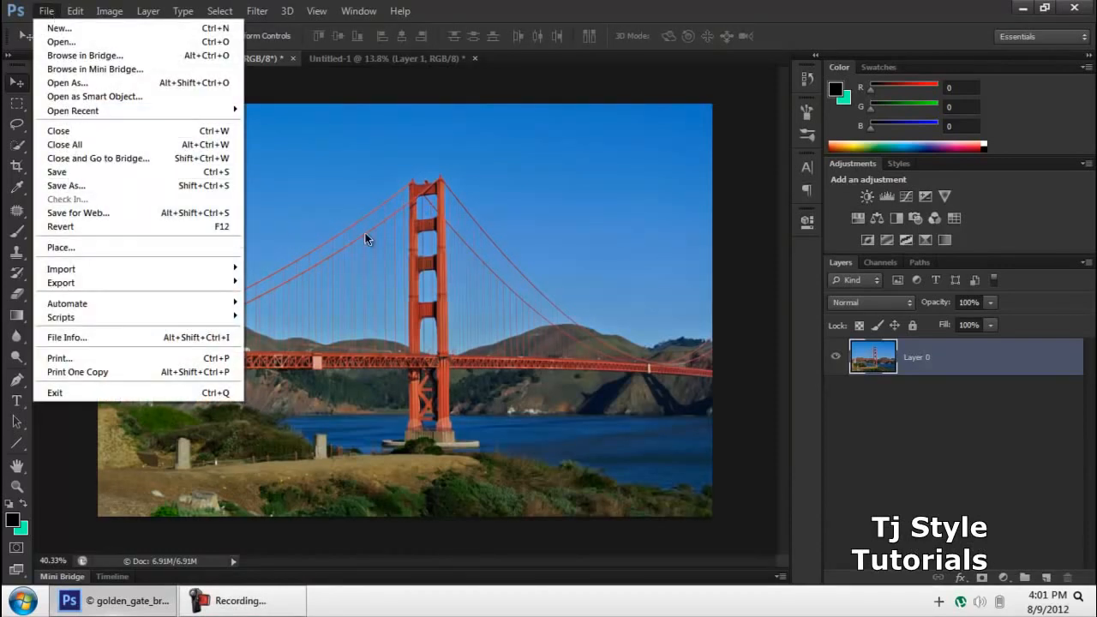
pyautogui.click(308, 238)
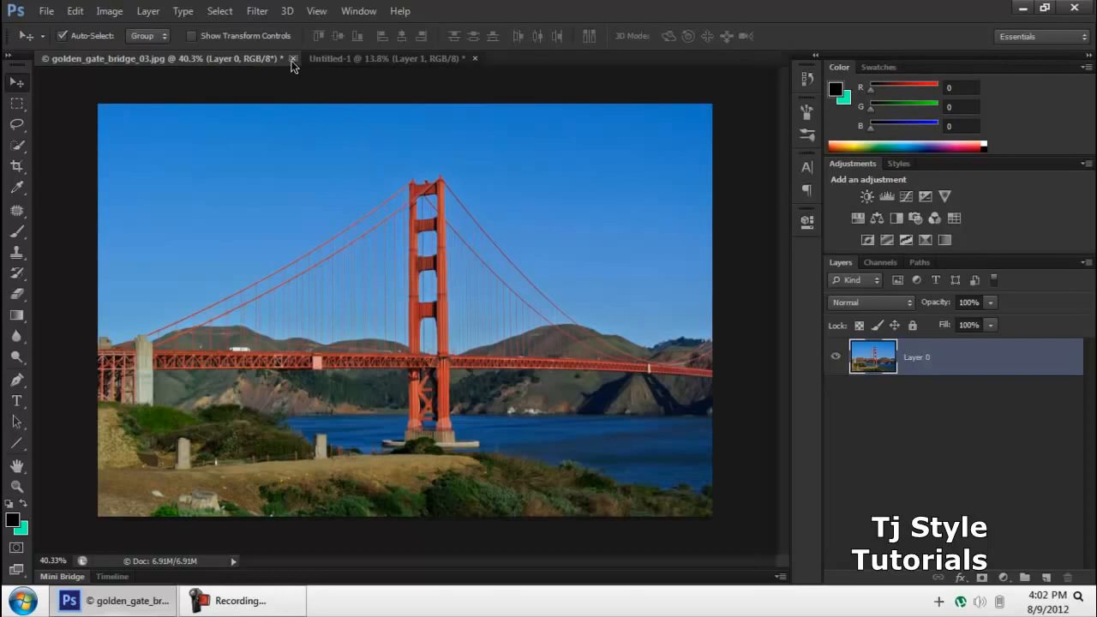
pyautogui.click(327, 60)
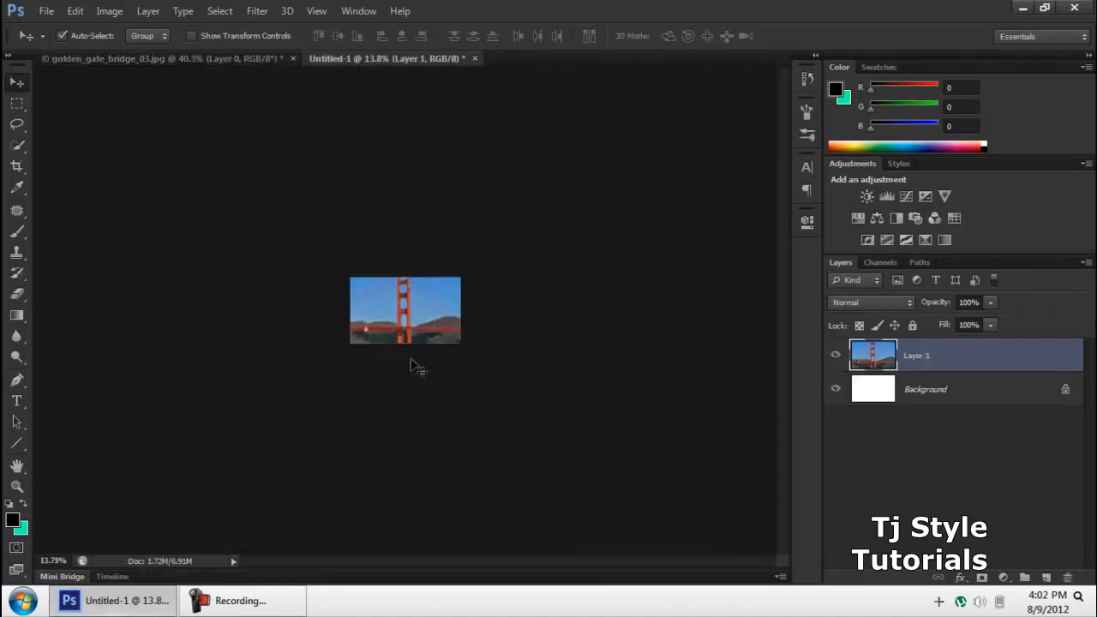
pyautogui.scroll(4, 369, 324)
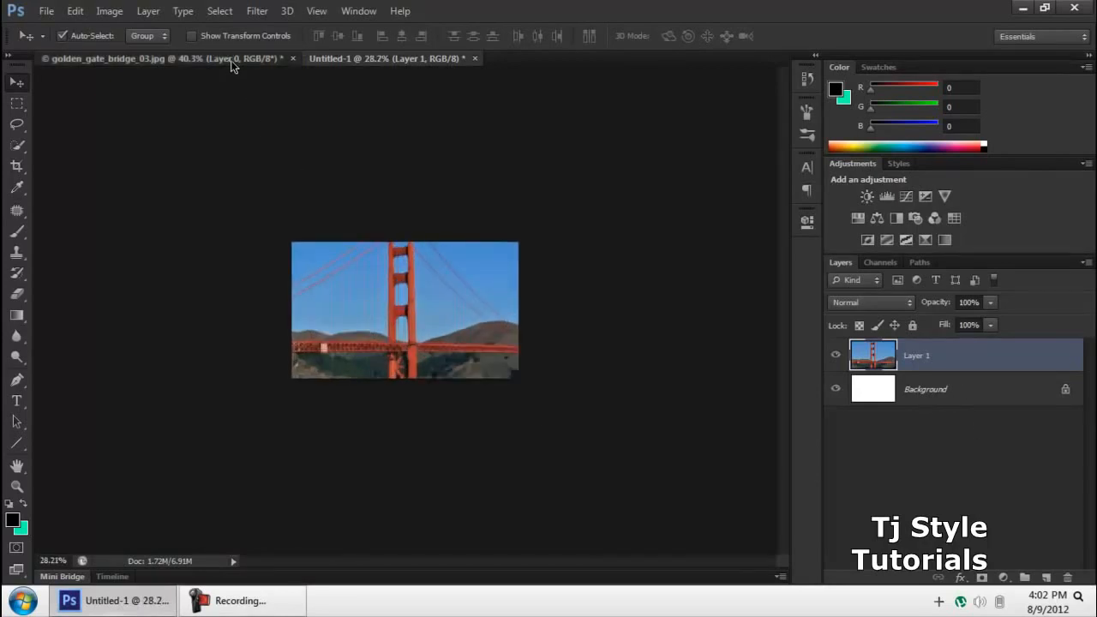
# Step: Close golden_gate_bridge_03.jpg without saving its changes
pyautogui.click(233, 60)
pyautogui.click(292, 58)
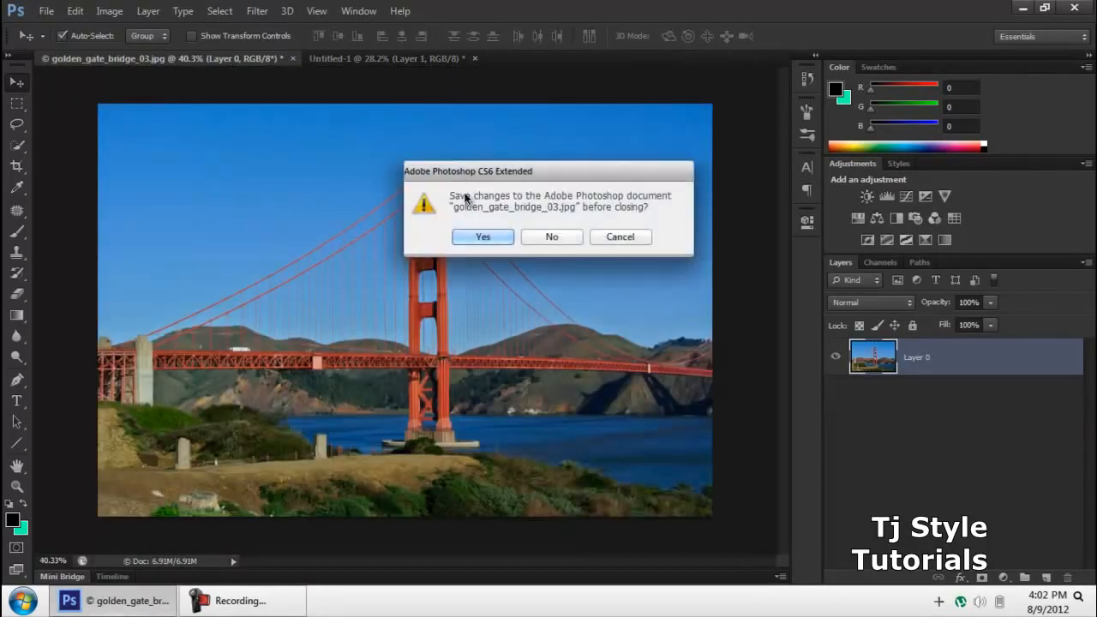
pyautogui.click(553, 238)
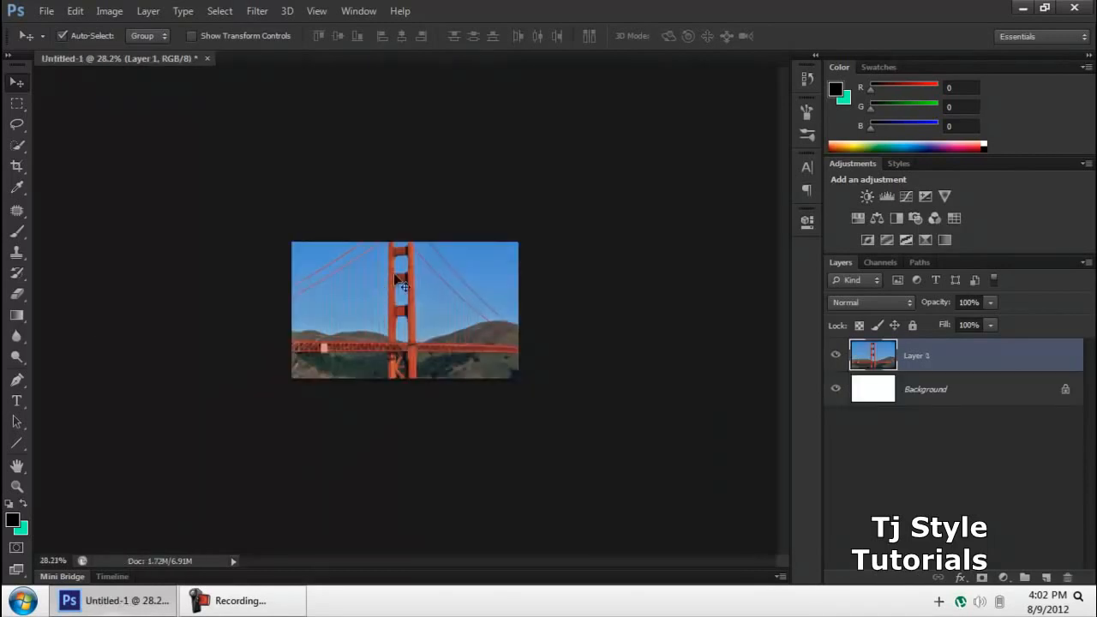
# Step: Reposition the bridge layer in Untitled-1 so the tower stands near the middle with the deck along the canvas's lower edge
pyautogui.scroll(-5, 592, 330)
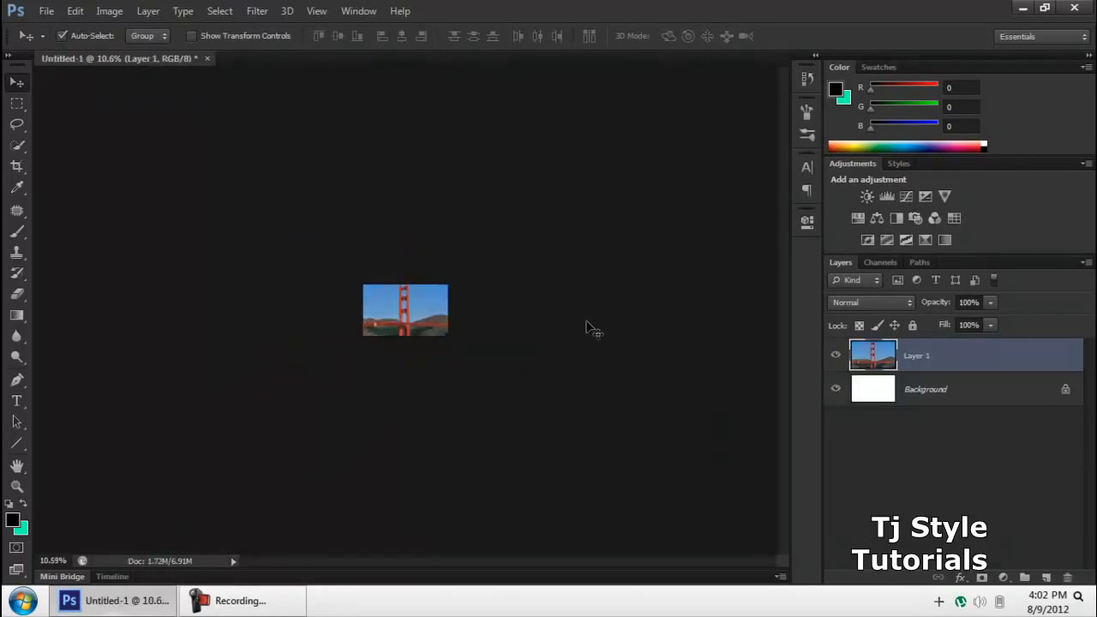
pyautogui.scroll(4, 555, 293)
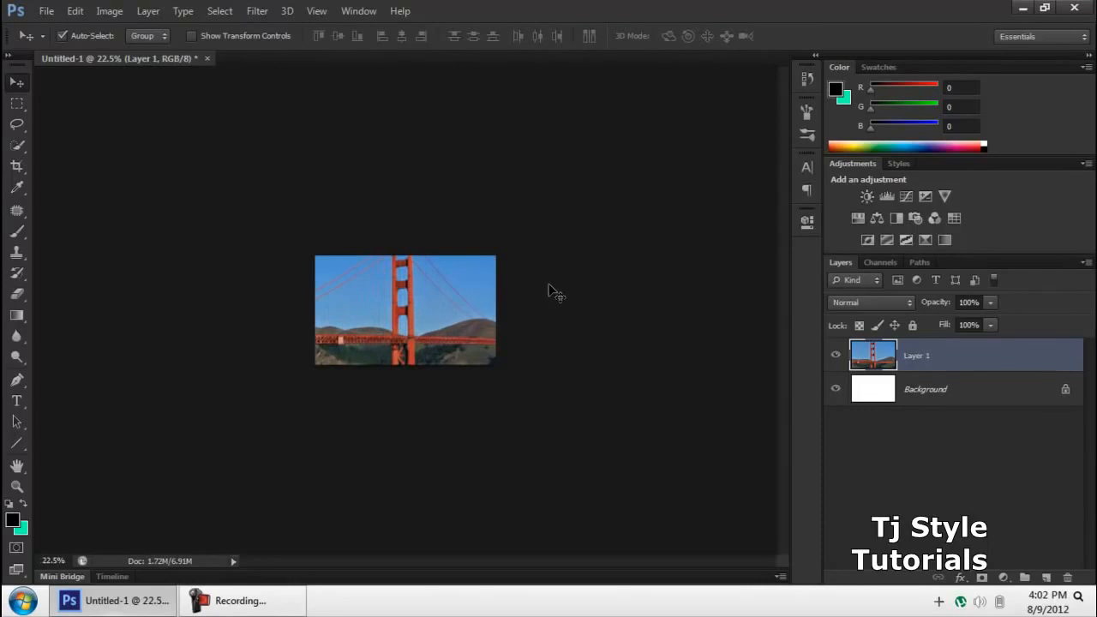
pyautogui.scroll(-1, 424, 374)
pyautogui.scroll(-2, 423, 369)
pyautogui.moveTo(408, 314)
pyautogui.mouseDown()
pyautogui.moveTo(427, 331)
pyautogui.moveTo(407, 329)
pyautogui.moveTo(423, 318)
pyautogui.mouseUp()
pyautogui.scroll(-2, 410, 332)
pyautogui.click(968, 391)
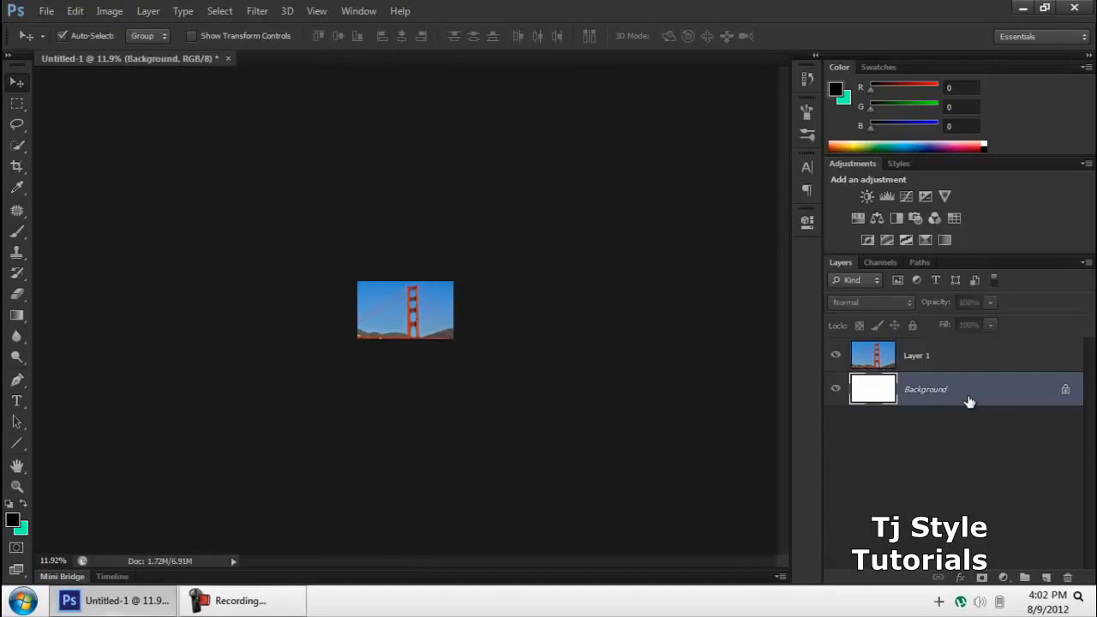
pyautogui.click(280, 605)
pyautogui.moveTo(418, 285); pyautogui.dragTo(407, 297)
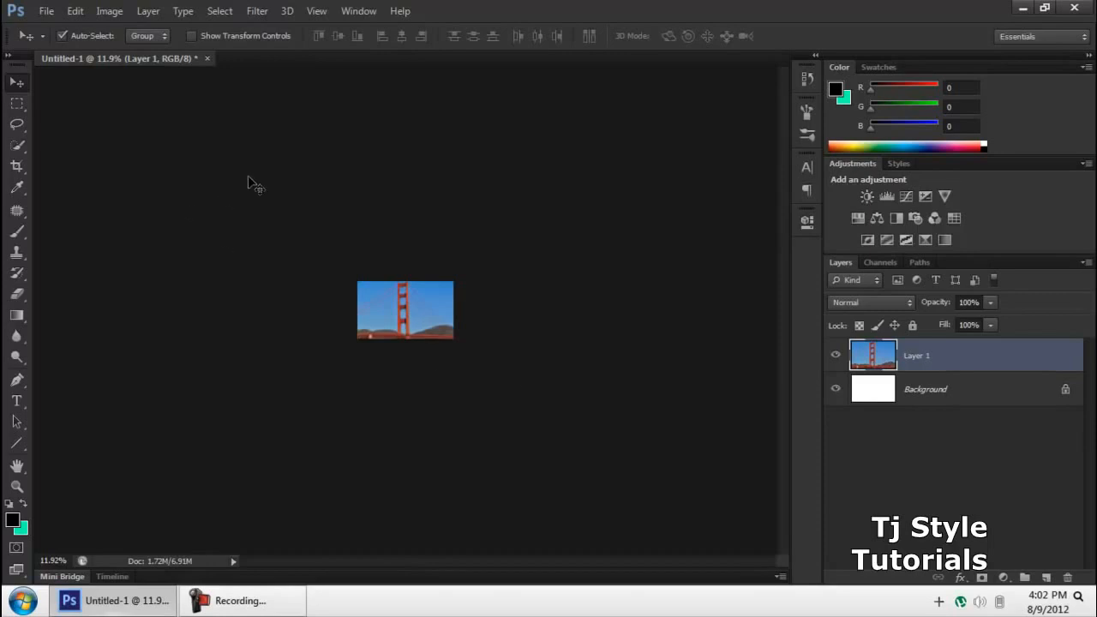
# Step: Shrink the bridge layer from its upper-left corner with Free Transform and apply the change
pyautogui.hotkey('ctrl', 't')
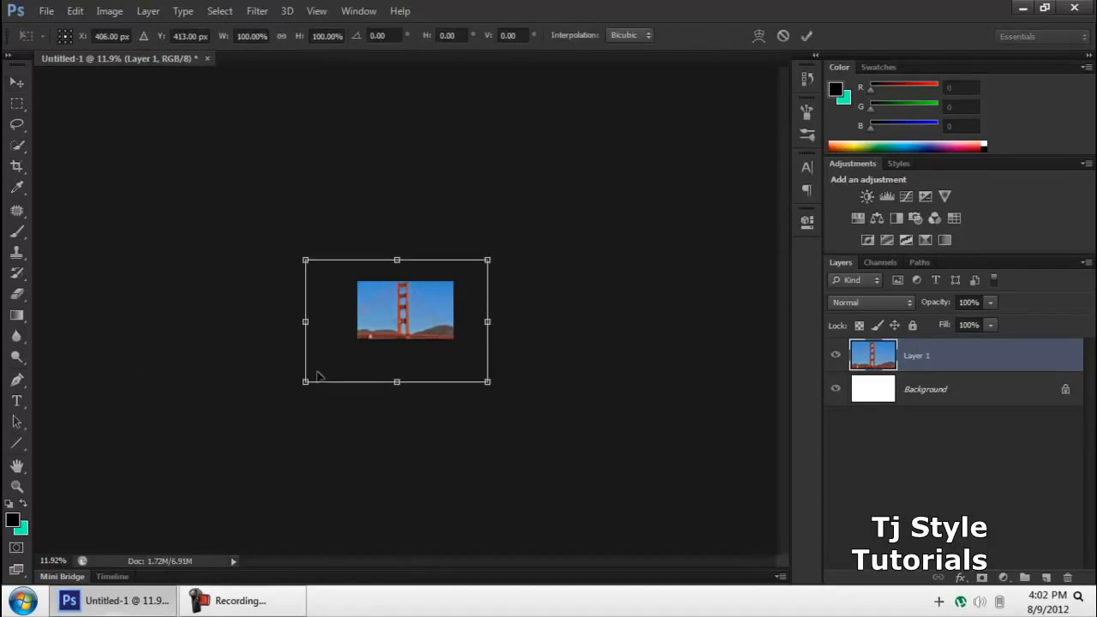
pyautogui.scroll(2, 451, 305)
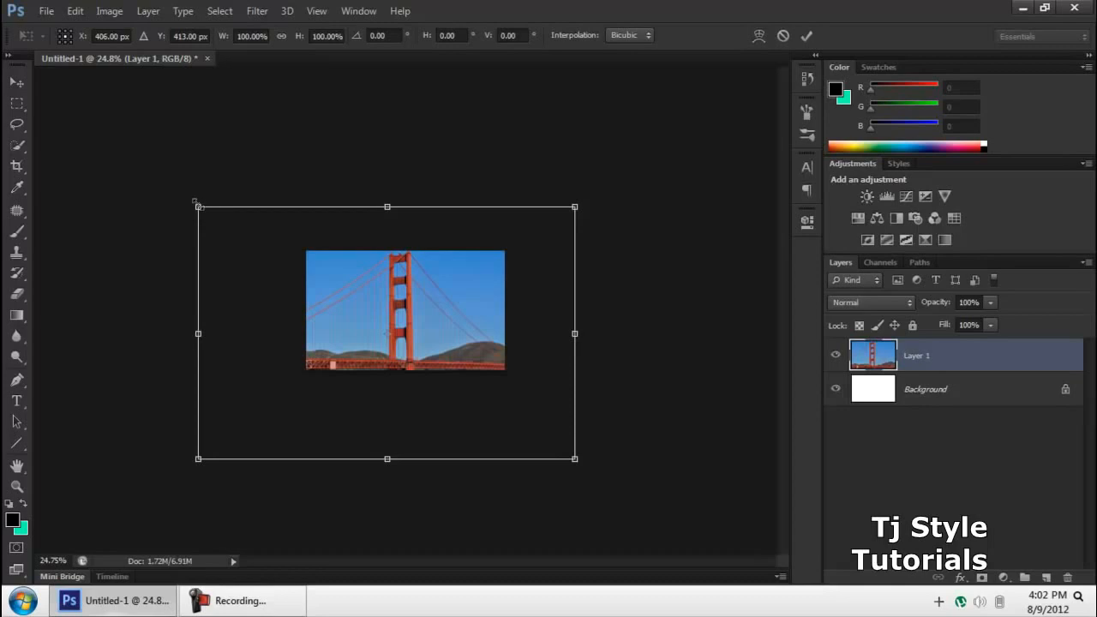
pyautogui.moveTo(200, 208); pyautogui.dragTo(254, 224)
pyautogui.press('Return')
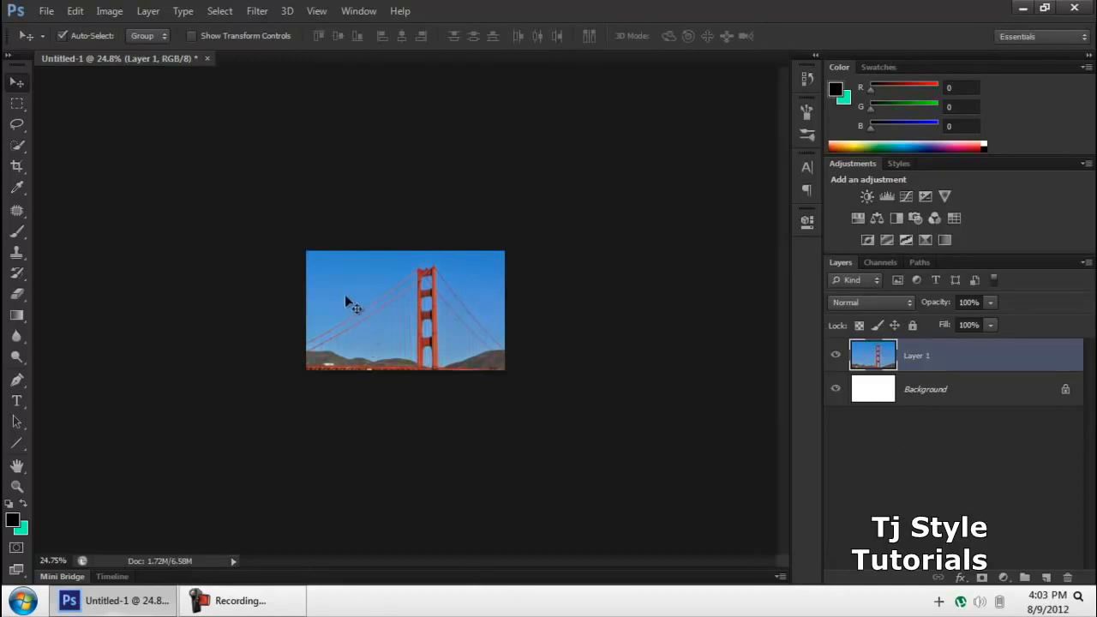
# Step: Scale the bridge layer from its corners with the Scale transform until it exactly covers the canvas at 61.80% width and 50.55% height
pyautogui.scroll(4, 429, 287)
pyautogui.scroll(4, 430, 291)
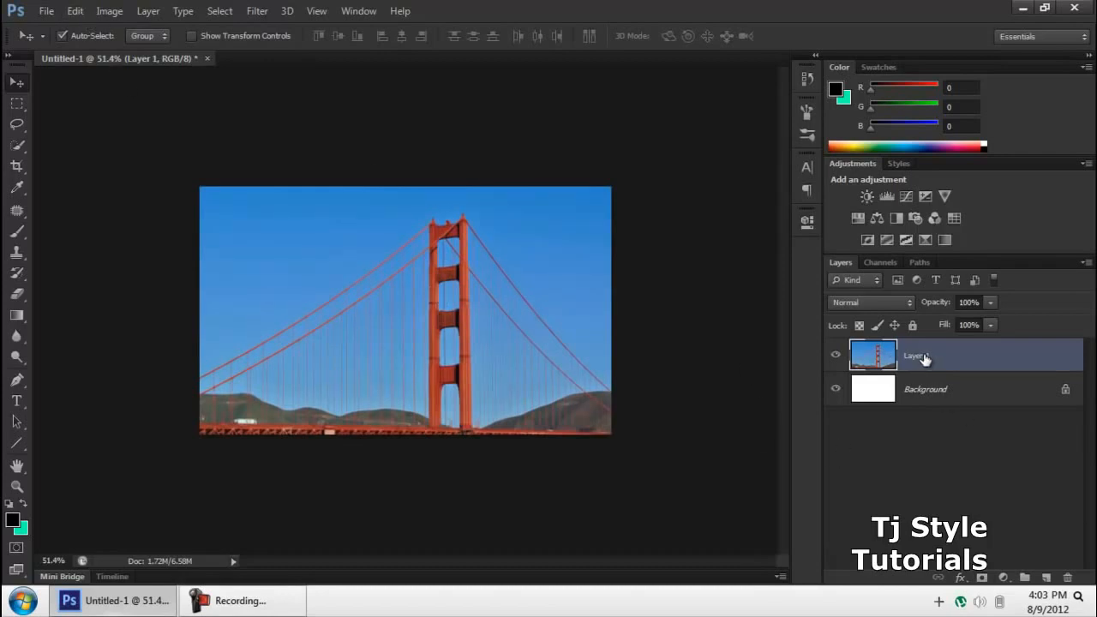
pyautogui.click(78, 12)
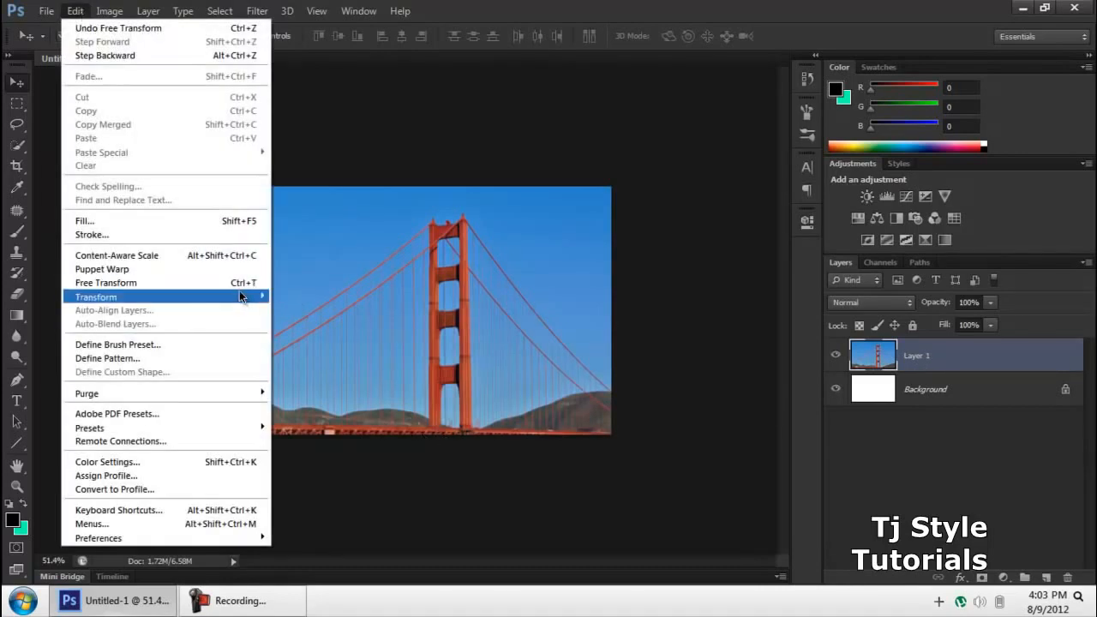
pyautogui.moveTo(241, 294)
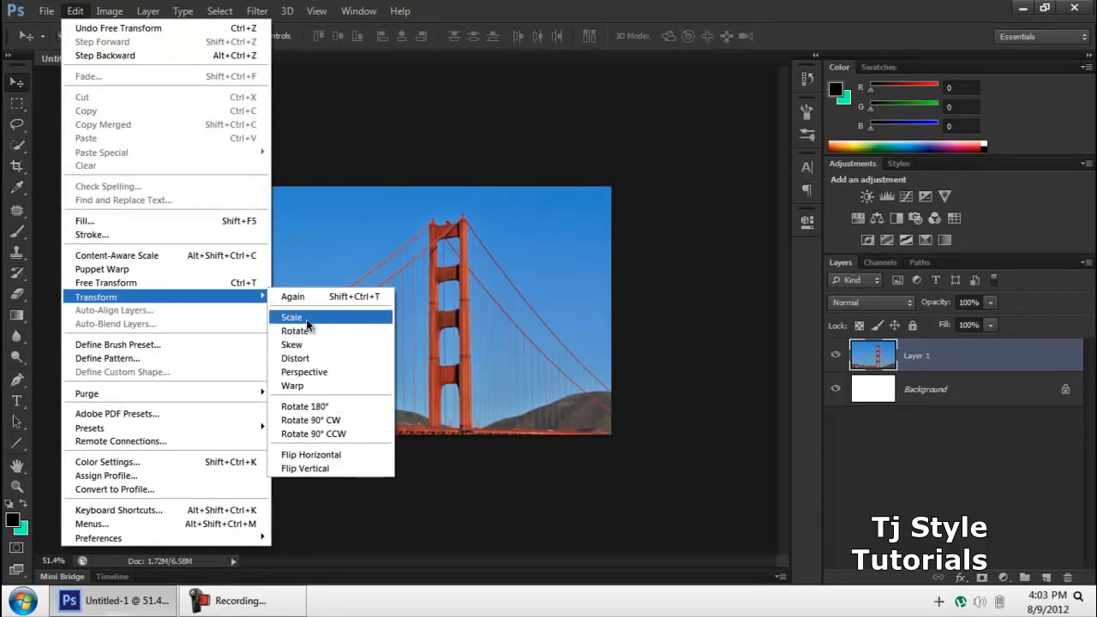
pyautogui.click(306, 320)
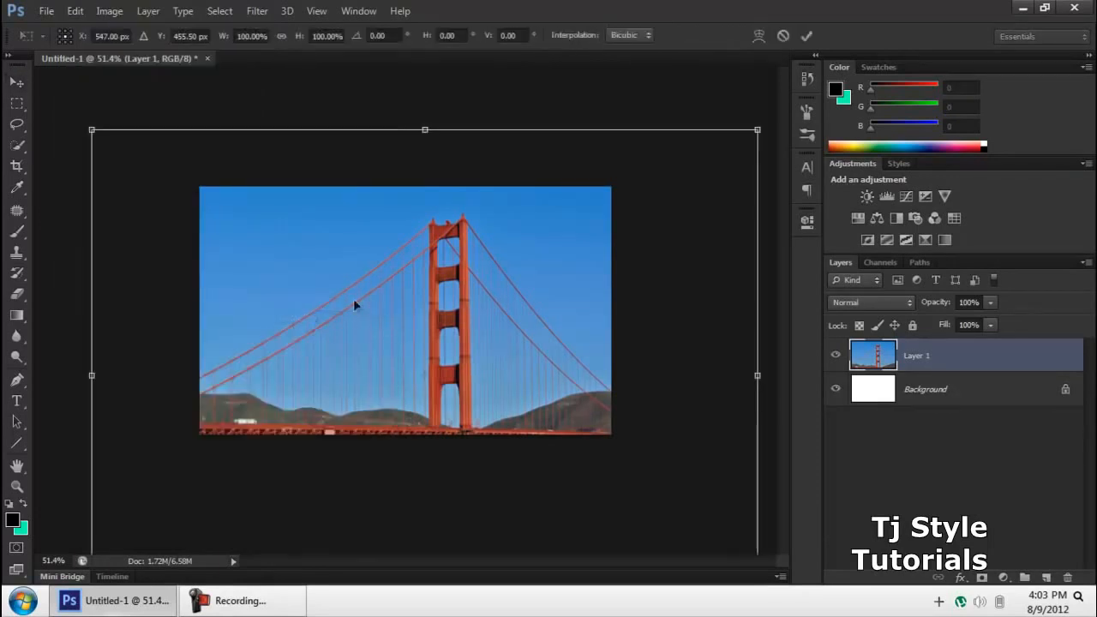
pyautogui.hotkey('ctrl', '0')
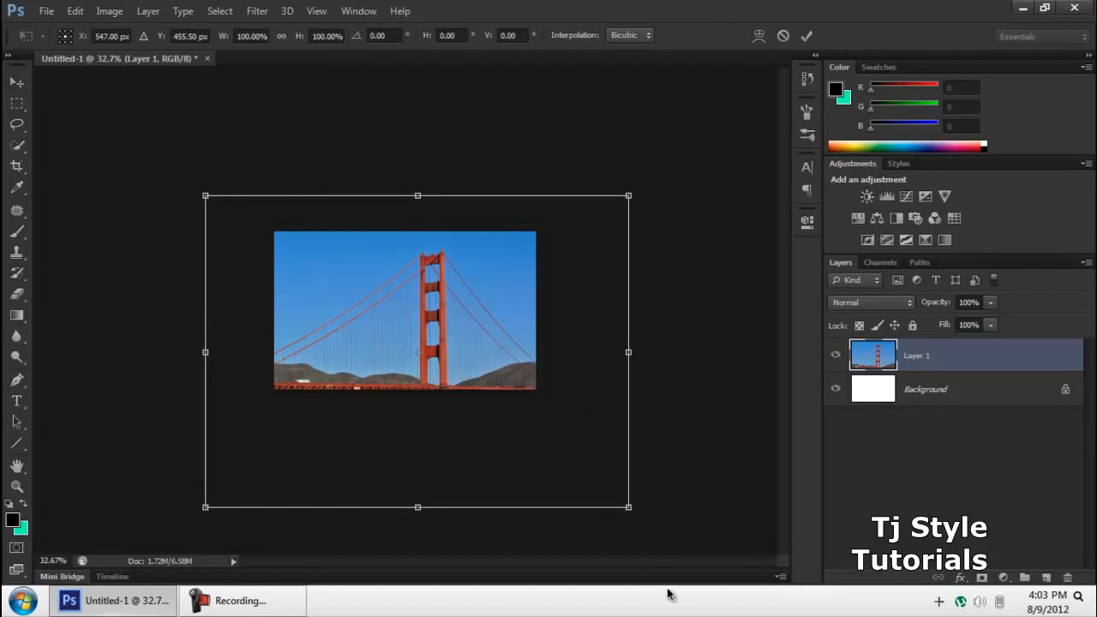
pyautogui.moveTo(580, 433); pyautogui.dragTo(536, 390)
pyautogui.moveTo(205, 195); pyautogui.dragTo(274, 231)
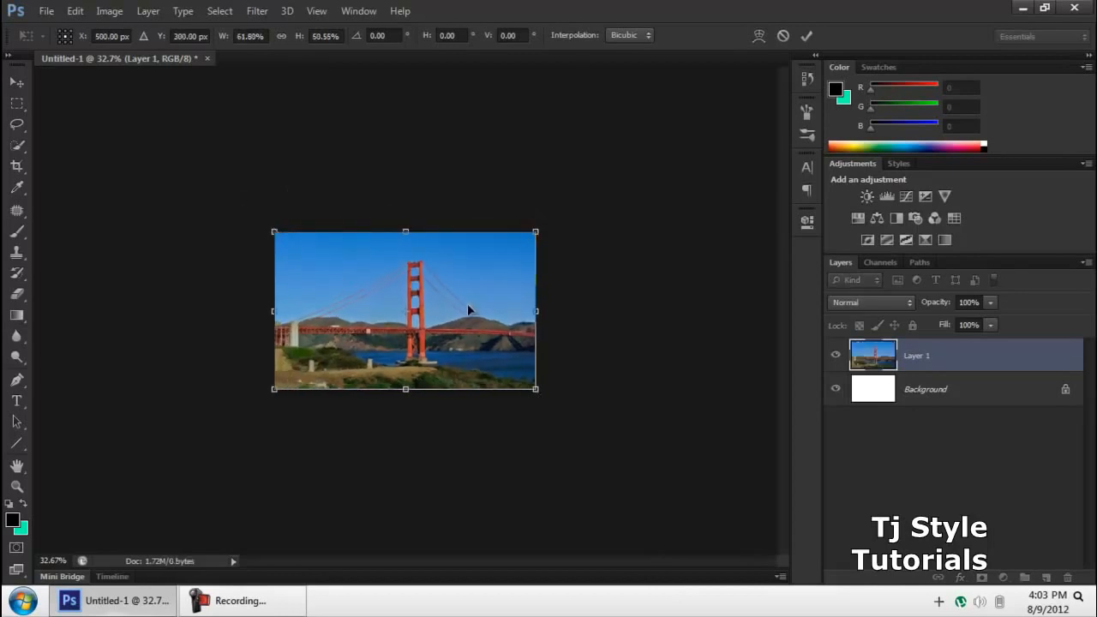
pyautogui.scroll(9, 468, 309)
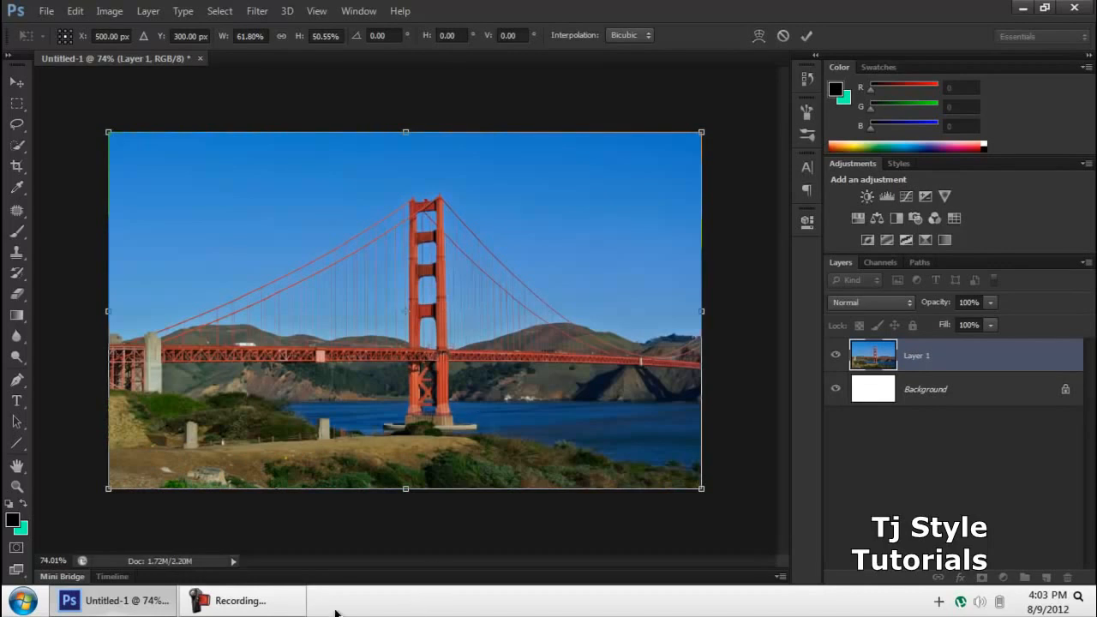
# Step: Try switching to the Lasso tool during the transform, cancel the prompt about applying it, and commit the bridge layer's scaling
pyautogui.click(279, 607)
pyautogui.click(972, 425)
pyautogui.click(16, 124)
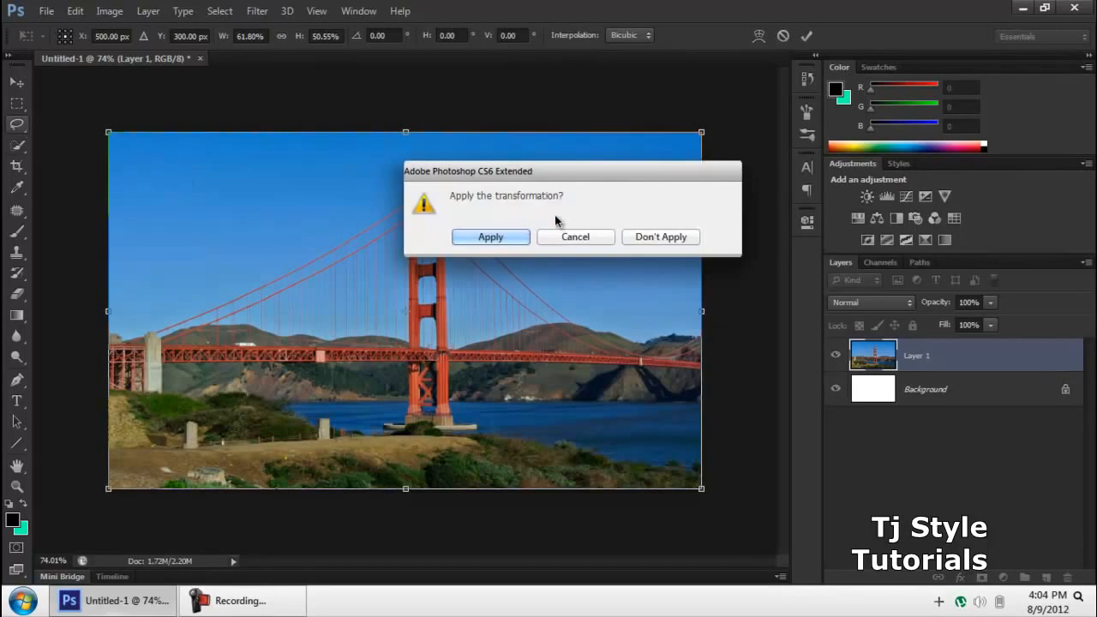
pyautogui.moveTo(541, 167); pyautogui.dragTo(447, 211)
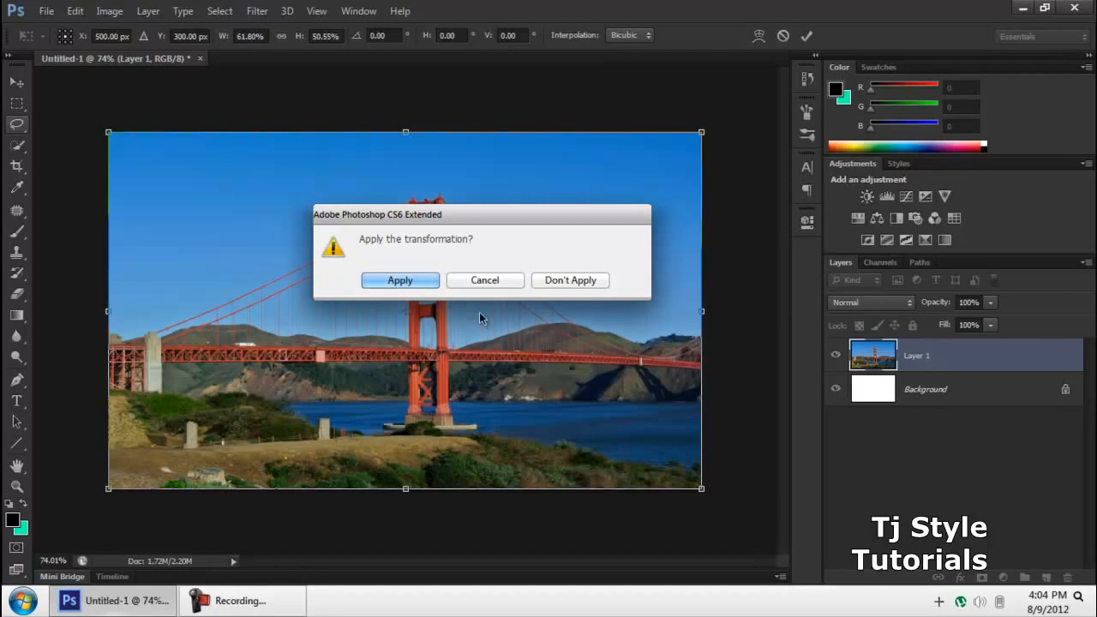
pyautogui.click(480, 280)
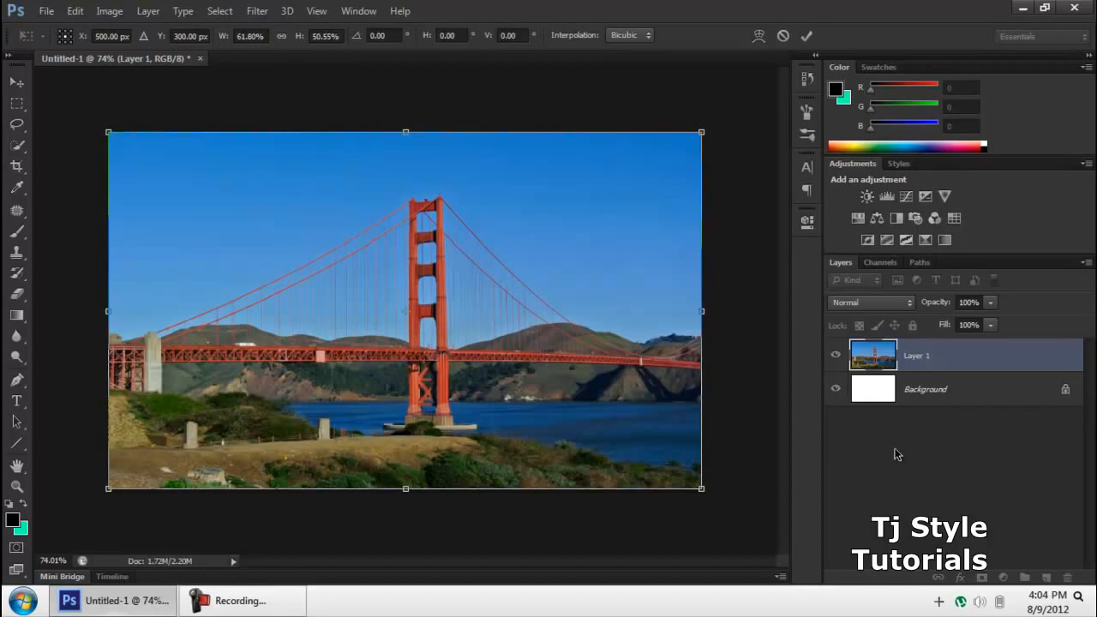
pyautogui.press('Return')
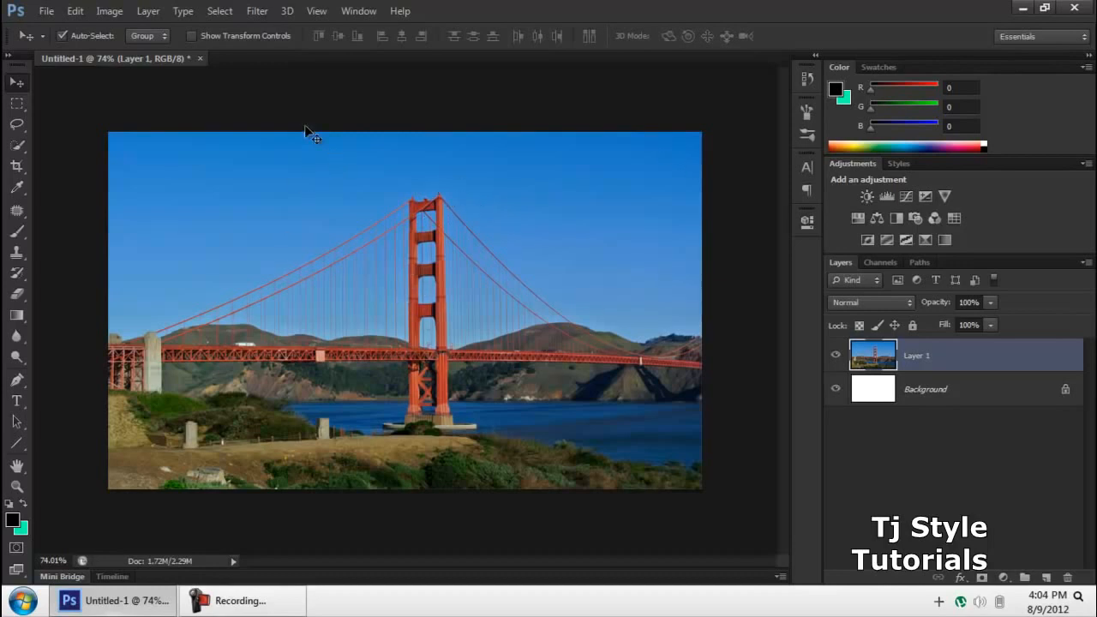
pyautogui.click(282, 612)
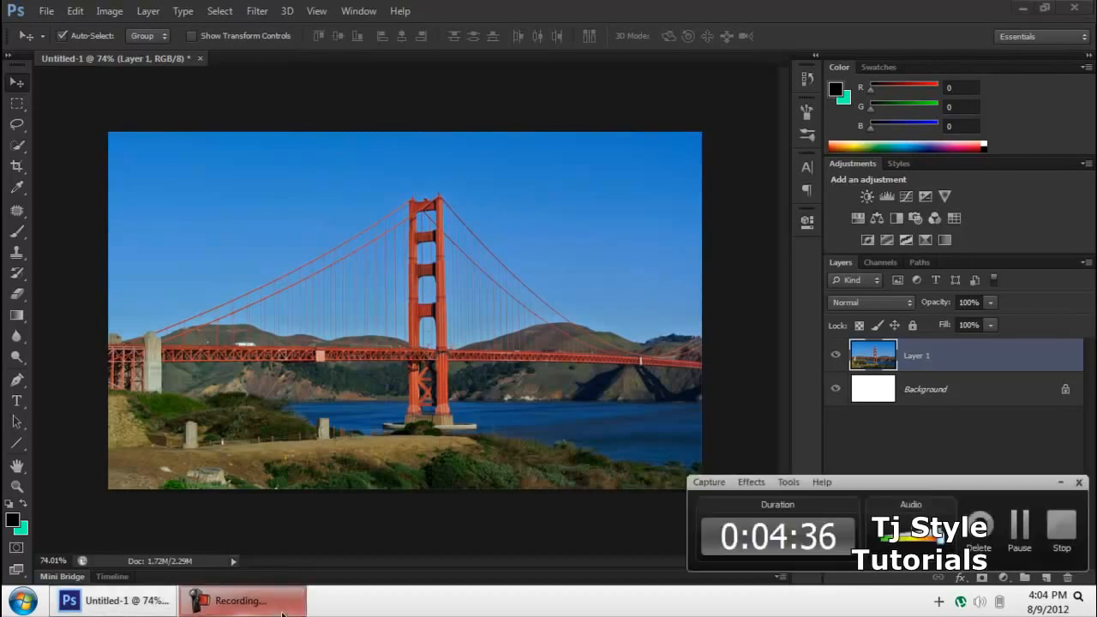
pyautogui.click(282, 612)
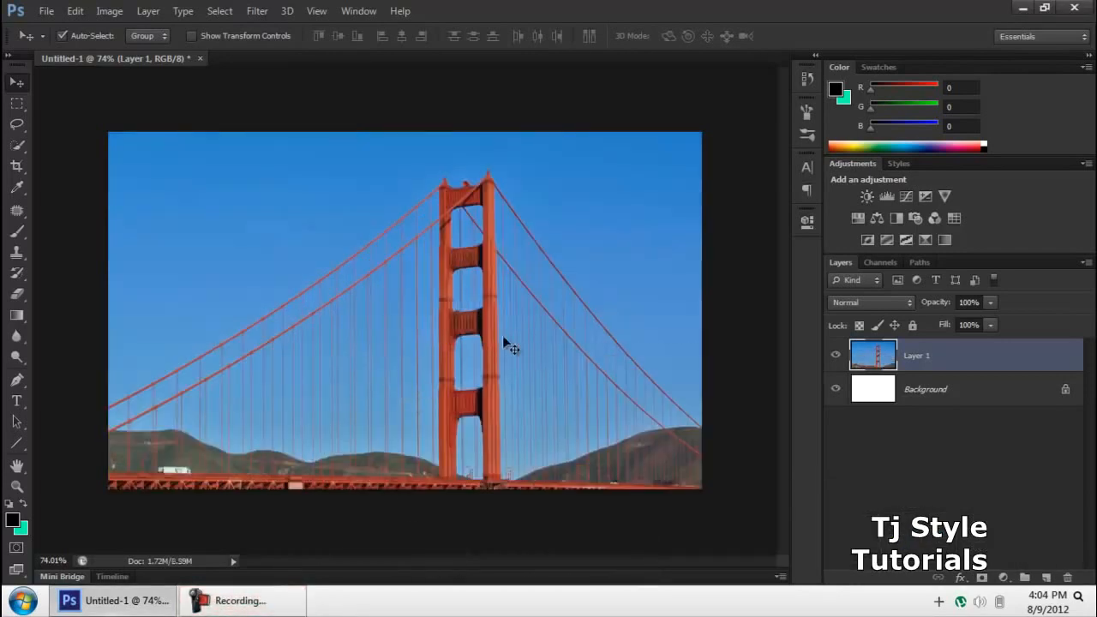
# Step: Resize the bridge layer with Free Transform so all its edges meet the canvas edges, and apply the change
pyautogui.scroll(-2, 568, 319)
pyautogui.hotkey('ctrl', 't')
pyautogui.scroll(-1, 389, 249)
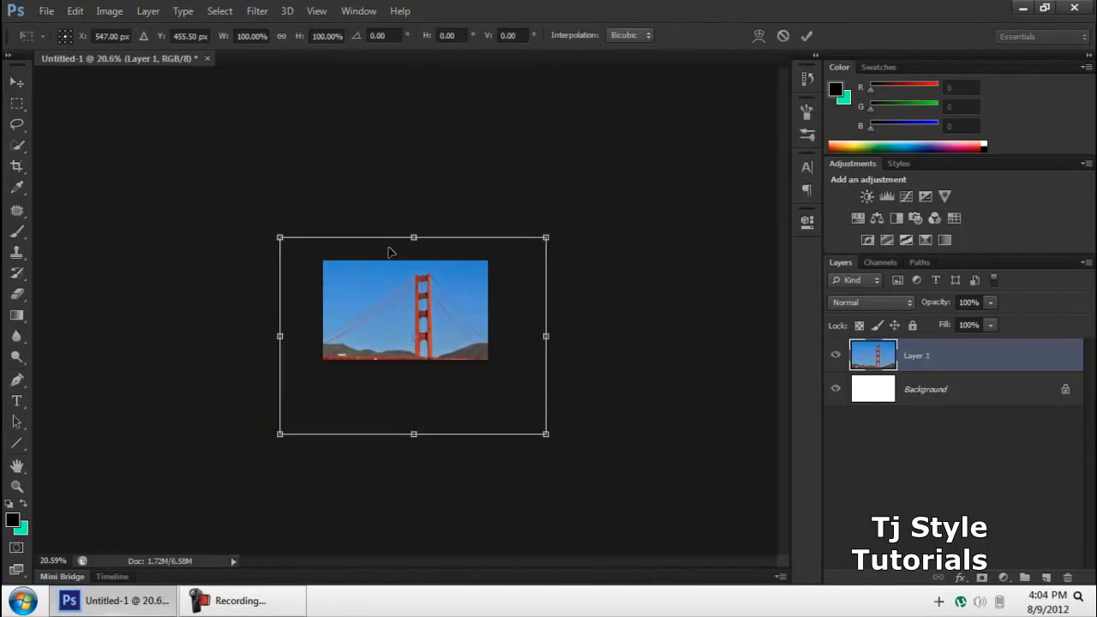
pyautogui.moveTo(274, 230); pyautogui.dragTo(327, 263)
pyautogui.moveTo(408, 307); pyautogui.dragTo(413, 314)
pyautogui.moveTo(409, 385); pyautogui.dragTo(409, 360)
pyautogui.moveTo(495, 314); pyautogui.dragTo(490, 314)
pyautogui.scroll(2, 489, 314)
pyautogui.scroll(5, 489, 314)
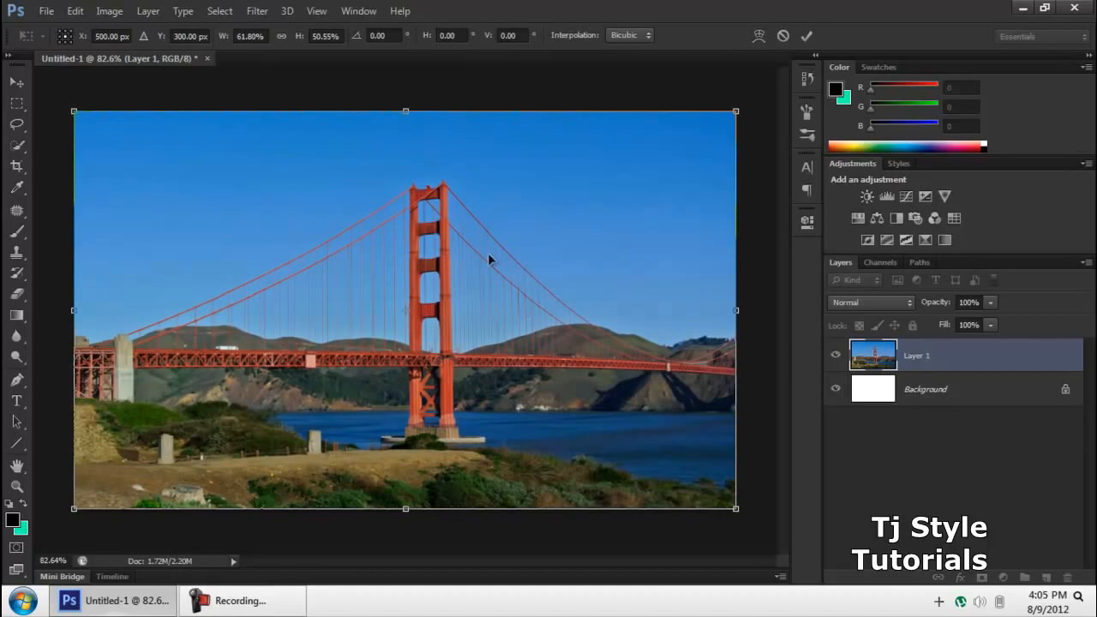
pyautogui.press('Return')
# Step: Step back through the history to undo the recent scaling and repositioning of the bridge layer
pyautogui.scroll(2, 490, 257)
pyautogui.scroll(-6, 485, 257)
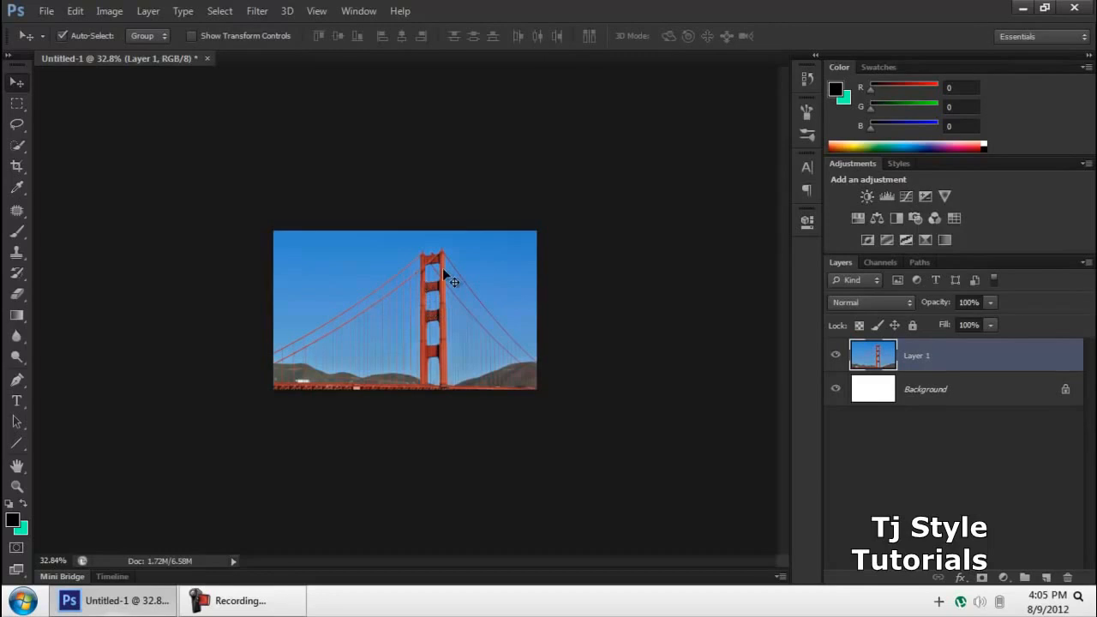
pyautogui.scroll(-1, 444, 267)
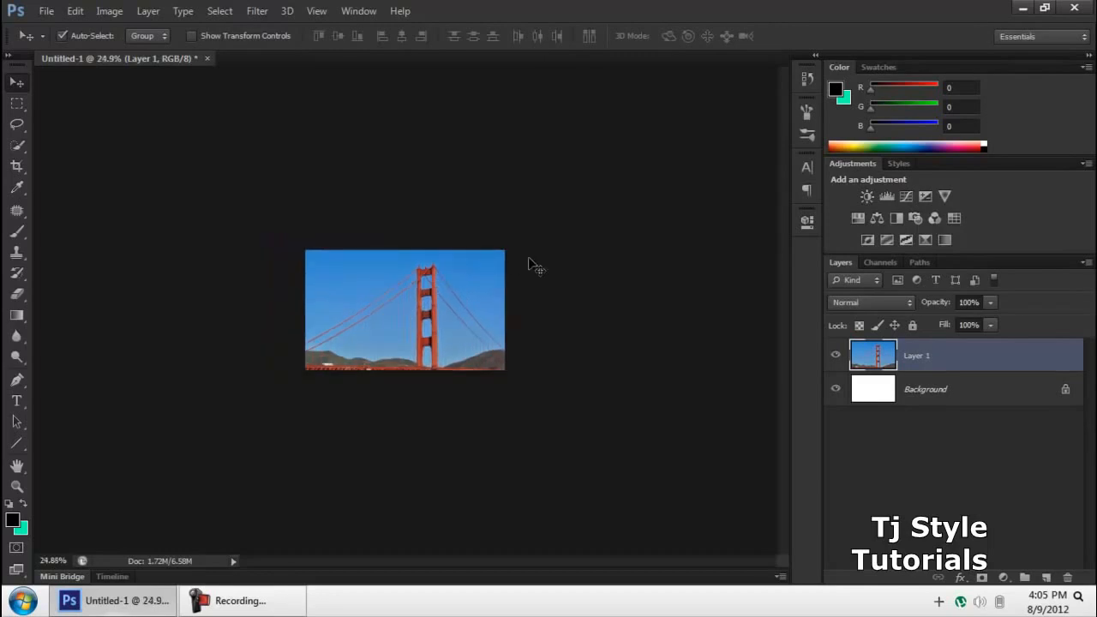
pyautogui.hotkey('ctrl', 'alt', 'z')
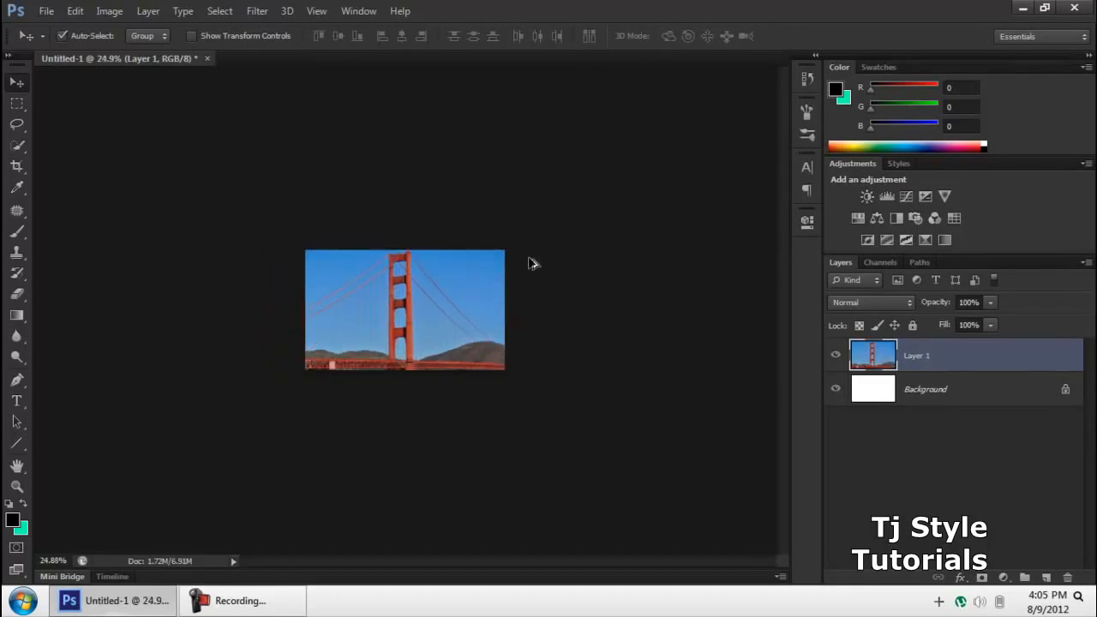
pyautogui.hotkey('ctrl', 'alt', 'z')
pyautogui.hotkey('ctrl', 'alt', 'z')
pyautogui.hotkey('ctrl', 'alt', 'z')
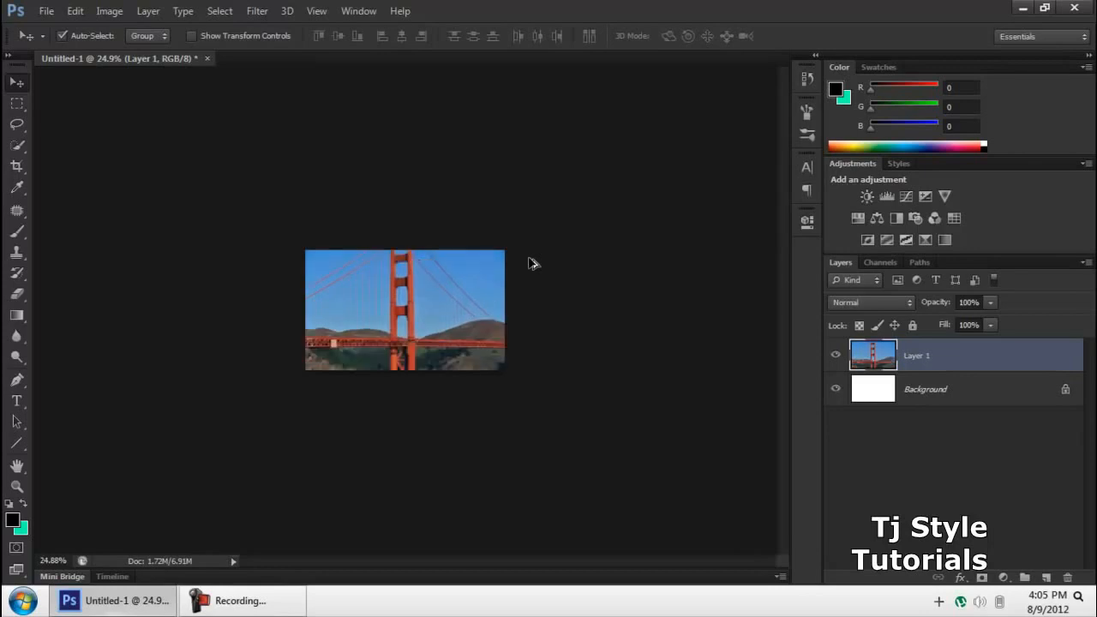
# Step: Free Transform the bridge layer from opposite corners to 52.63% width and 47.17% height so it fills the canvas, and apply it
pyautogui.hotkey('ctrl', 't')
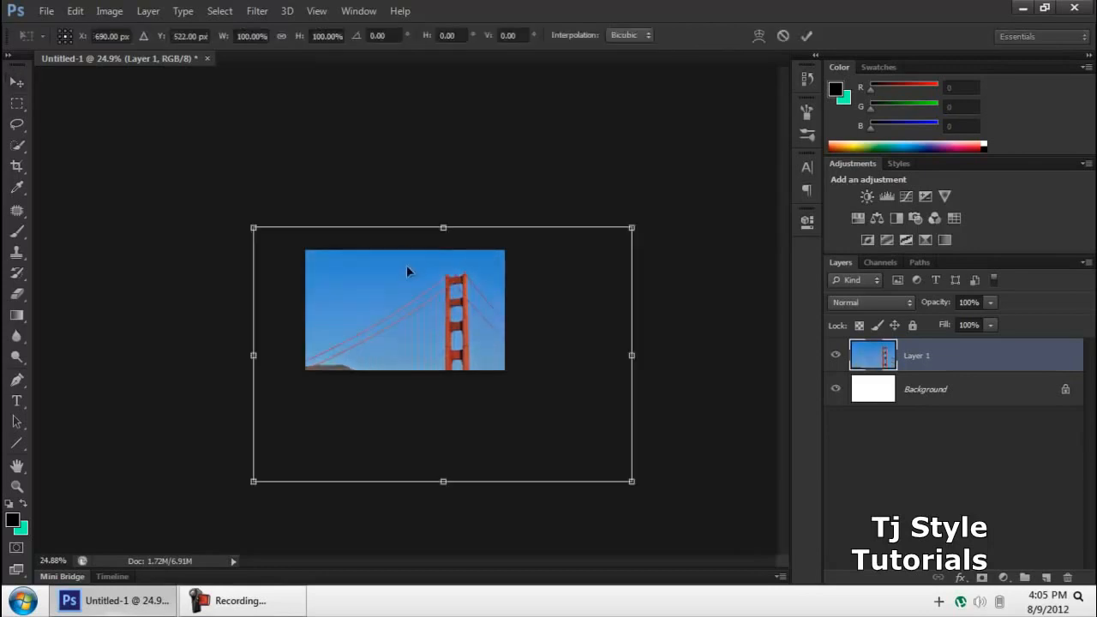
pyautogui.moveTo(279, 238); pyautogui.dragTo(332, 260)
pyautogui.moveTo(635, 484); pyautogui.dragTo(509, 375)
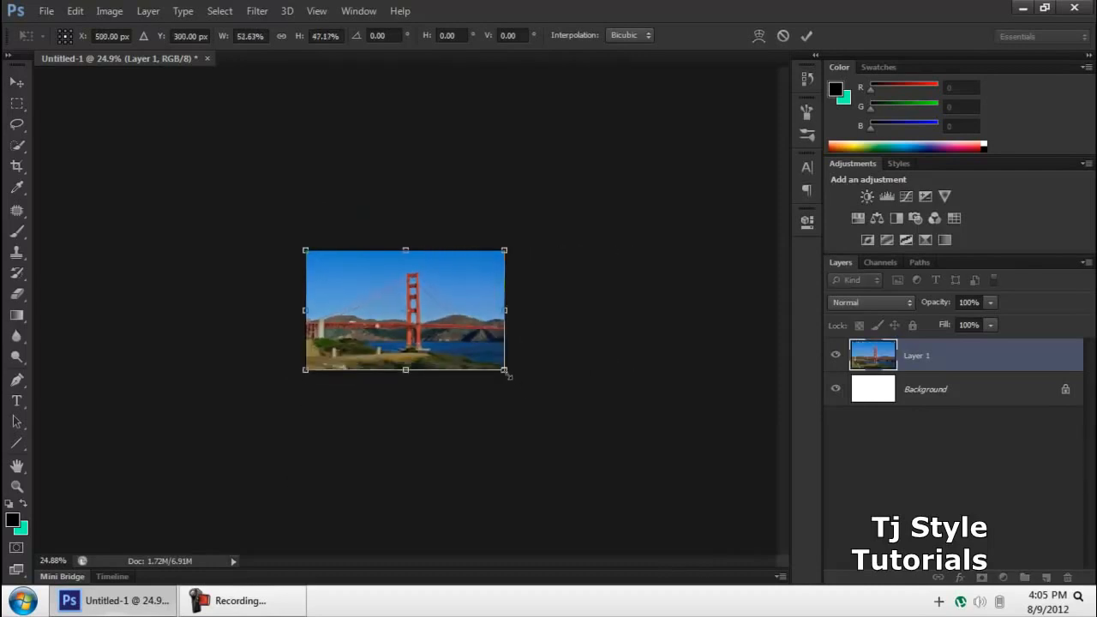
pyautogui.press('Return')
pyautogui.scroll(5, 490, 332)
pyautogui.scroll(1, 472, 332)
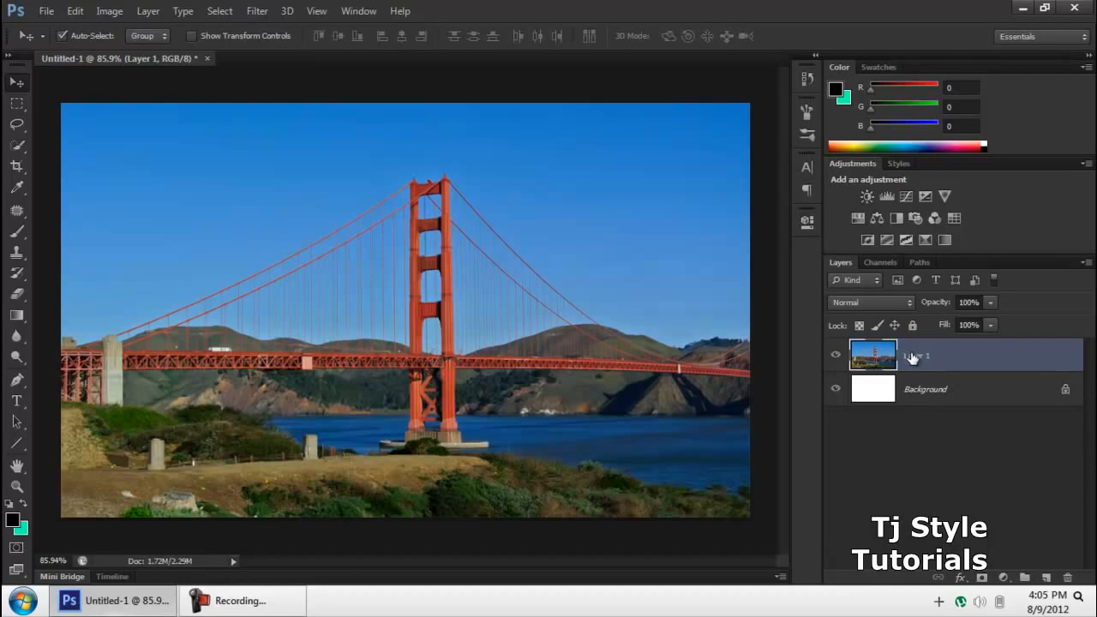
pyautogui.click(285, 611)
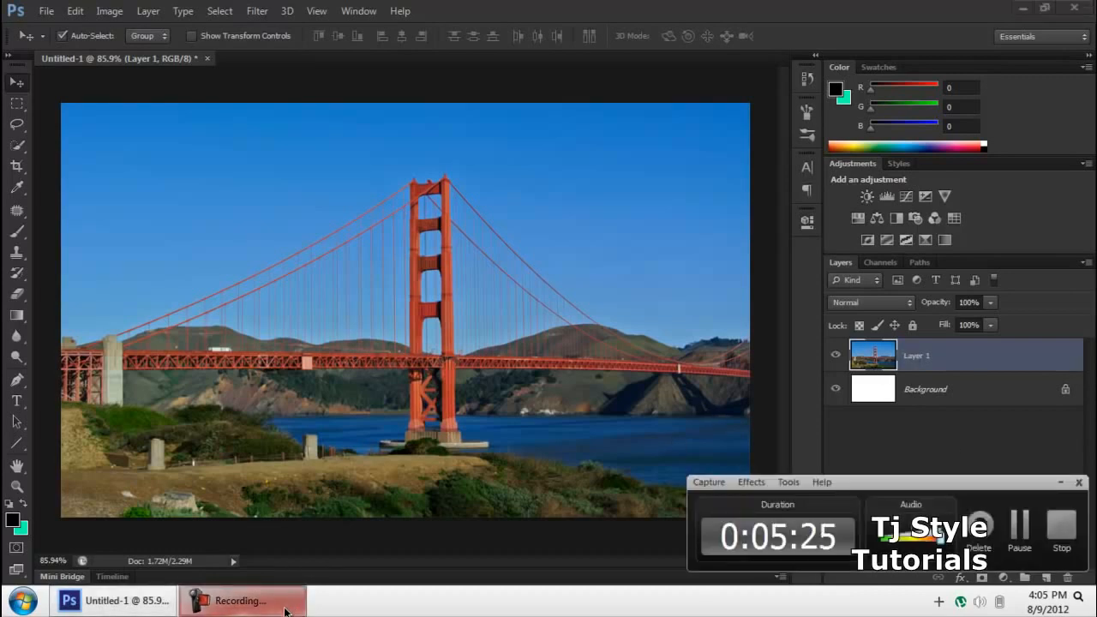
pyautogui.click(286, 610)
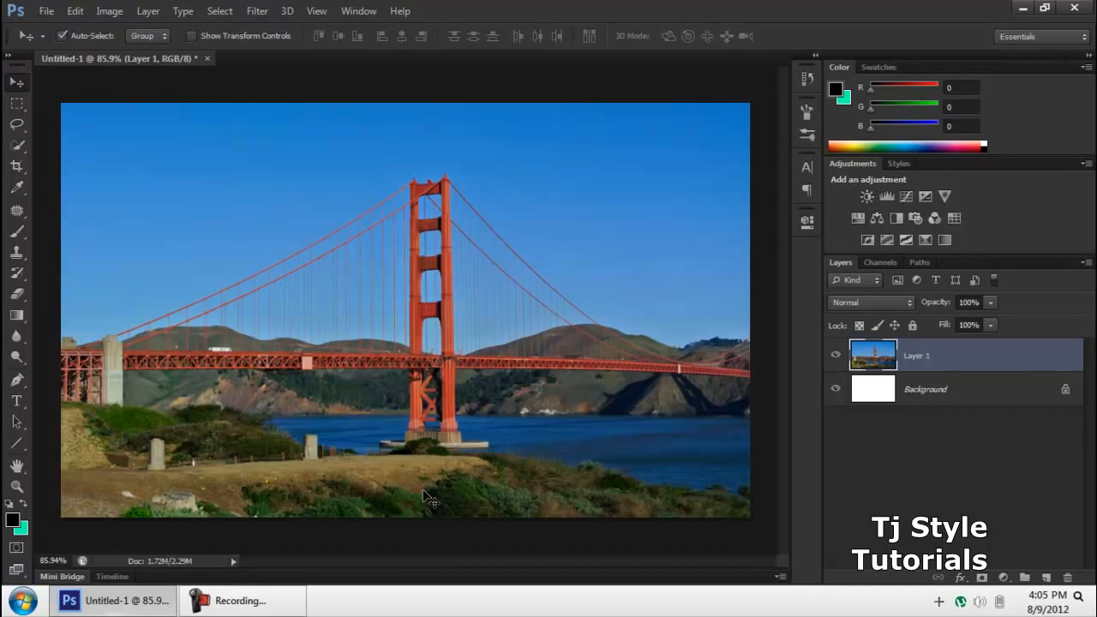
# Step: Start a Free Transform on the fitted bridge layer and rotate it 180°
pyautogui.hotkey('ctrl', 't')
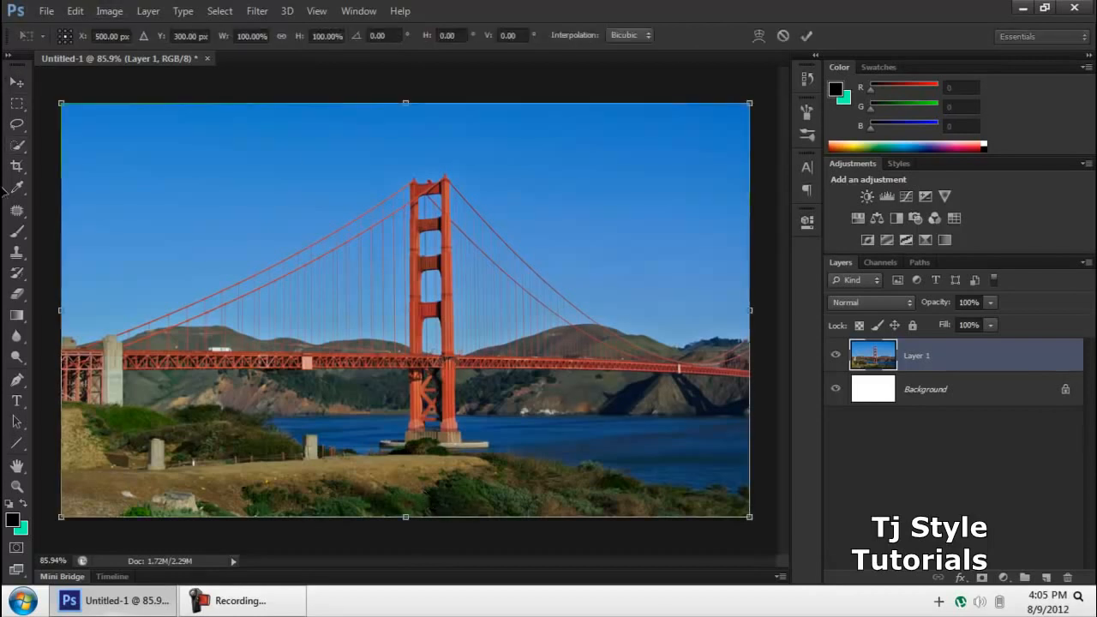
pyautogui.rightClick(195, 156)
pyautogui.click(525, 11)
pyautogui.rightClick(263, 201)
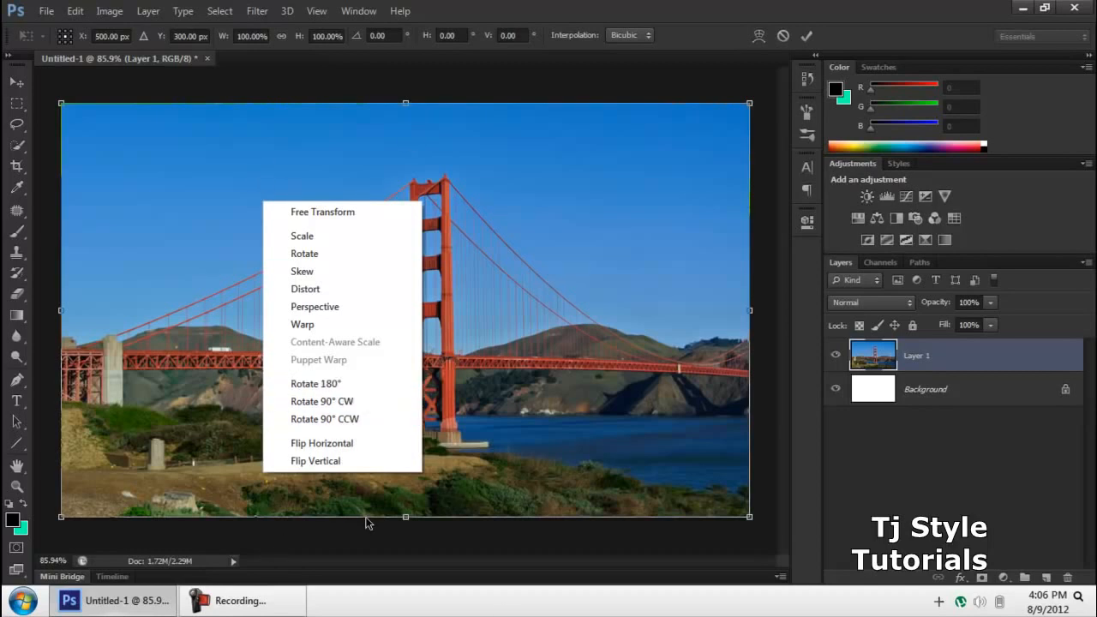
pyautogui.click(331, 384)
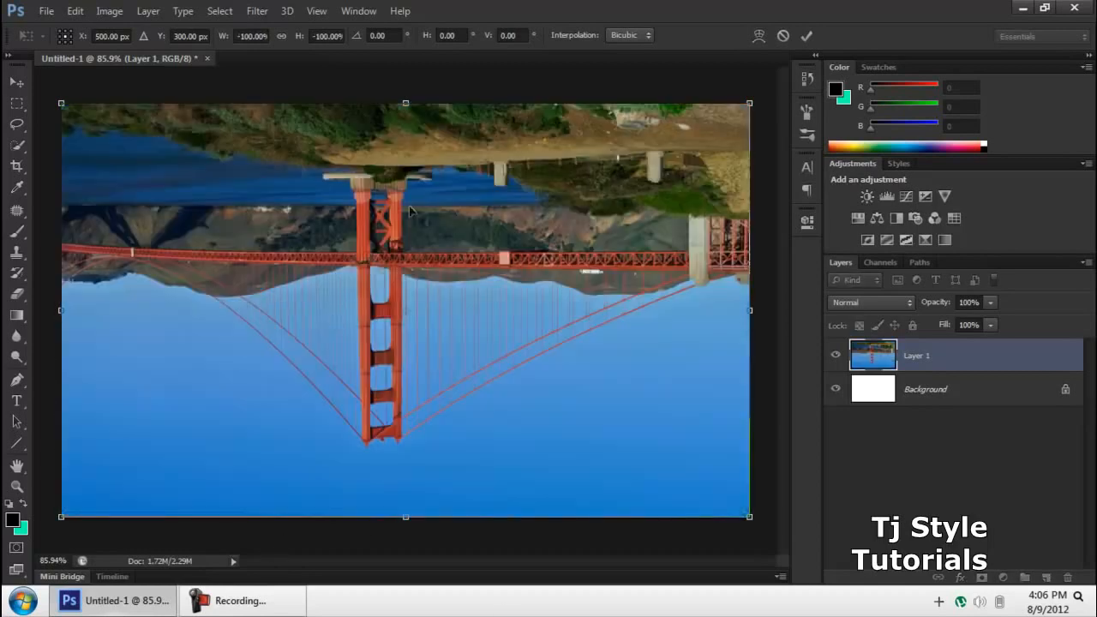
# Step: Rotate the upside-down bridge layer another 180° so it stands upright again
pyautogui.rightClick(416, 240)
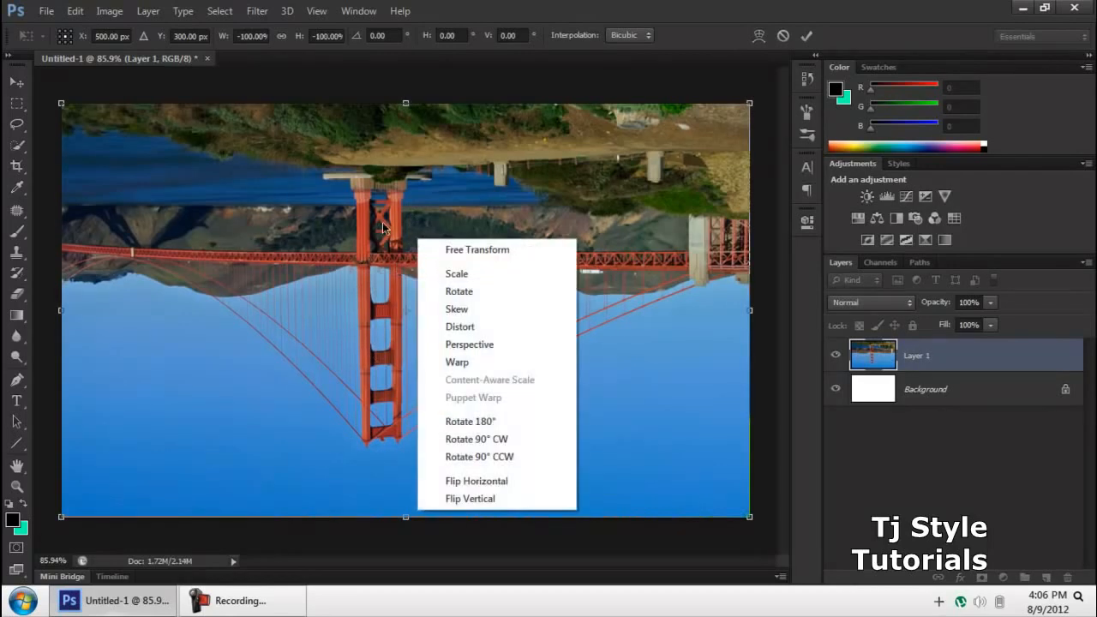
pyautogui.click(941, 370)
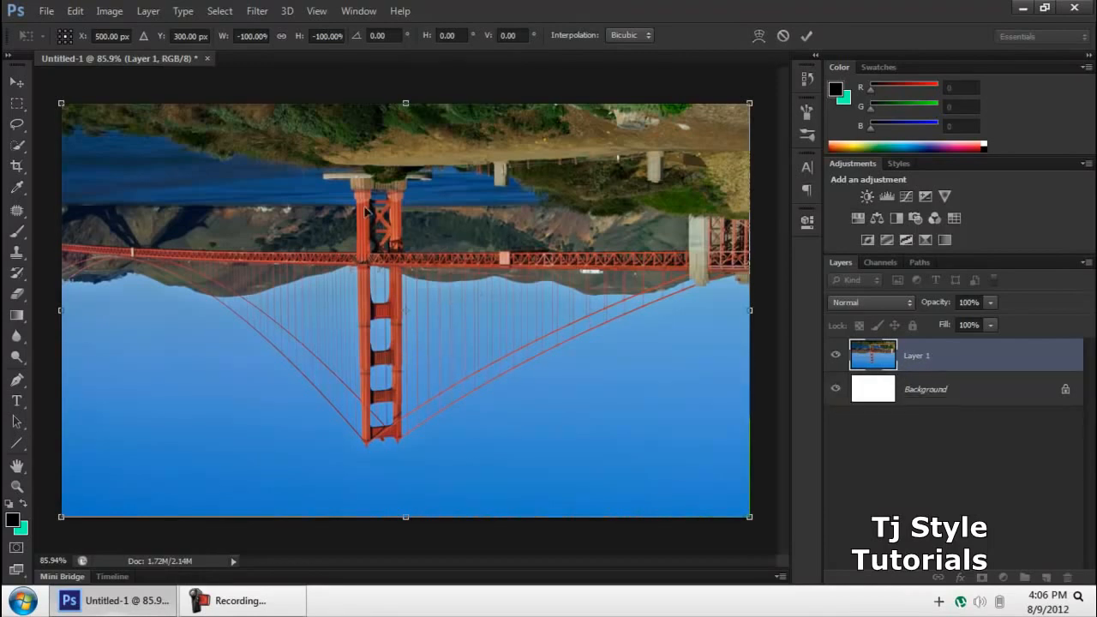
pyautogui.rightClick(439, 265)
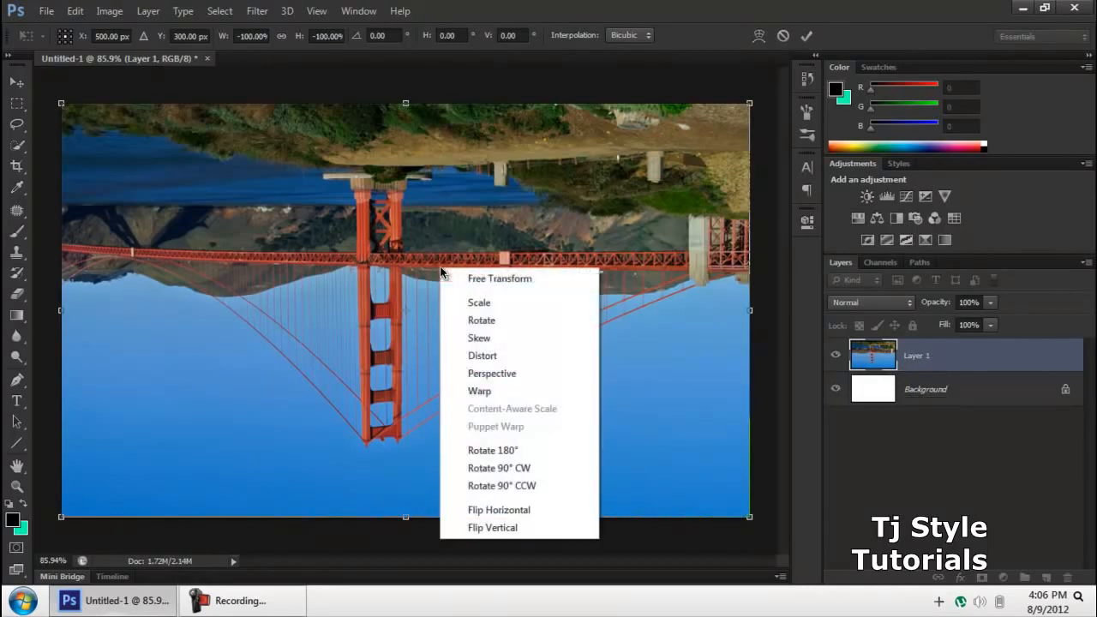
pyautogui.click(497, 452)
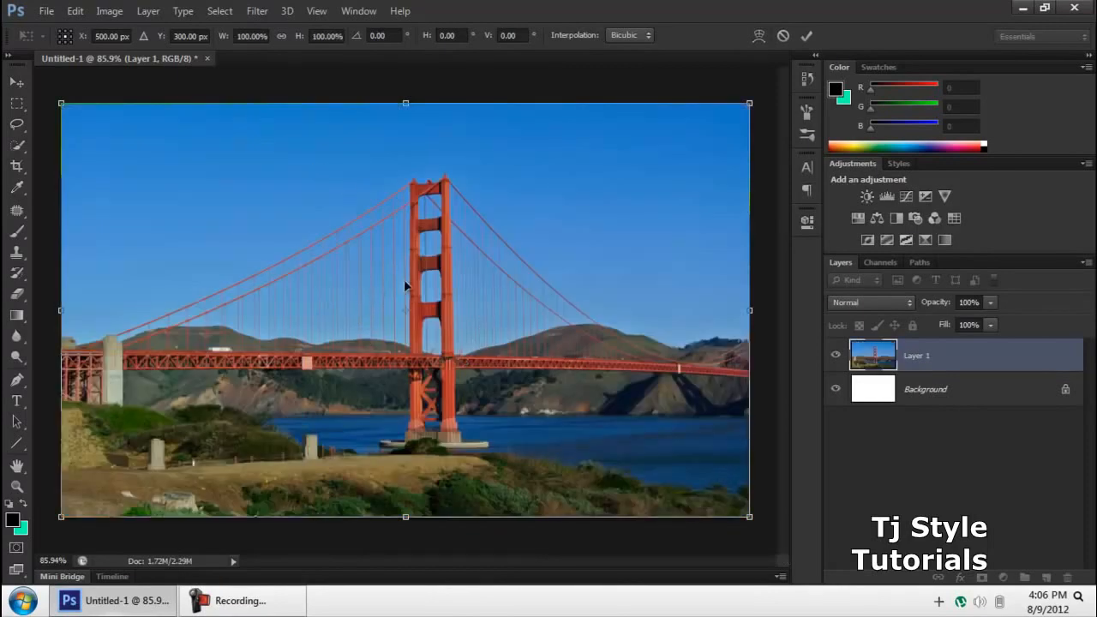
# Step: Switch the bridge layer's active transform to Rotate mode
pyautogui.rightClick(281, 194)
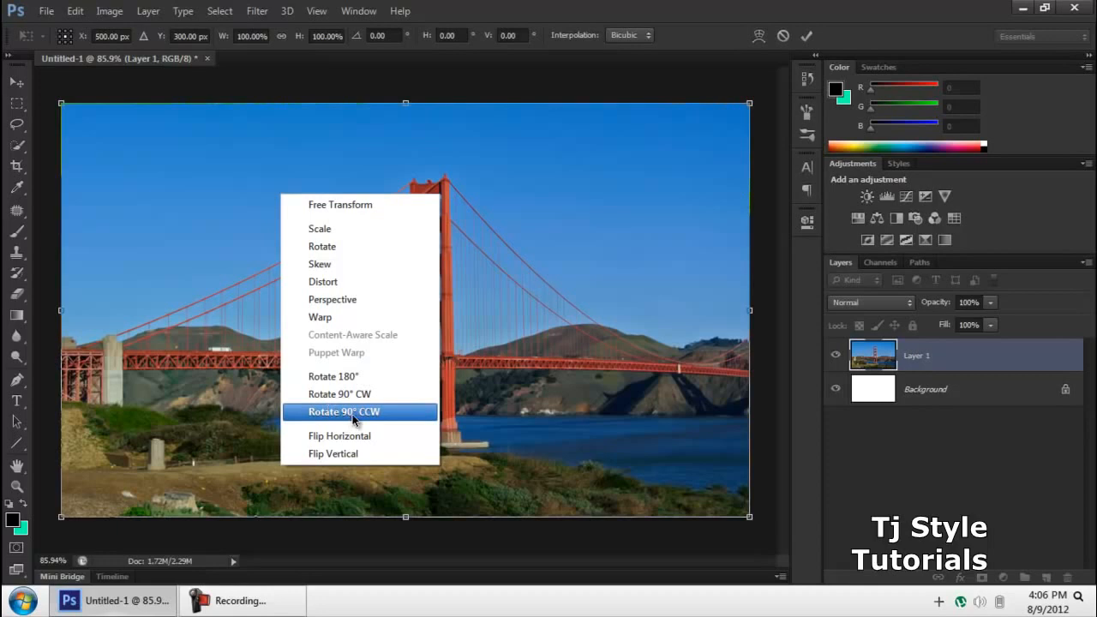
pyautogui.click(377, 249)
pyautogui.scroll(-2, 537, 113)
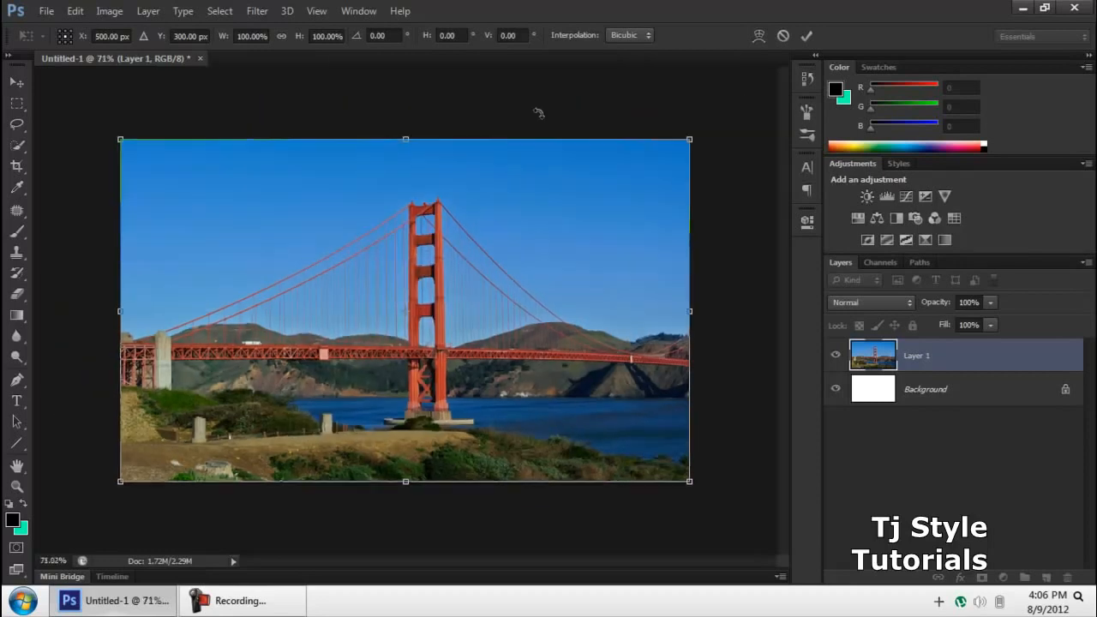
# Step: Switch the bridge layer's transform to Scale mode, tilt the layer to about -6.6°, and turn it back to 0°
pyautogui.rightClick(565, 191)
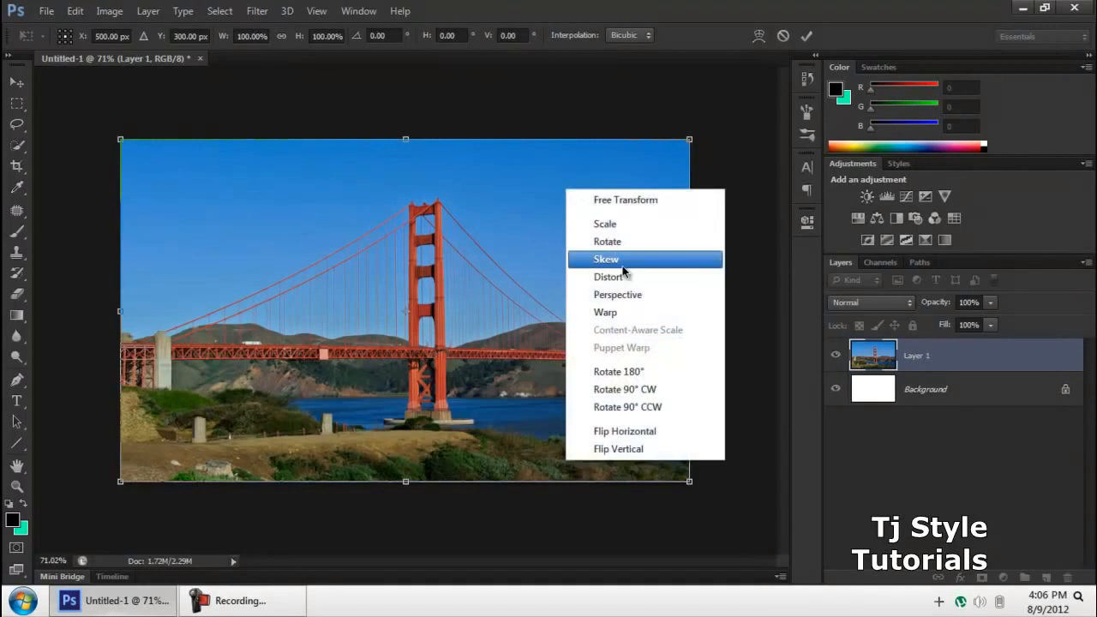
pyautogui.press('Escape')
pyautogui.rightClick(524, 237)
pyautogui.click(557, 272)
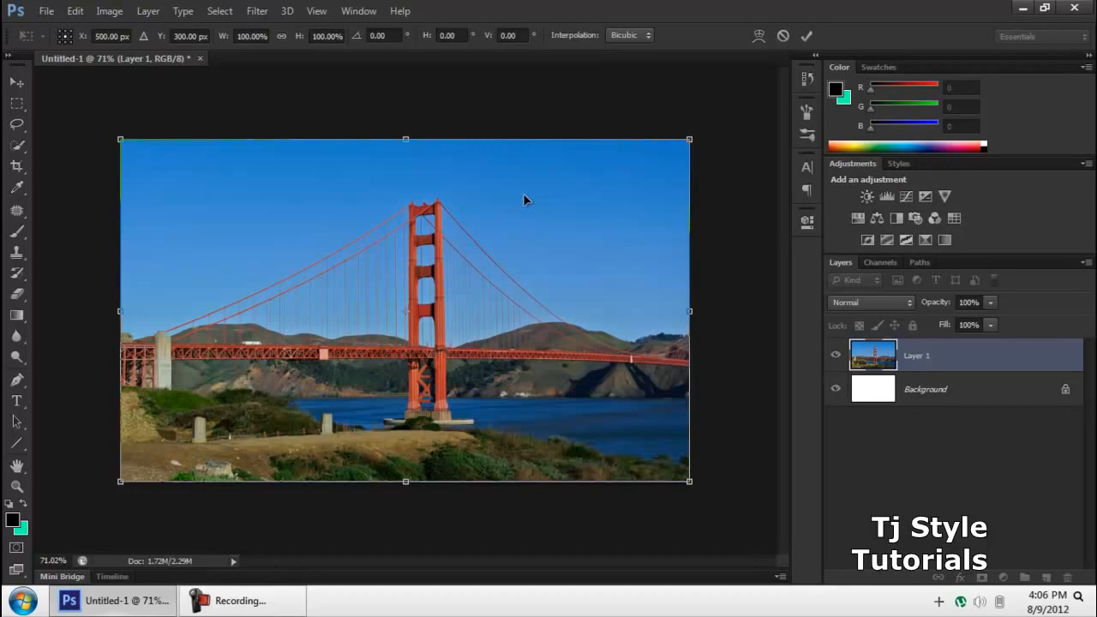
pyautogui.rightClick(537, 177)
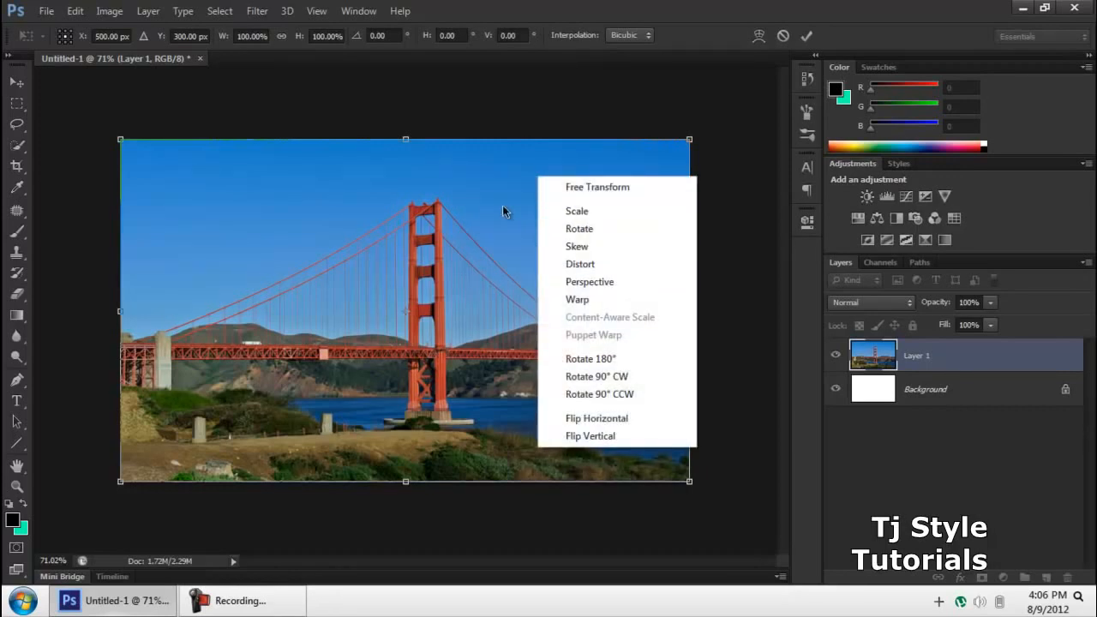
pyautogui.click(559, 212)
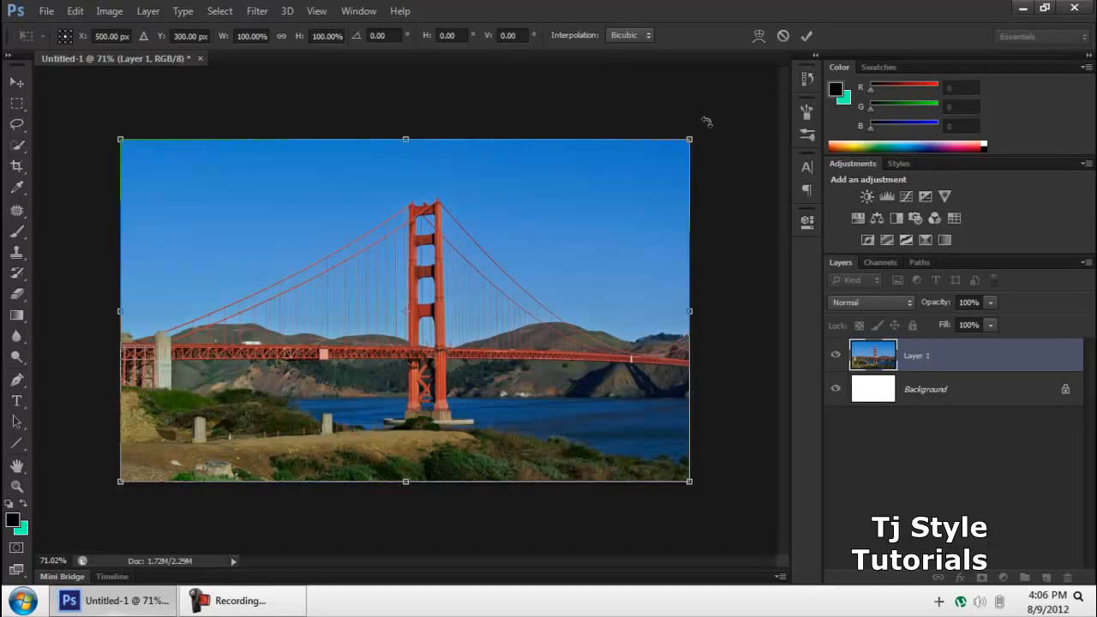
pyautogui.moveTo(707, 122); pyautogui.dragTo(630, 130)
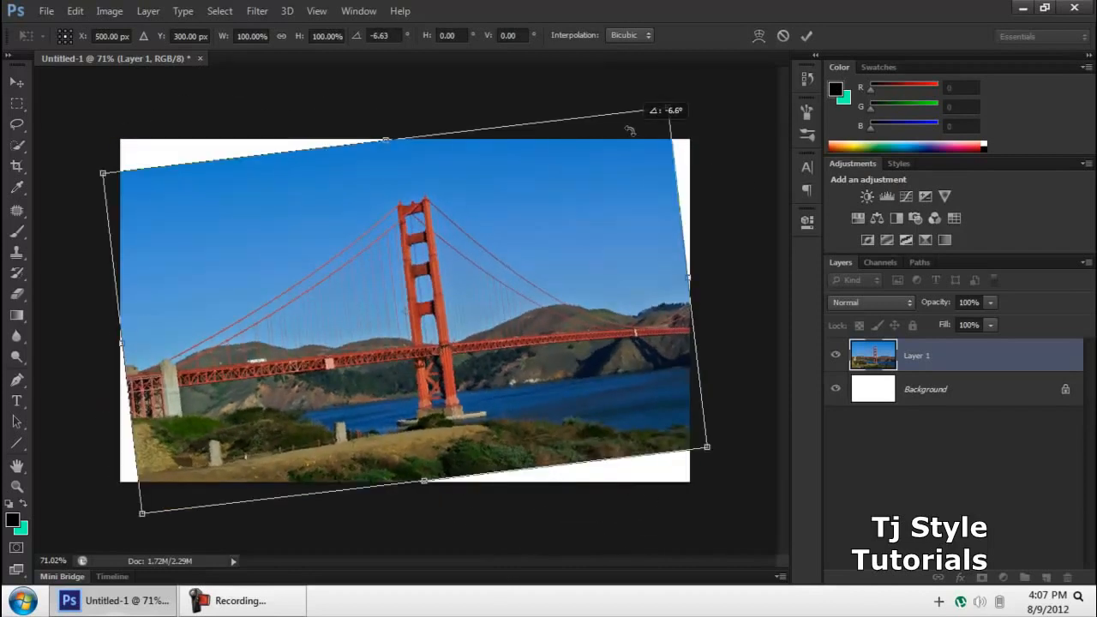
pyautogui.moveTo(630, 131); pyautogui.dragTo(648, 188)
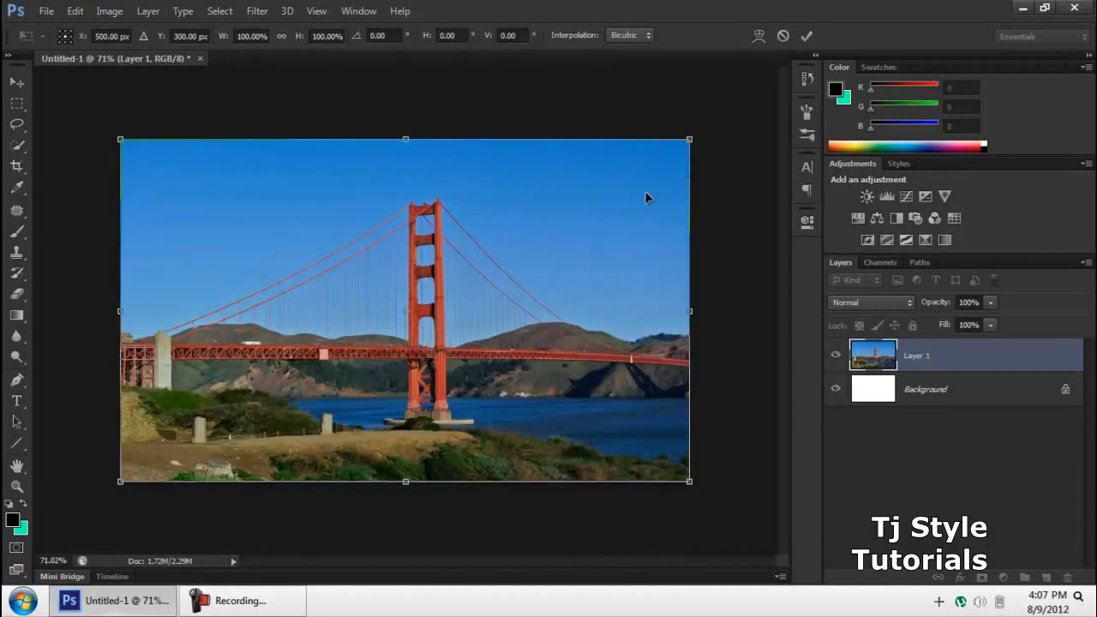
# Step: Switch to the Move tool and apply the pending transform on the bridge layer
pyautogui.scroll(2, 646, 198)
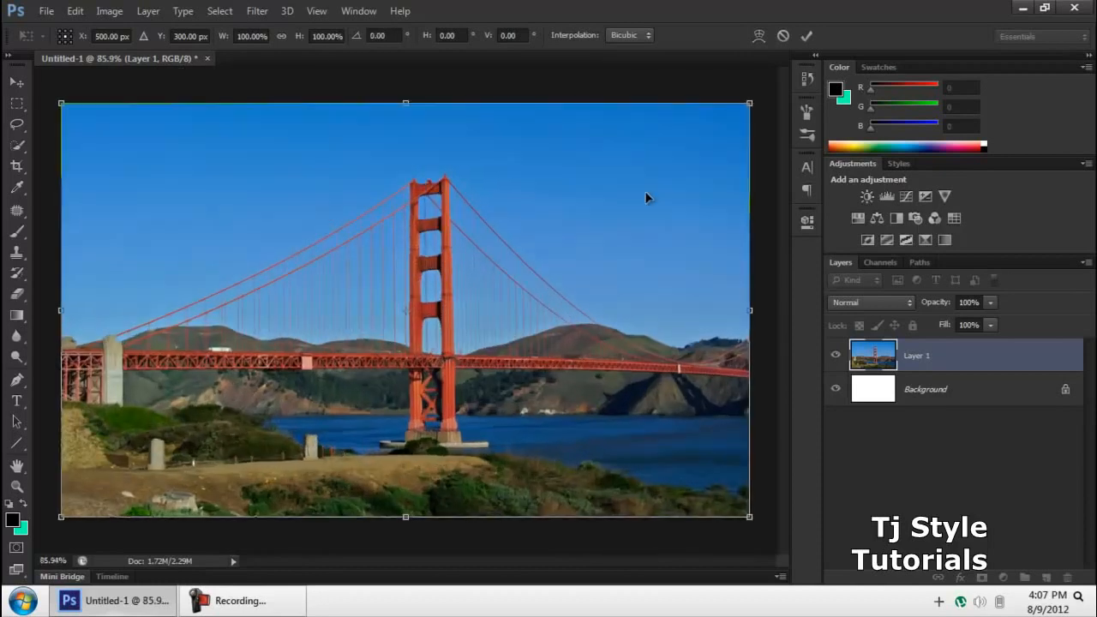
pyautogui.click(19, 82)
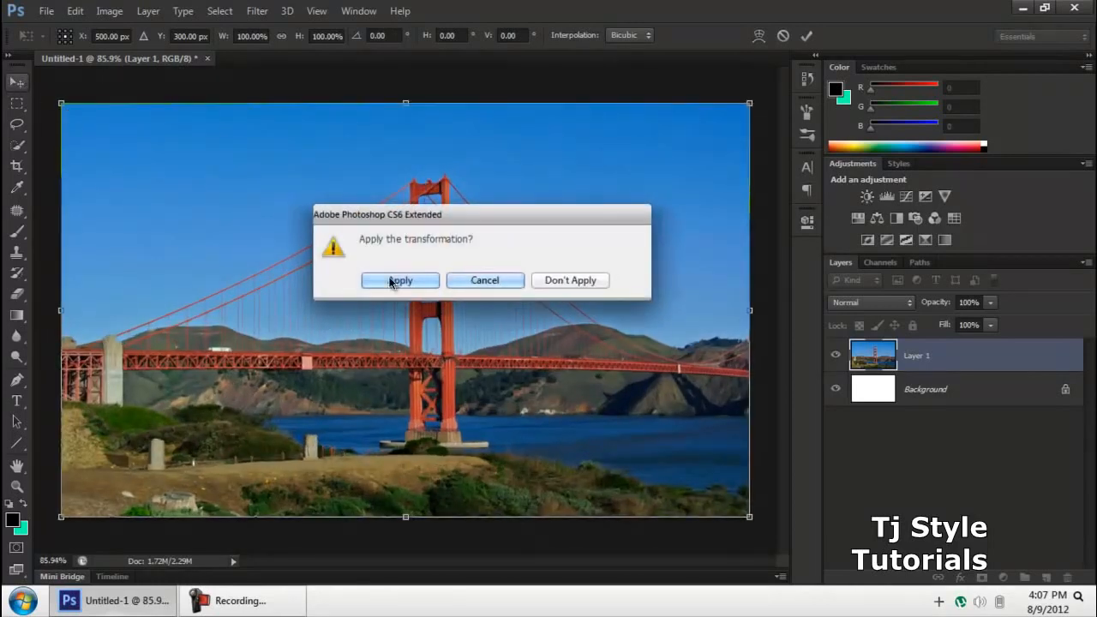
pyautogui.click(393, 279)
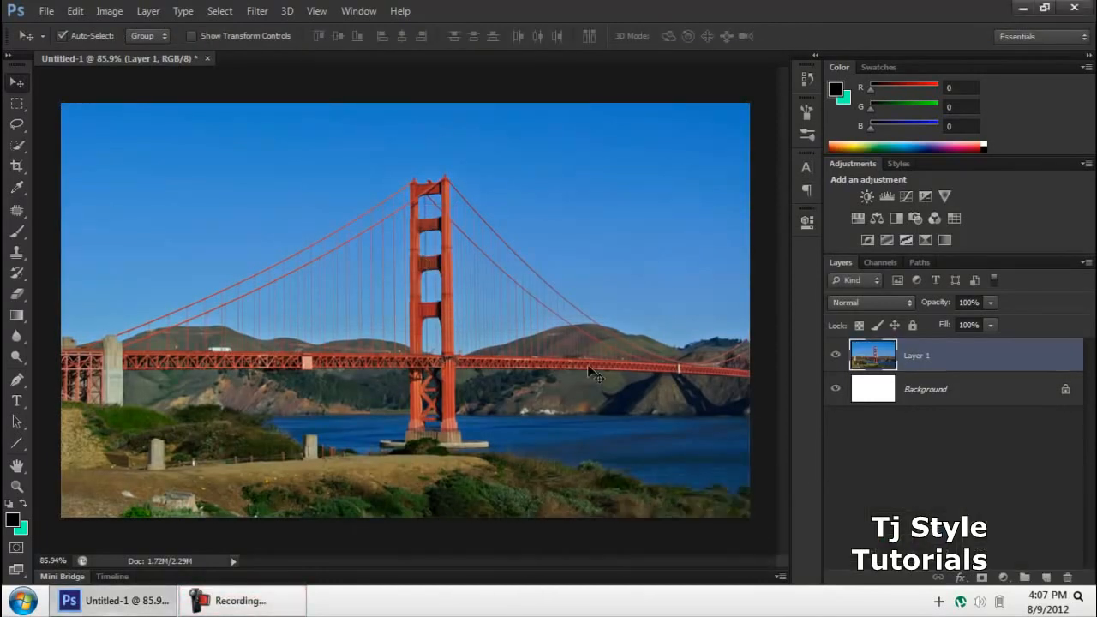
# Step: Apply a Perspective transform to the bridge layer that shrinks its right edge to slightly under half its height
pyautogui.hotkey('ctrl', 't')
pyautogui.rightClick(521, 213)
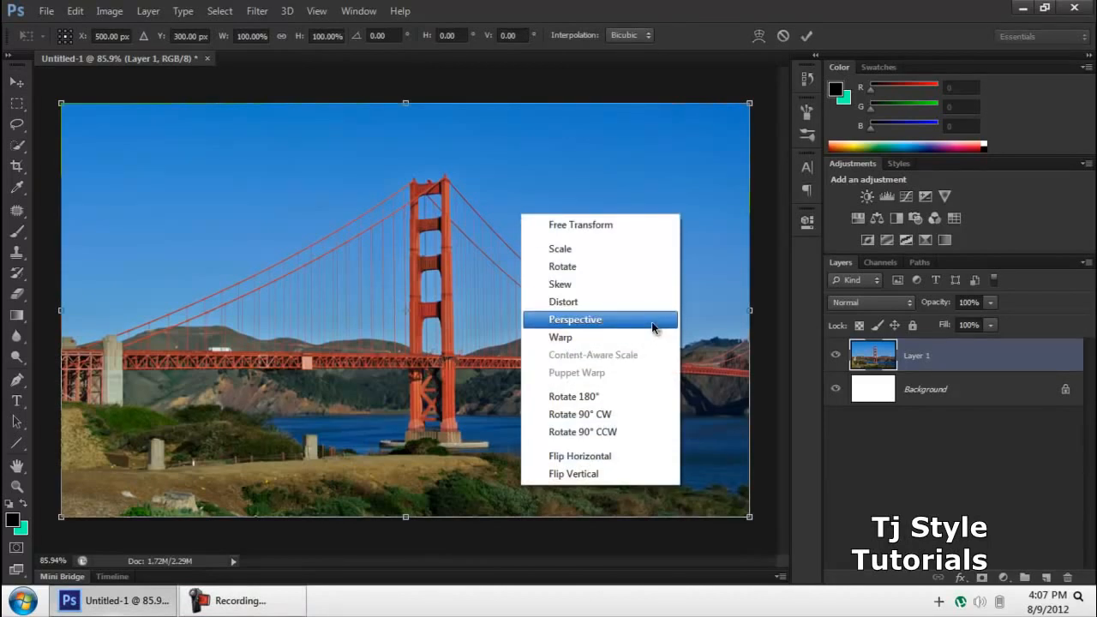
pyautogui.click(580, 319)
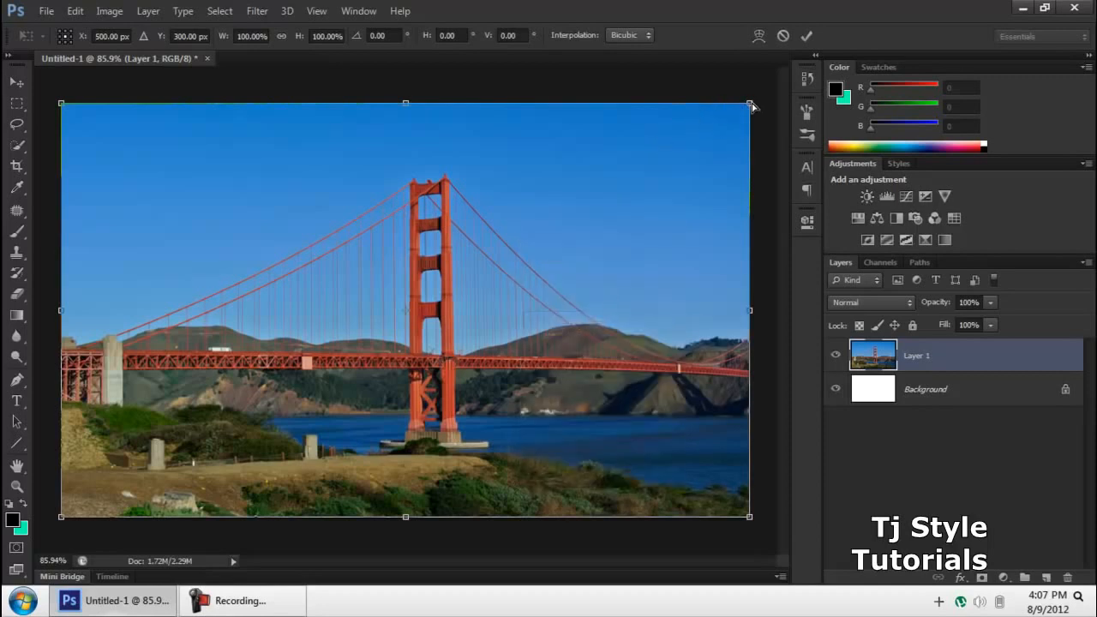
pyautogui.rightClick(616, 158)
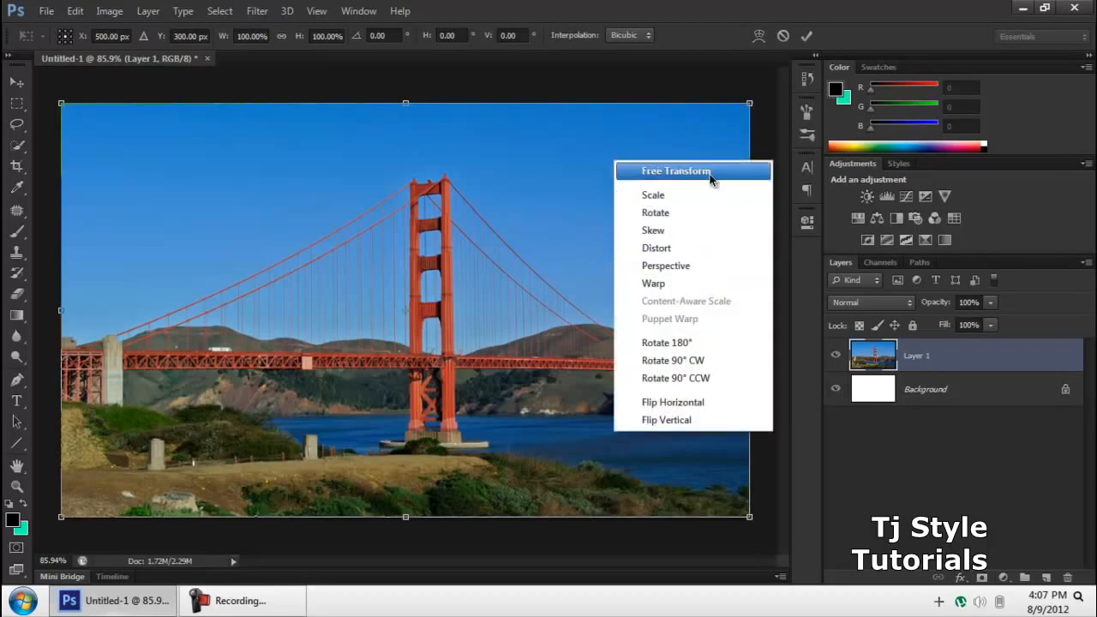
pyautogui.click(963, 490)
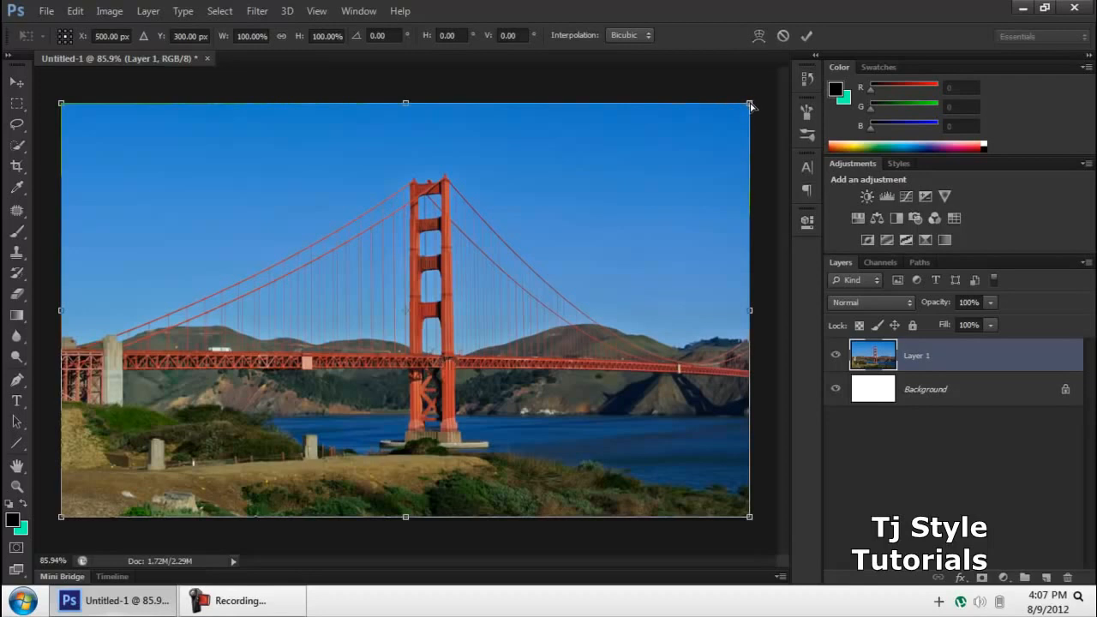
pyautogui.moveTo(748, 107); pyautogui.dragTo(715, 216)
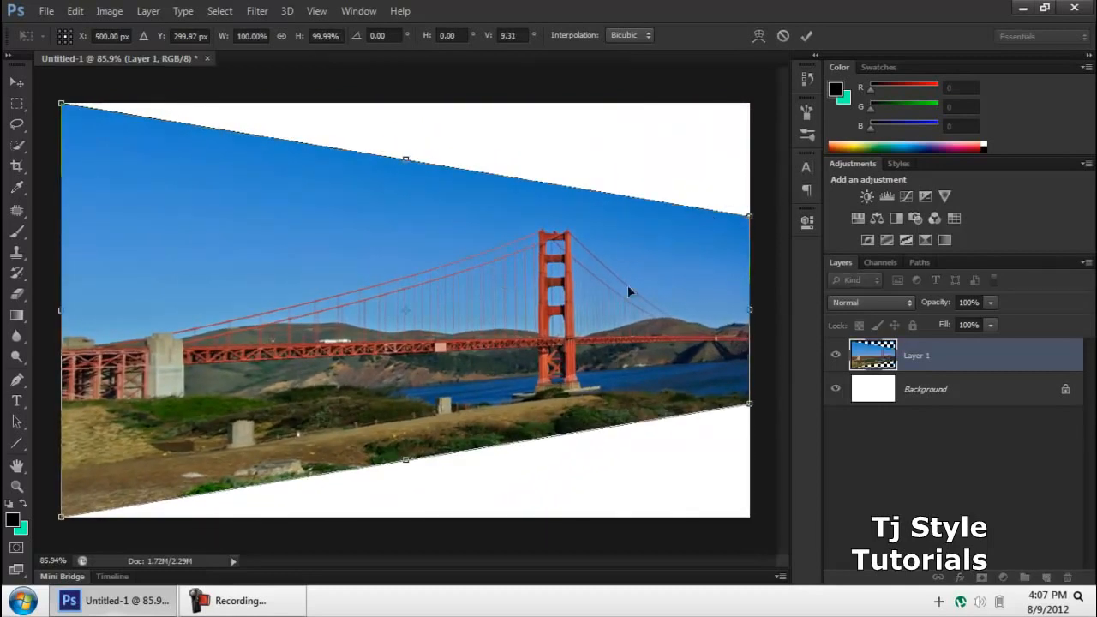
pyautogui.press('Return')
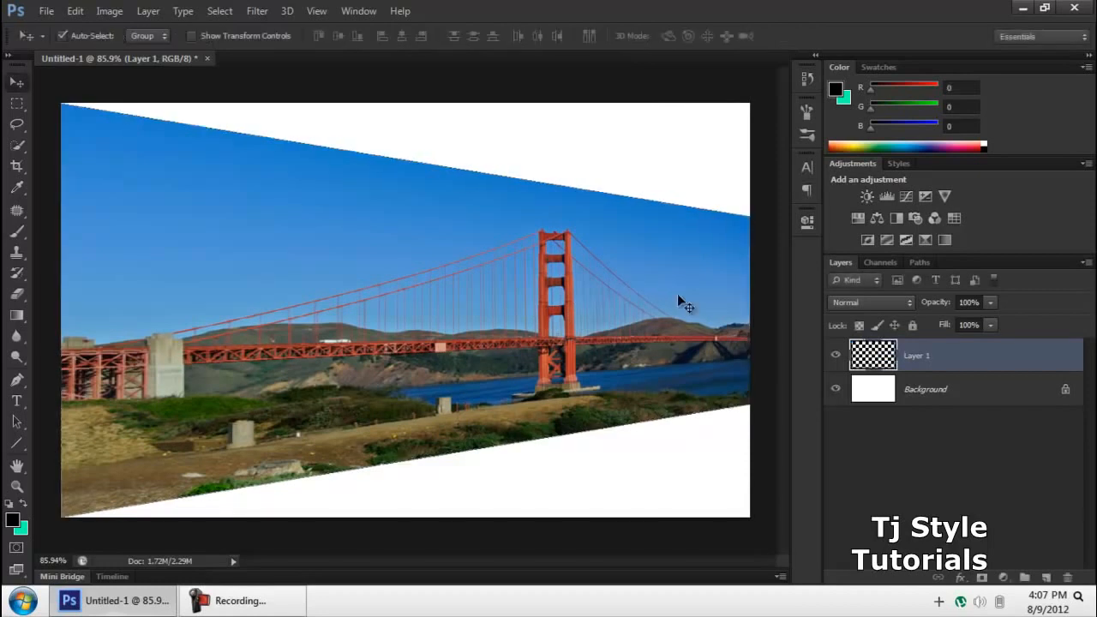
# Step: Add a new layer filled with black and place it directly beneath the bridge layer
pyautogui.click(950, 487)
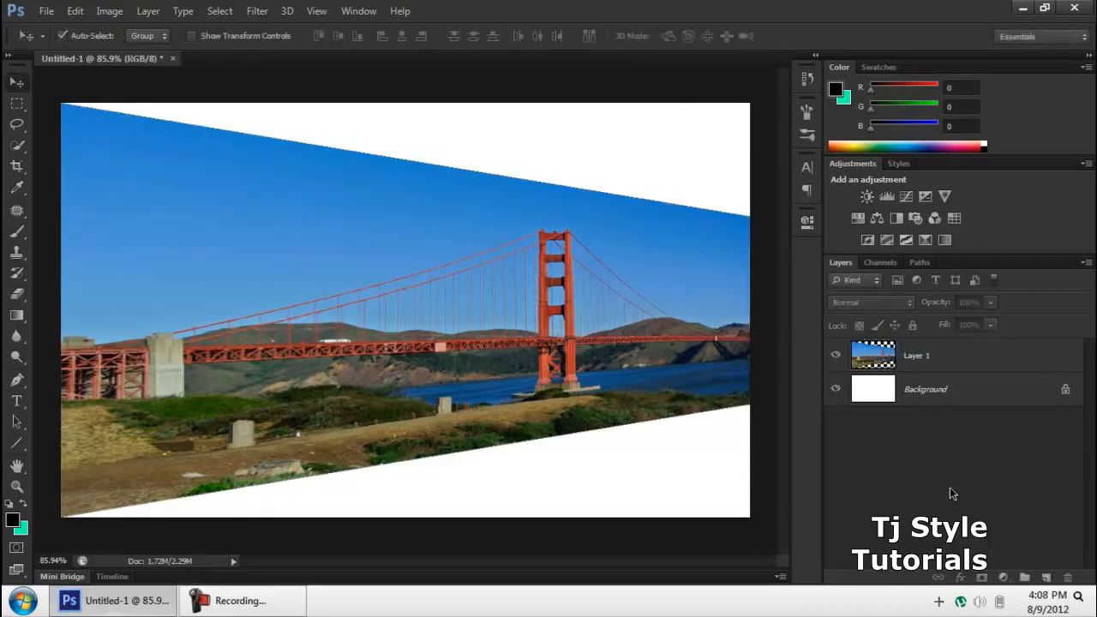
pyautogui.click(1045, 578)
pyautogui.moveTo(926, 363); pyautogui.dragTo(913, 488)
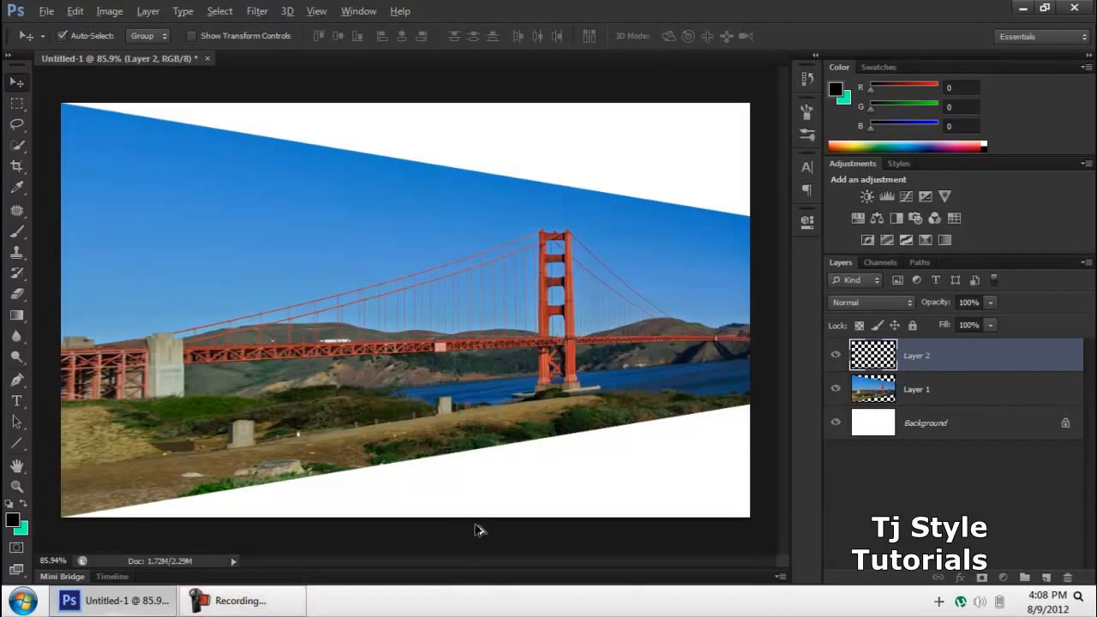
pyautogui.hotkey('alt', 'BackSpace')
pyautogui.moveTo(881, 367); pyautogui.dragTo(917, 405)
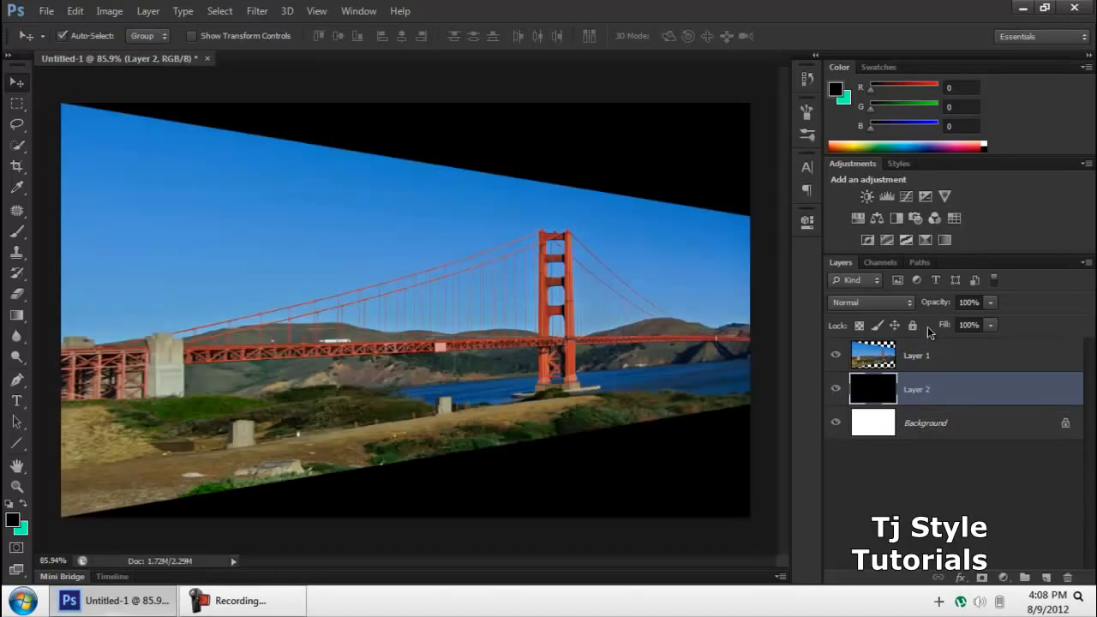
# Step: Try the Multiply blend mode on the bridge layer, set its blend mode to Screen, and deselect the layer
pyautogui.click(871, 302)
pyautogui.click(857, 58)
pyautogui.click(913, 359)
pyautogui.click(901, 302)
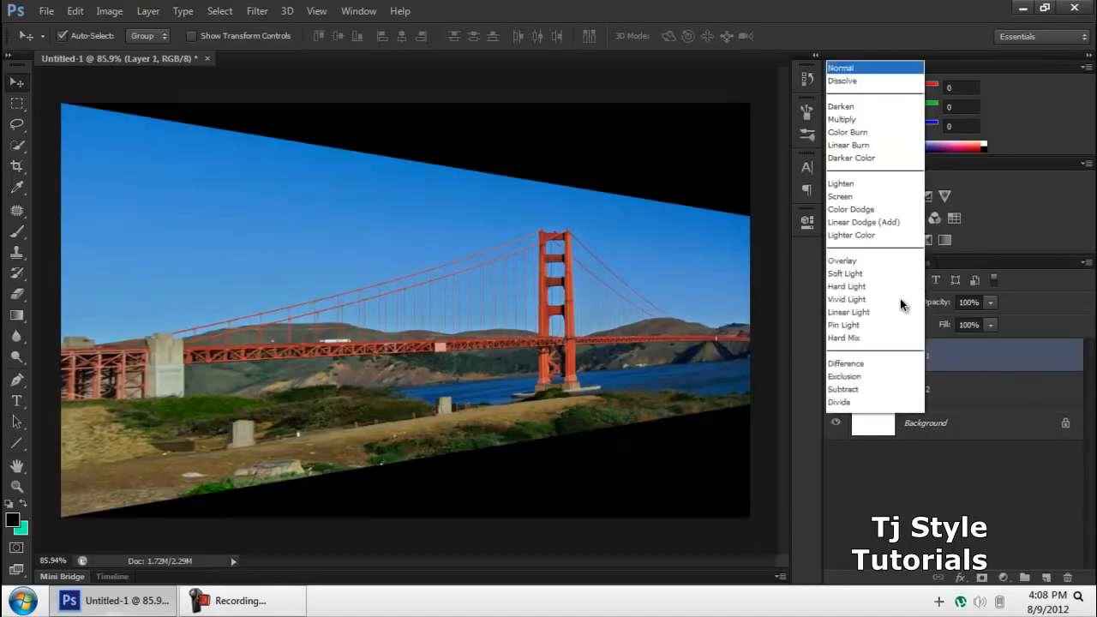
pyautogui.click(864, 60)
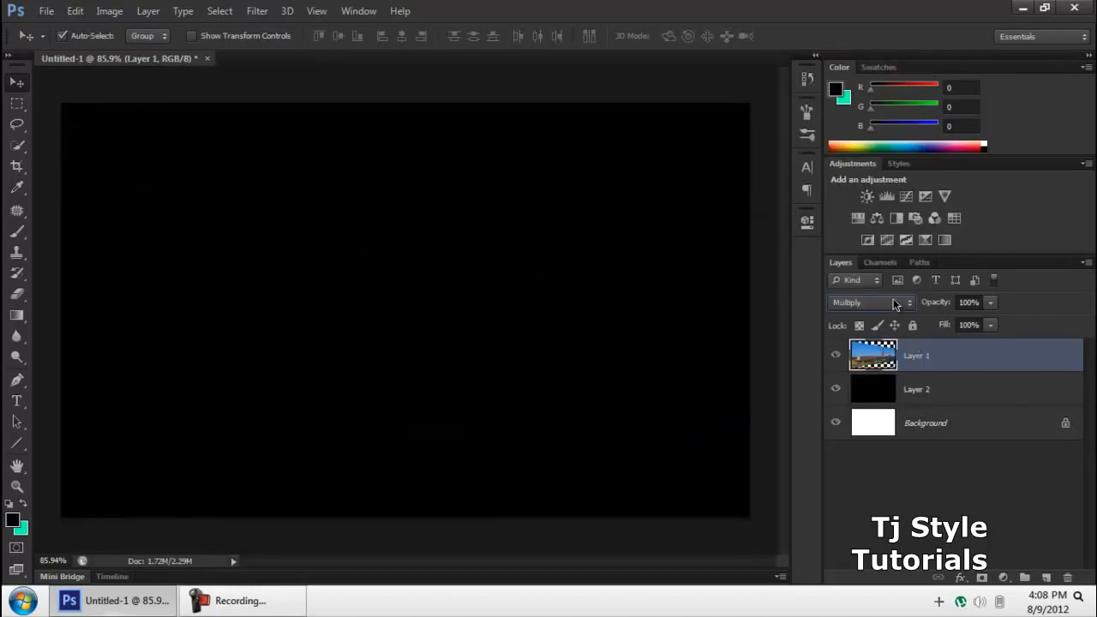
pyautogui.click(893, 300)
pyautogui.click(861, 200)
pyautogui.click(881, 307)
pyautogui.click(864, 140)
pyautogui.click(933, 467)
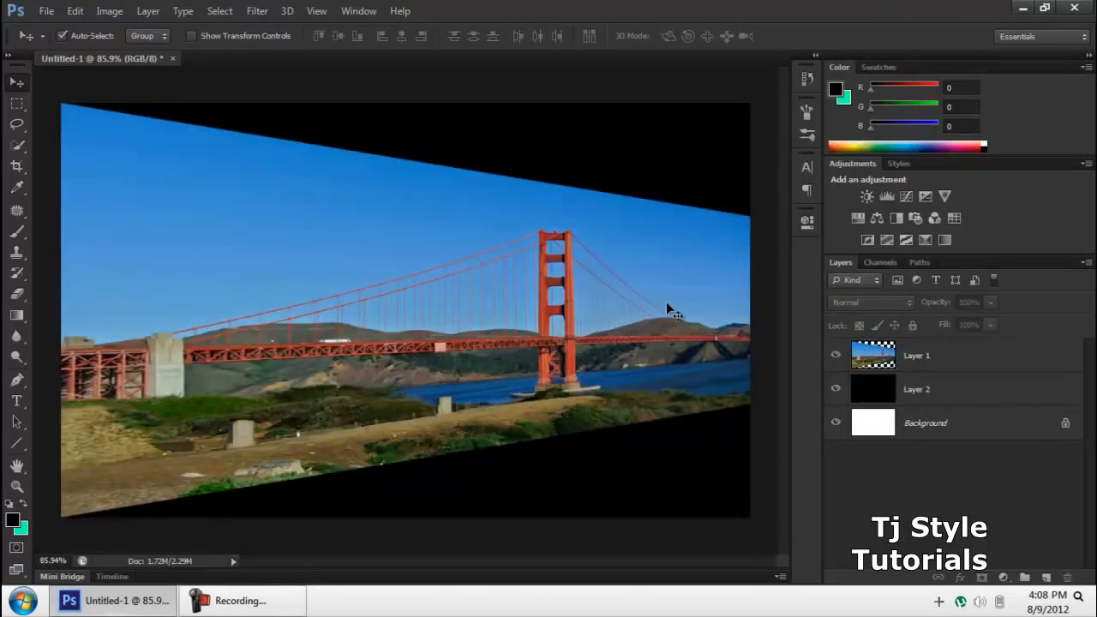
pyautogui.click(241, 603)
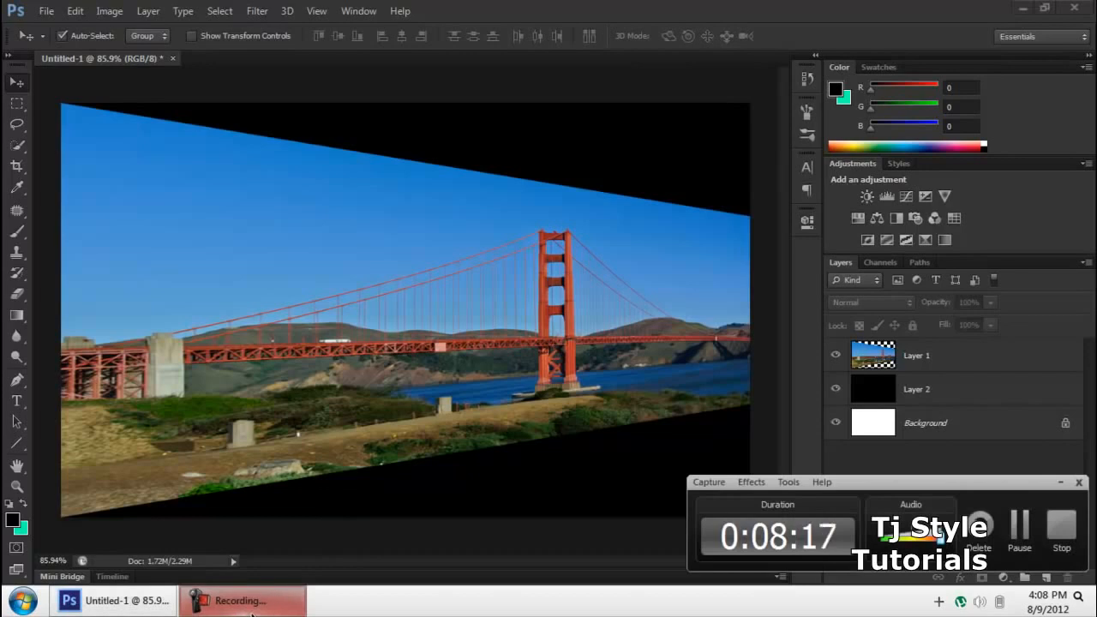
pyautogui.click(242, 604)
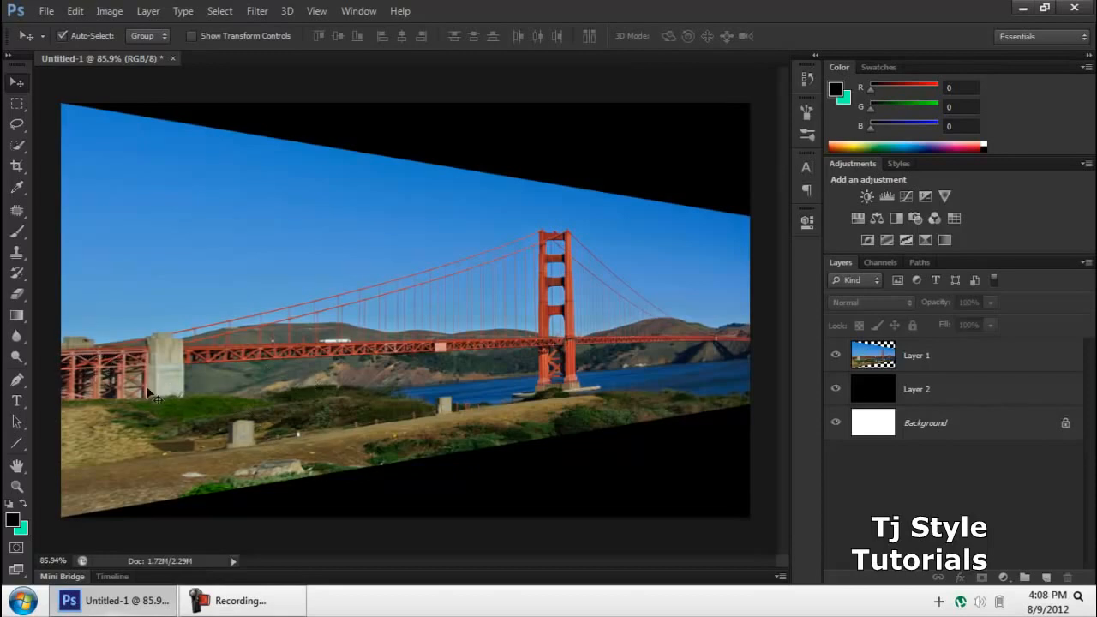
pyautogui.keyDown('alt'); pyautogui.scroll(4, 124, 365); pyautogui.keyUp('alt')
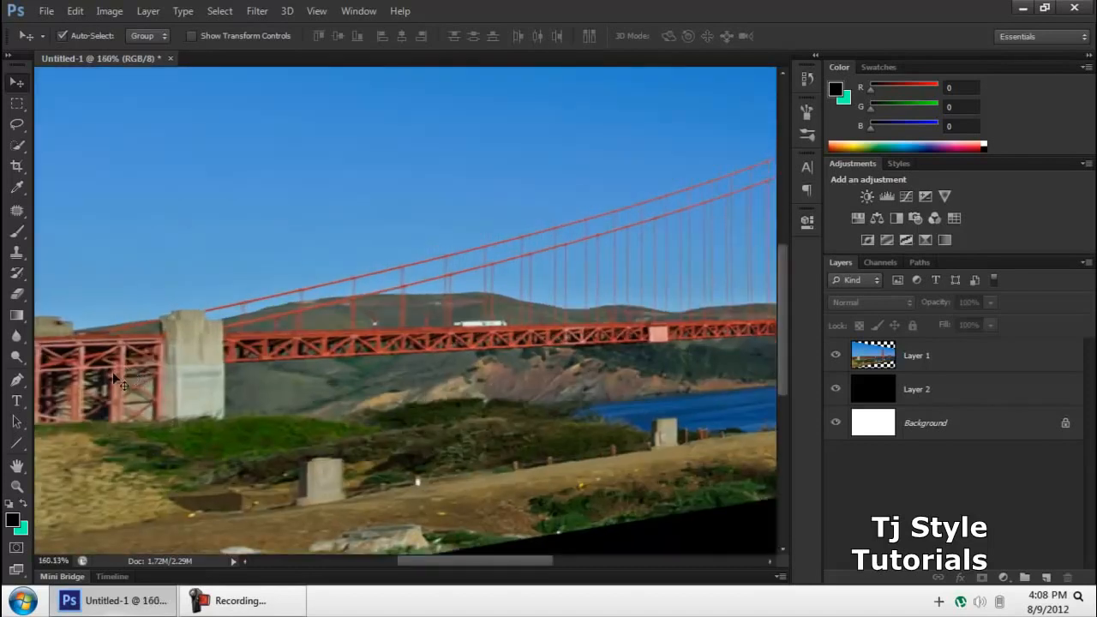
pyautogui.scroll(1, 124, 366)
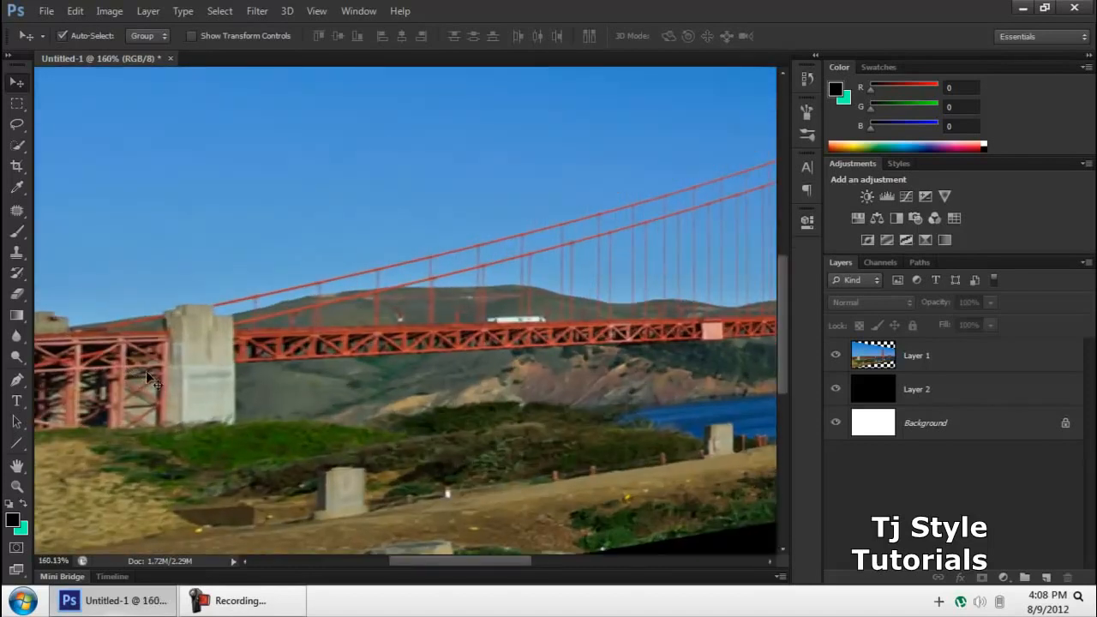
pyautogui.keyDown('alt'); pyautogui.scroll(-4, 145, 374); pyautogui.keyUp('alt')
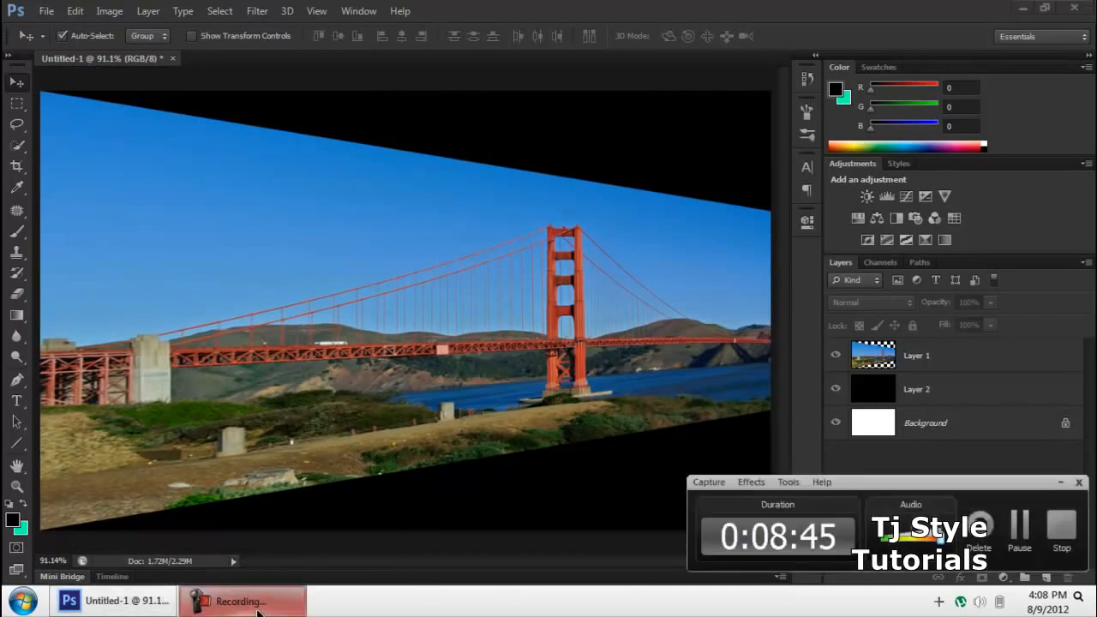
pyautogui.click(934, 362)
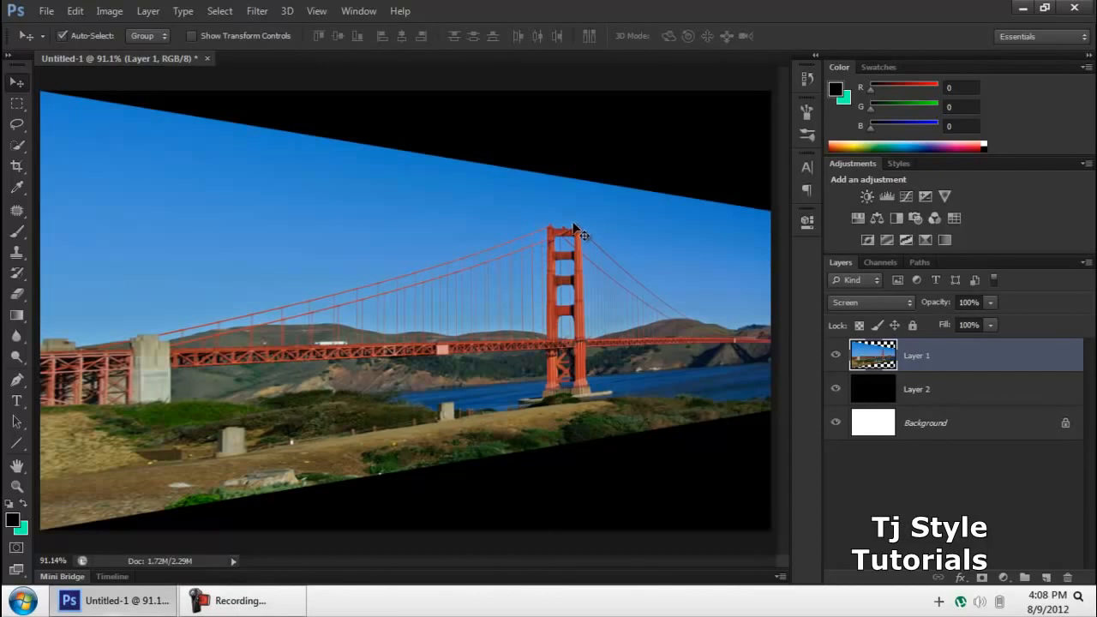
pyautogui.hotkey('ctrl', 't')
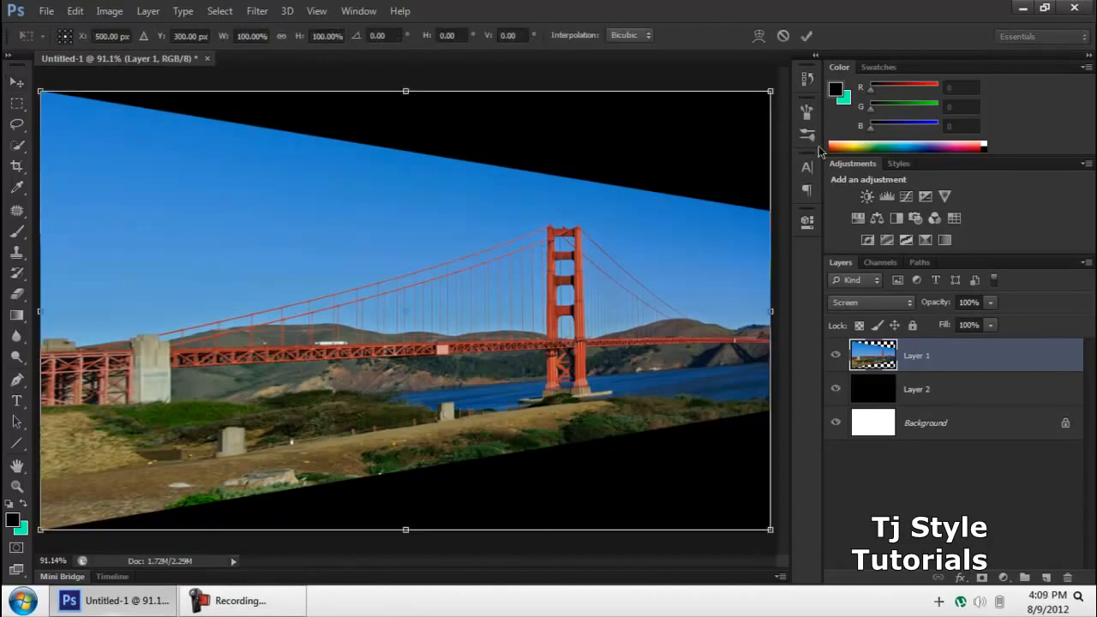
pyautogui.hotkey('ctrl', '0')
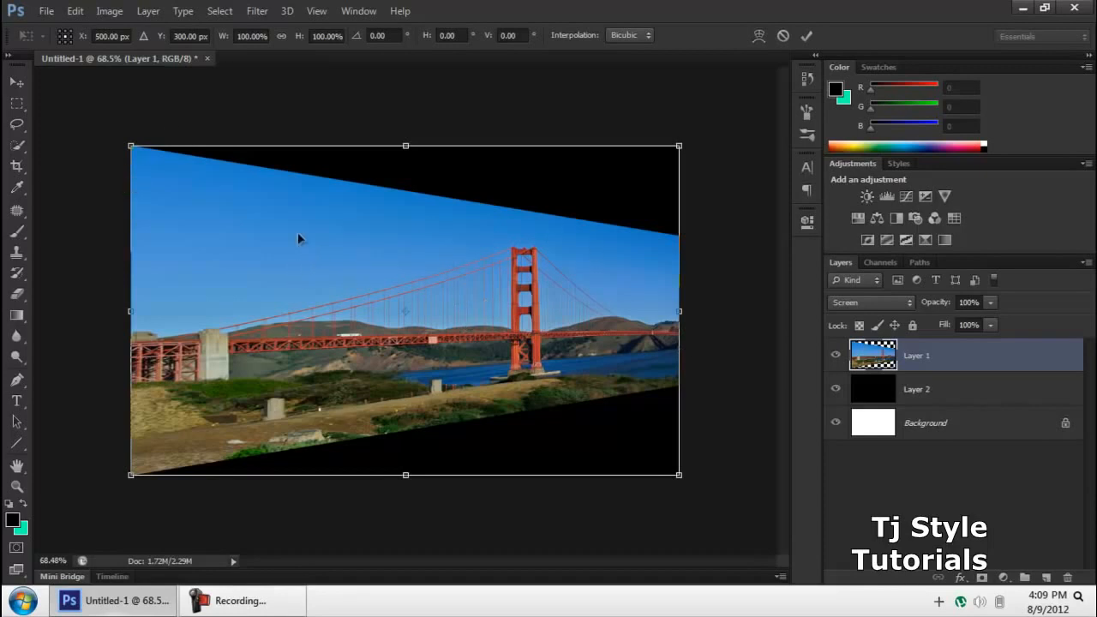
pyautogui.click(16, 81)
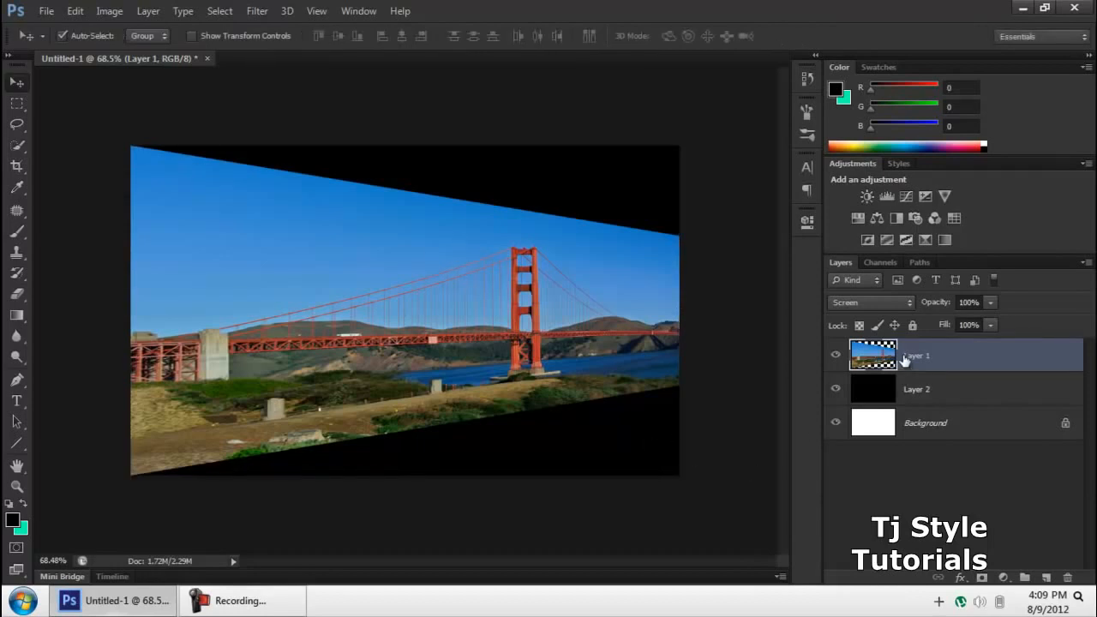
# Step: Stretch the bridge layer's right side with a Perspective transform to 226.32% height so the photo fills the canvas again
pyautogui.hotkey('ctrl', 't')
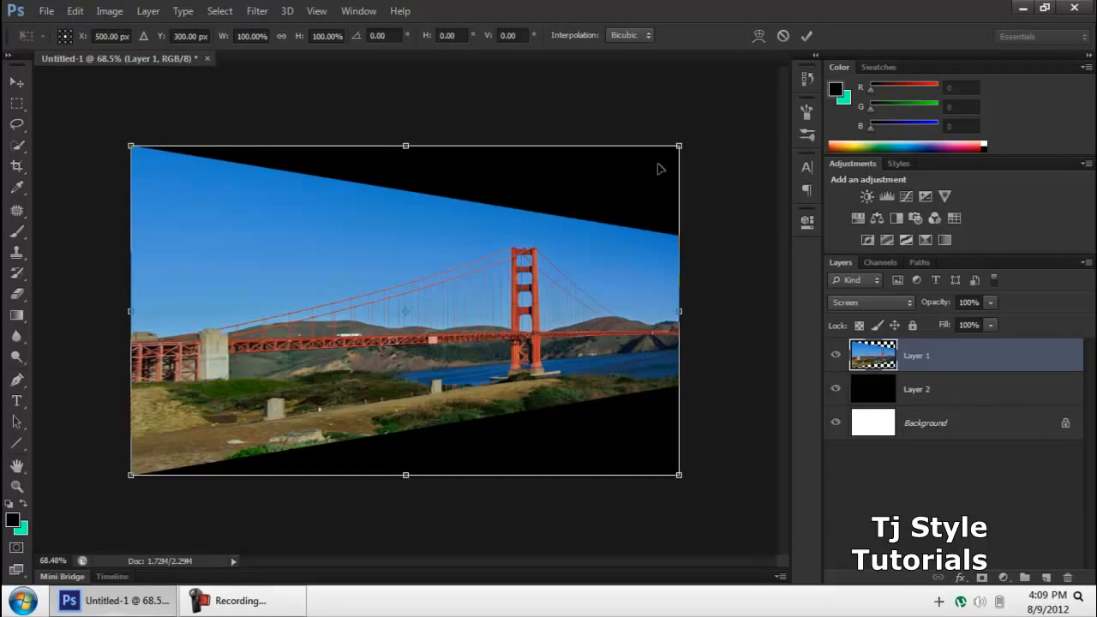
pyautogui.click(206, 603)
pyautogui.click(204, 603)
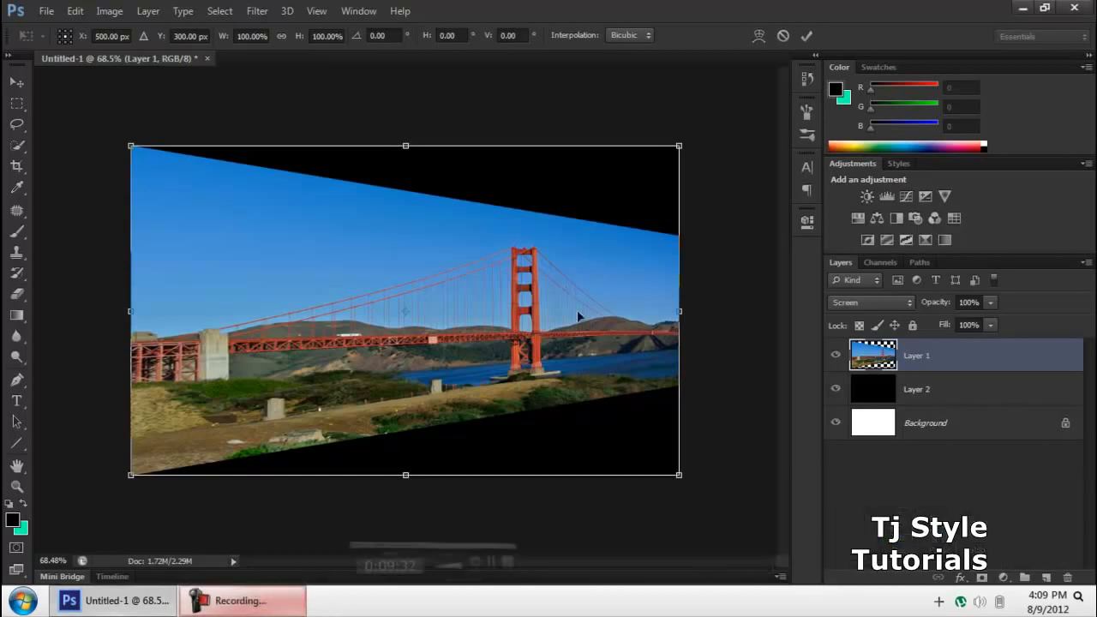
pyautogui.rightClick(563, 277)
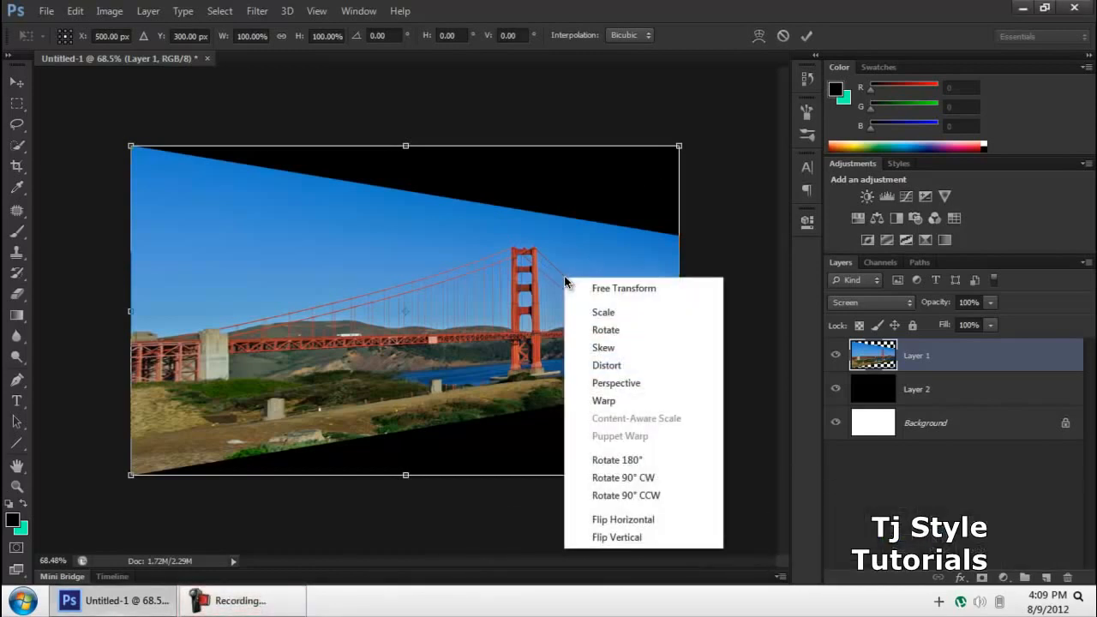
pyautogui.click(594, 383)
pyautogui.moveTo(679, 147); pyautogui.dragTo(574, 4)
pyautogui.hotkey('ctrl', '0')
pyautogui.moveTo(598, 105); pyautogui.dragTo(591, 54)
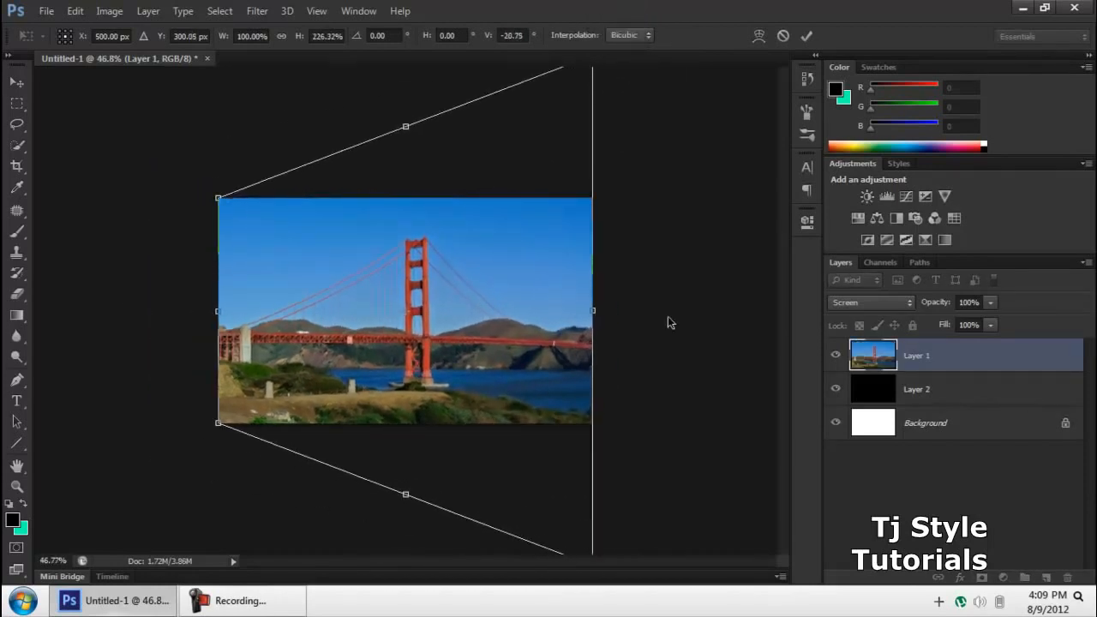
# Step: Commit the pending transform and revert the document history to the second Free Transform state, before the perspective change and black layer
pyautogui.click(807, 80)
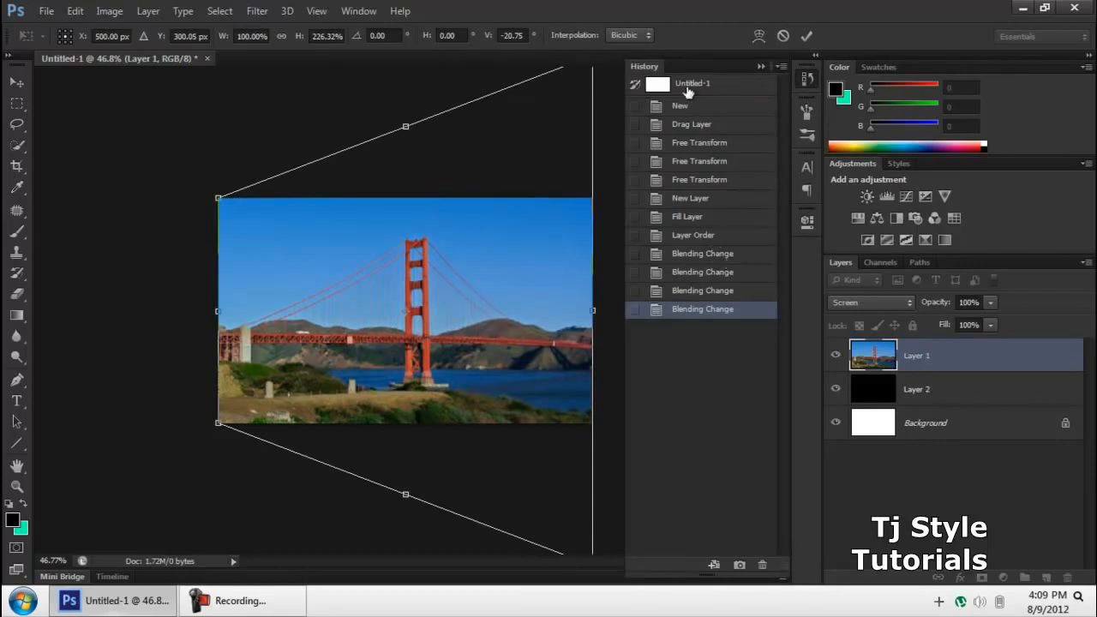
pyautogui.hotkey('ctrl', '-')
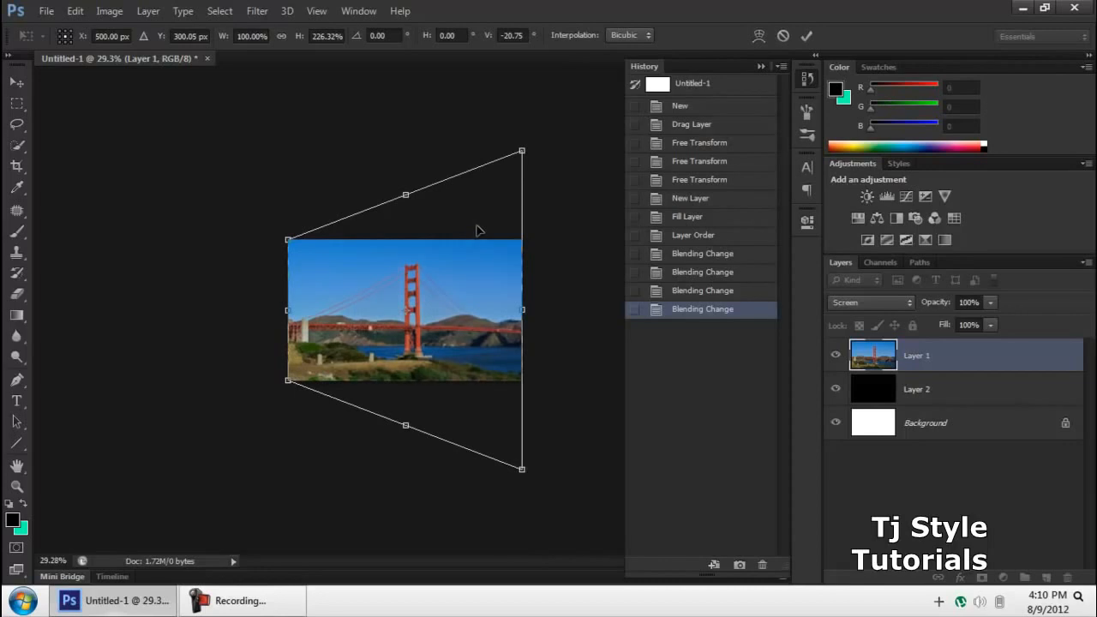
pyautogui.press('Return')
pyautogui.click(699, 290)
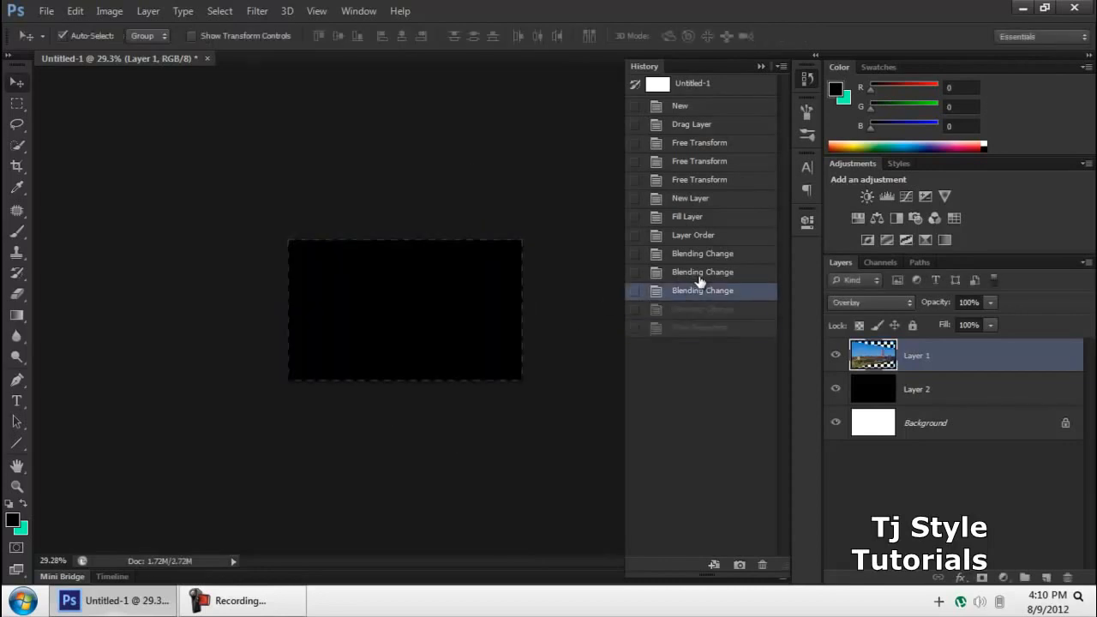
pyautogui.click(703, 236)
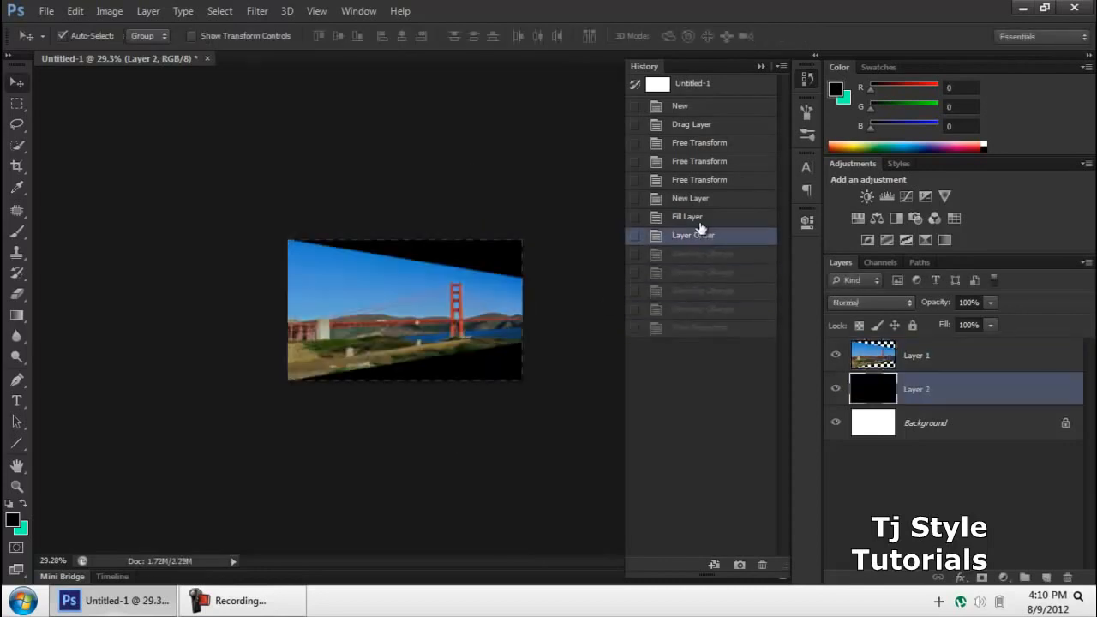
pyautogui.click(701, 217)
pyautogui.click(698, 198)
pyautogui.click(699, 179)
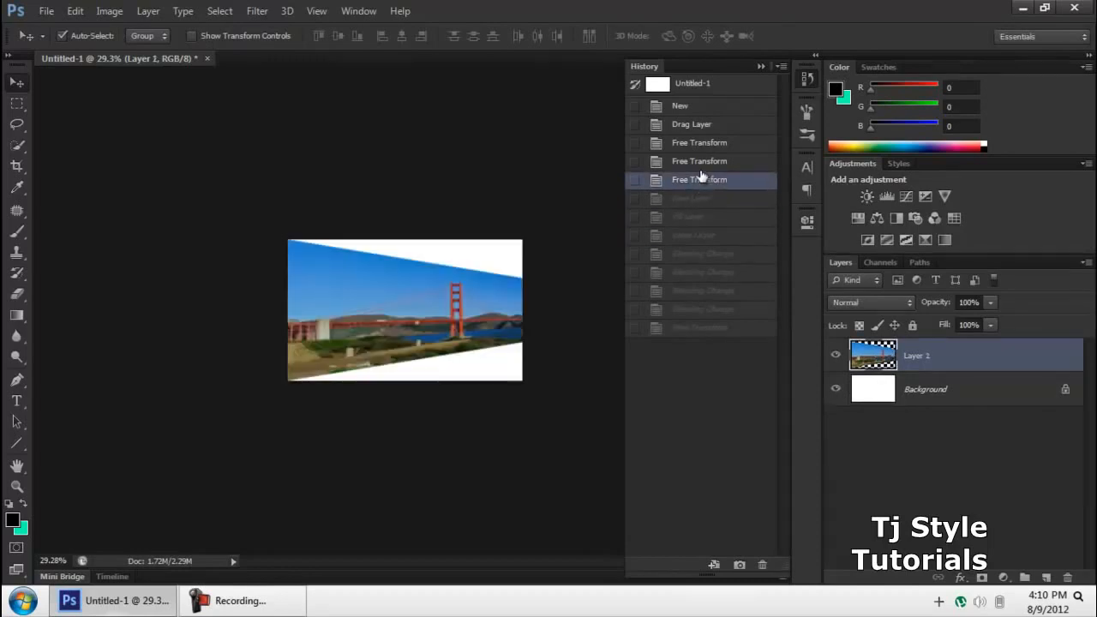
pyautogui.click(701, 163)
pyautogui.click(809, 79)
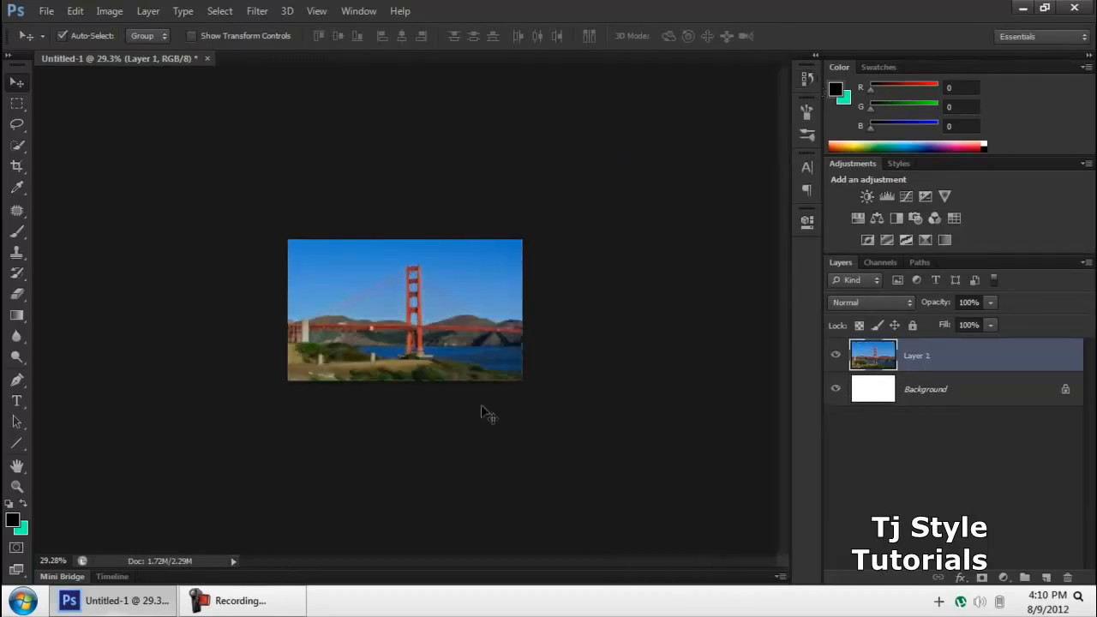
# Step: Apply a custom Warp to the bridge layer, pulling its upper inner grid points upward and its lower ones outward and down
pyautogui.scroll(4, 445, 417)
pyautogui.scroll(3, 444, 414)
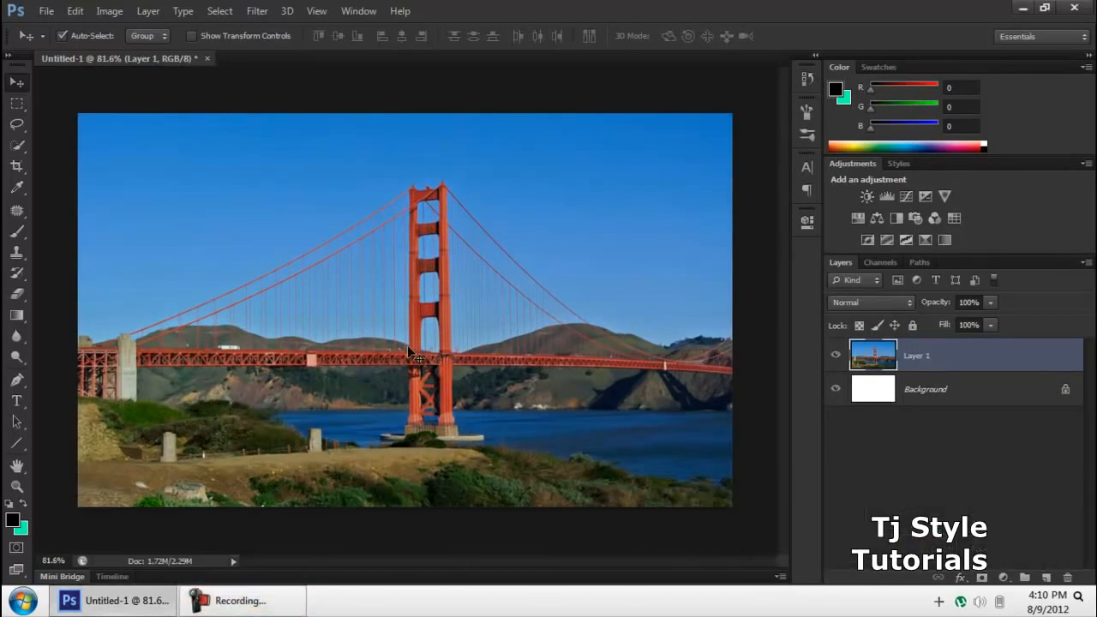
pyautogui.hotkey('ctrl', 't')
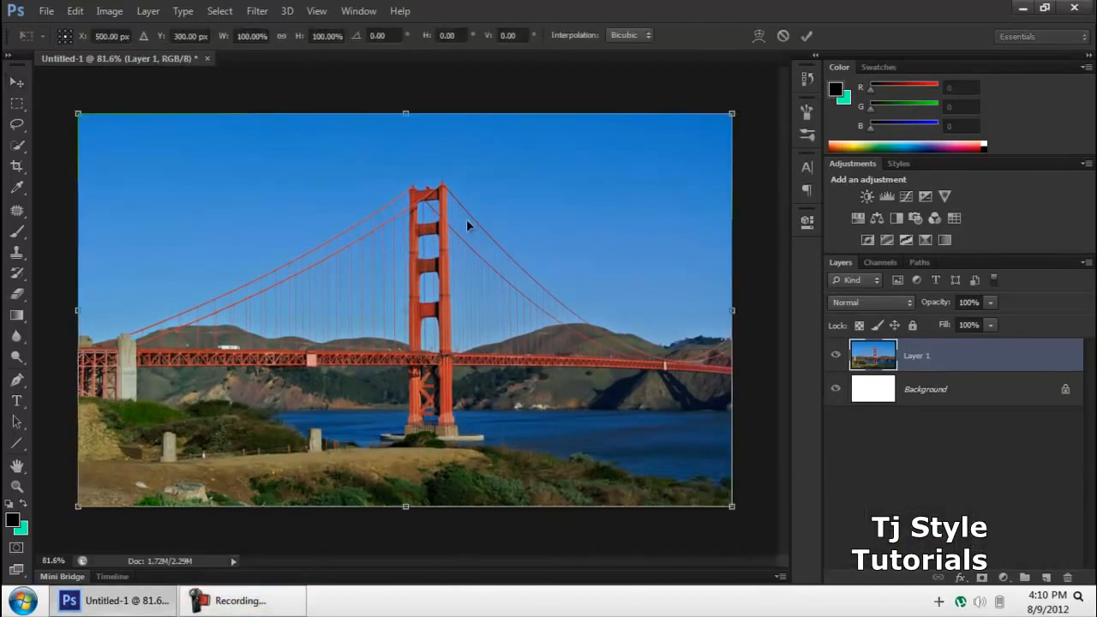
pyautogui.rightClick(545, 212)
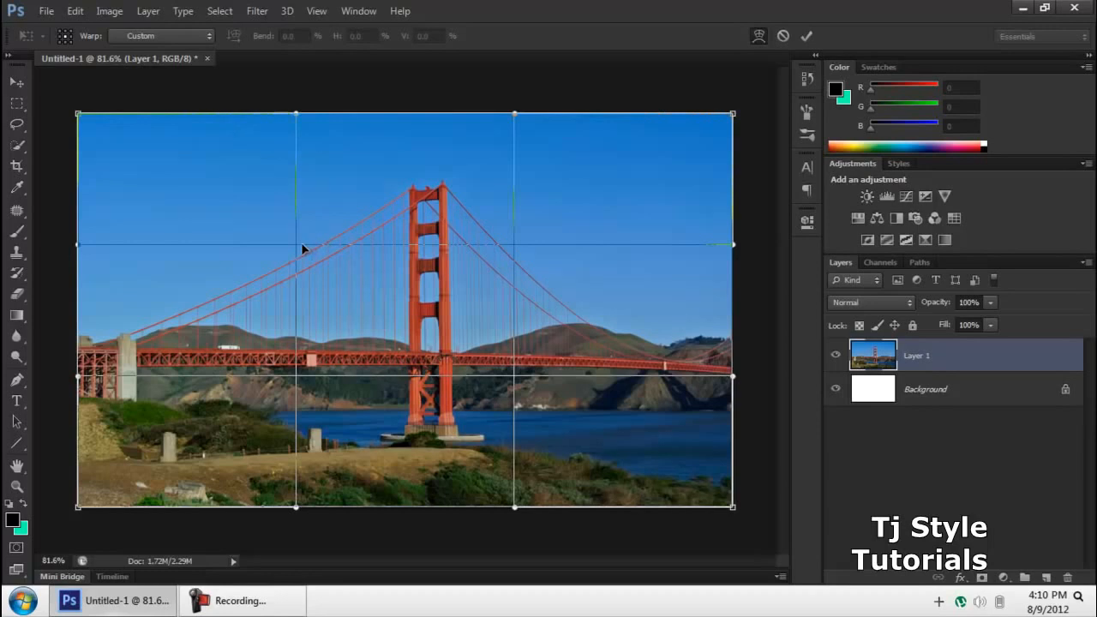
pyautogui.moveTo(297, 245); pyautogui.dragTo(259, 204)
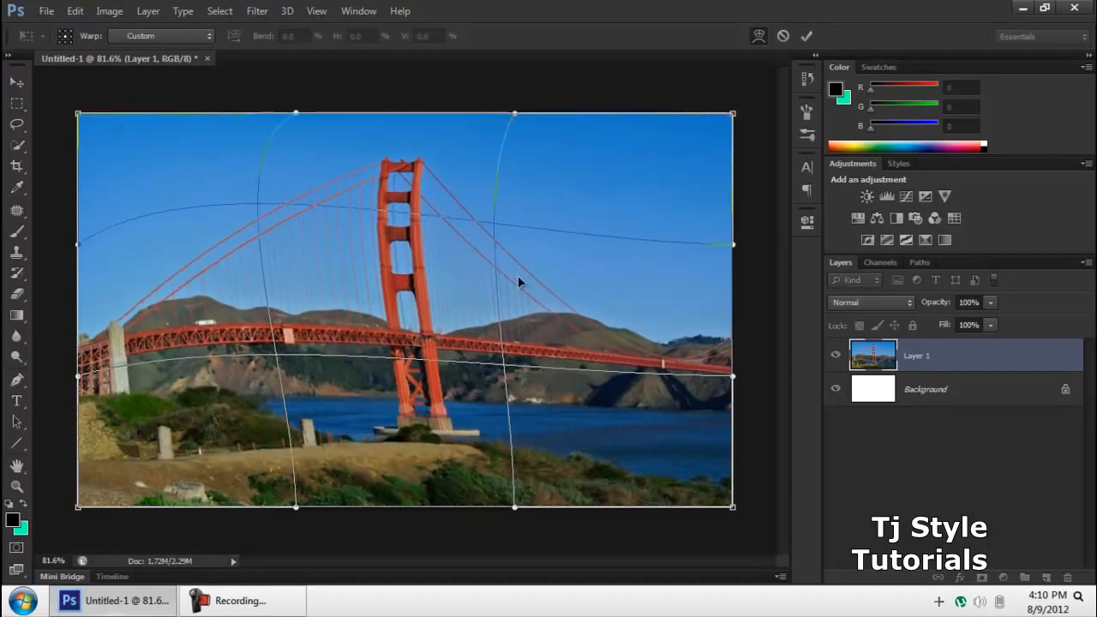
pyautogui.moveTo(494, 222); pyautogui.dragTo(512, 196)
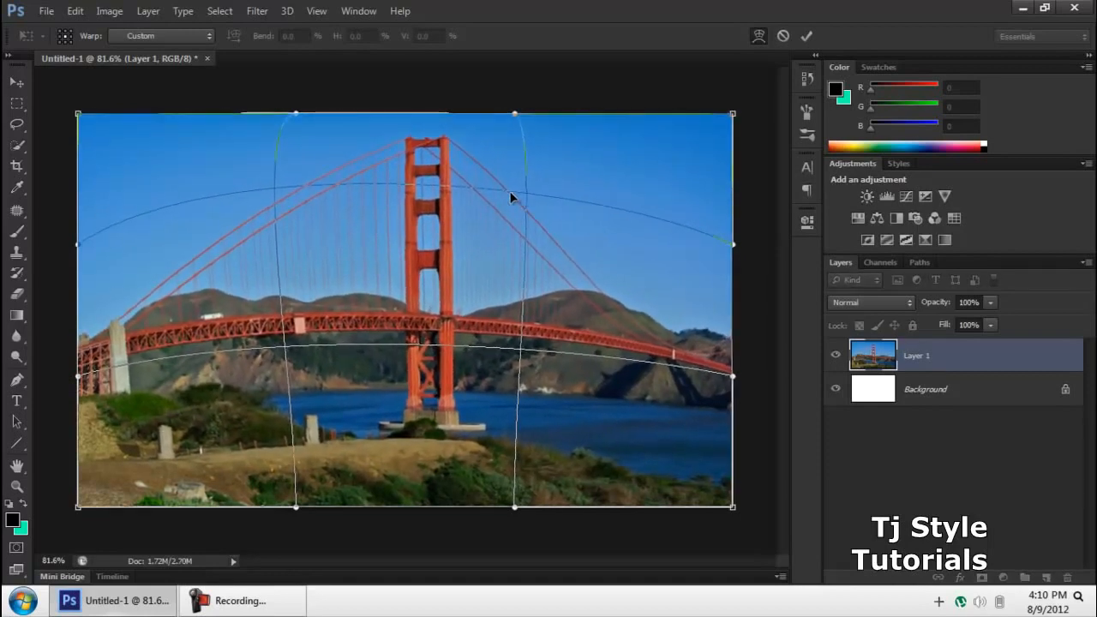
pyautogui.moveTo(533, 374); pyautogui.dragTo(572, 415)
pyautogui.moveTo(300, 377); pyautogui.dragTo(263, 396)
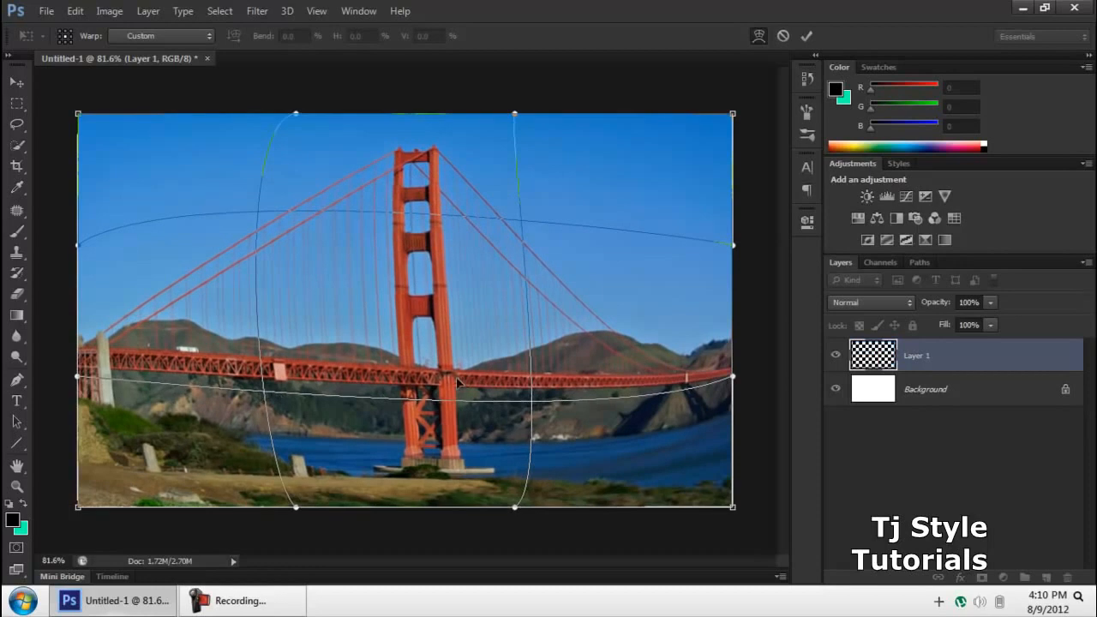
pyautogui.scroll(-2, 475, 359)
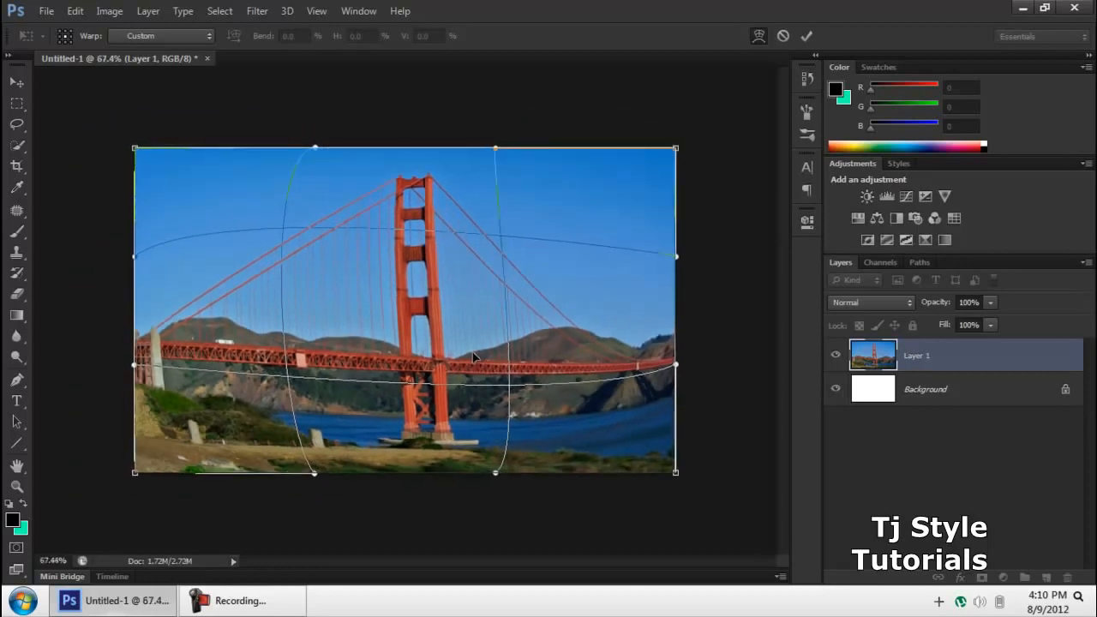
pyautogui.press('Return')
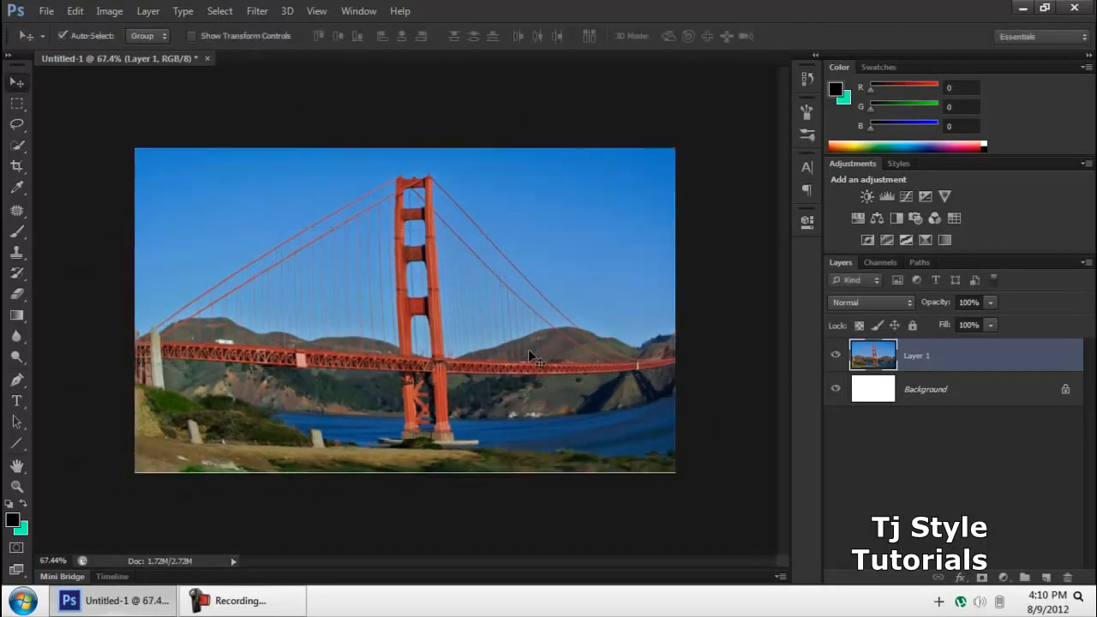
# Step: Inspect the warped bridge photo up close and undo the custom warp
pyautogui.scroll(3, 527, 351)
pyautogui.scroll(-1, 533, 363)
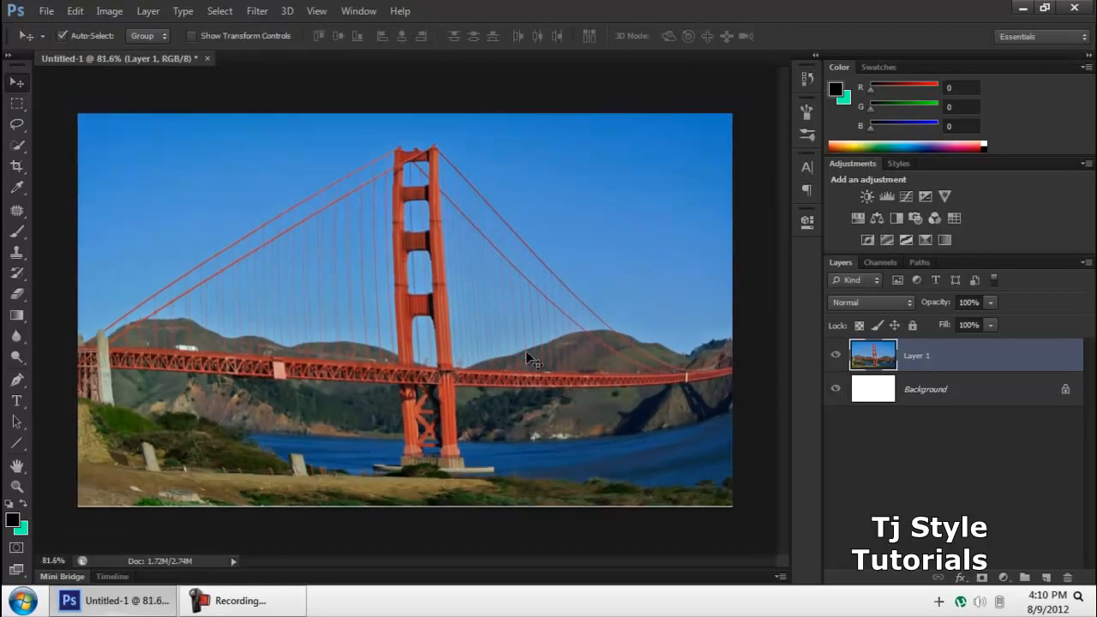
pyautogui.hotkey('ctrl', 'z')
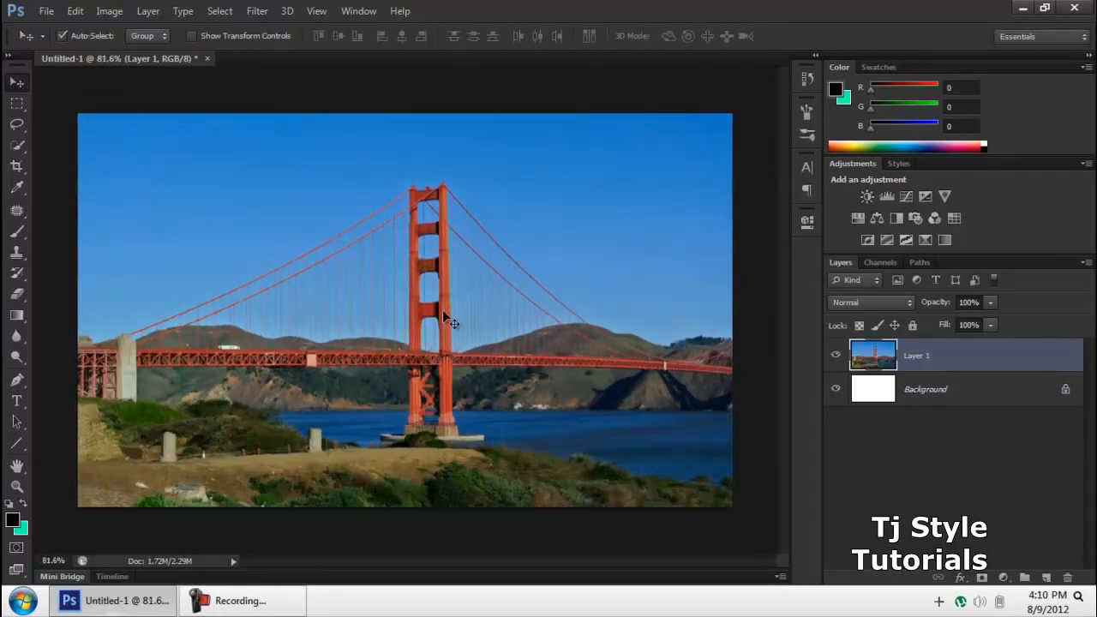
# Step: Start a new Warp transform on the bridge layer and try the Arc Lower and Arc Upper warp styles
pyautogui.hotkey('ctrl', 't')
pyautogui.rightClick(353, 171)
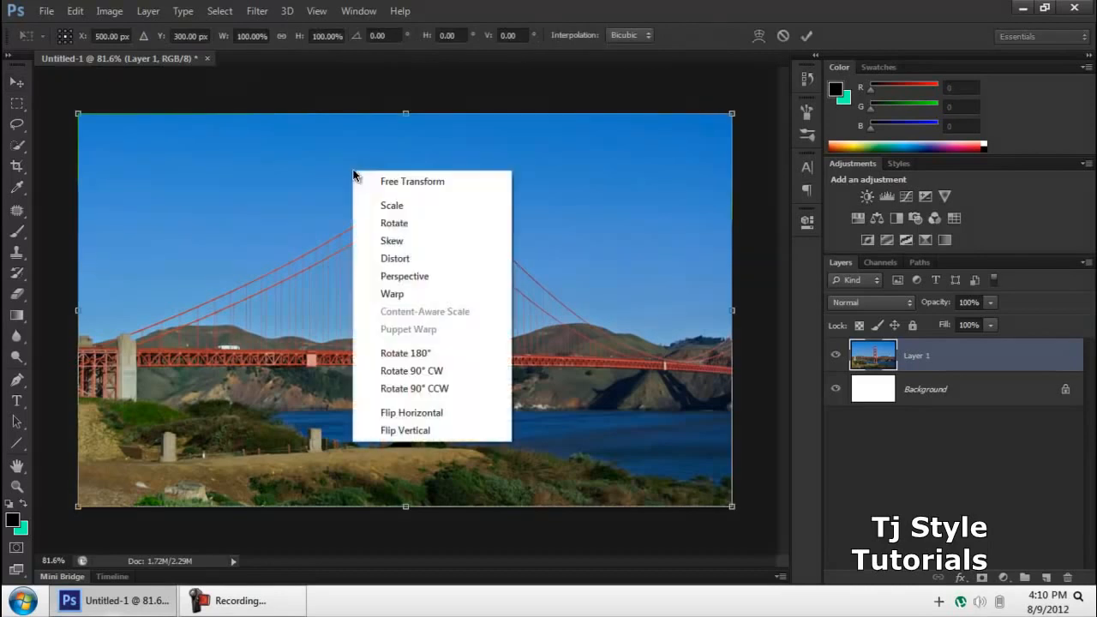
pyautogui.click(404, 293)
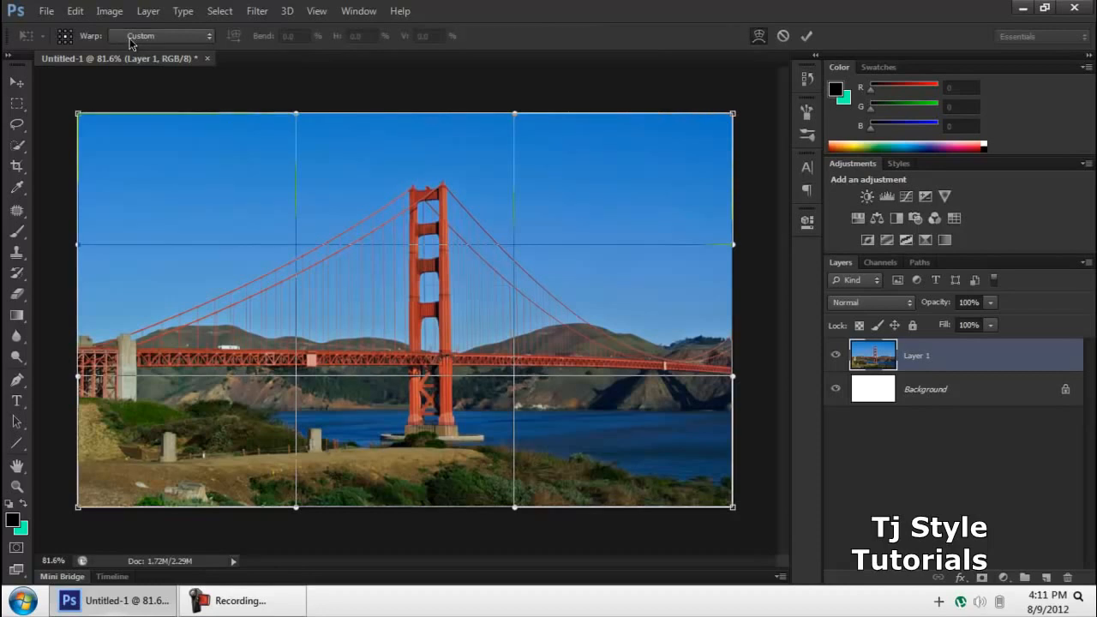
pyautogui.click(159, 40)
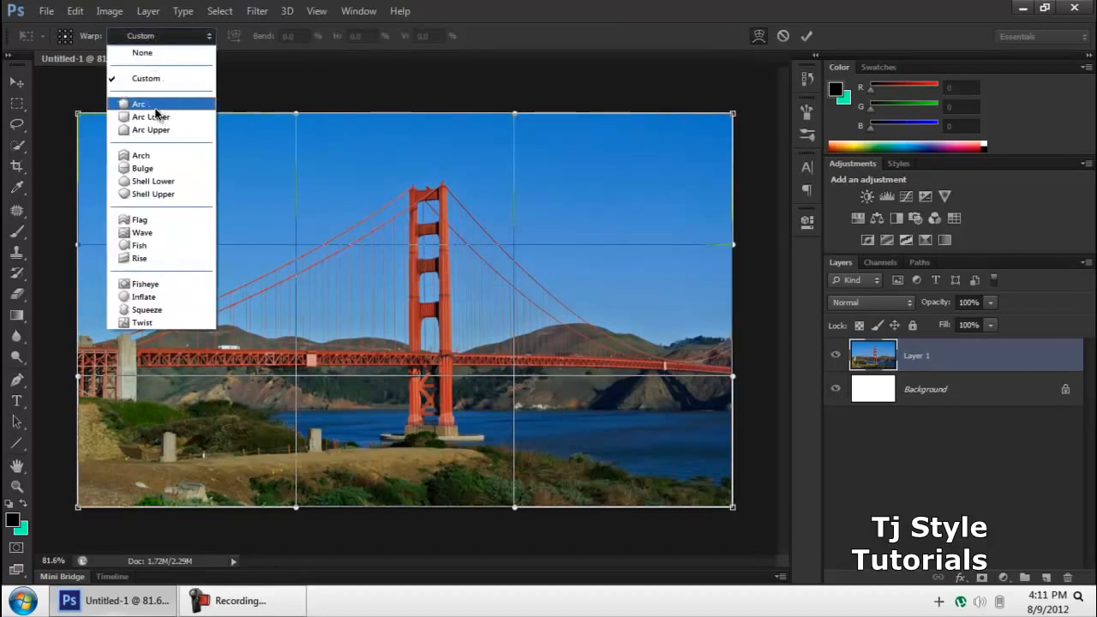
pyautogui.click(150, 117)
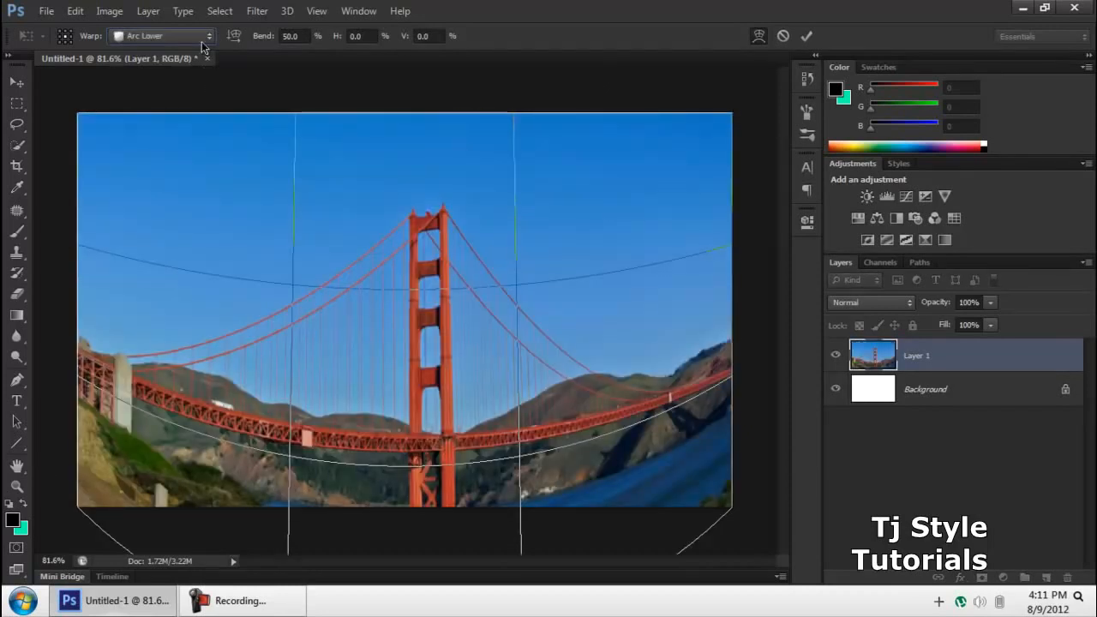
pyautogui.press('Down')
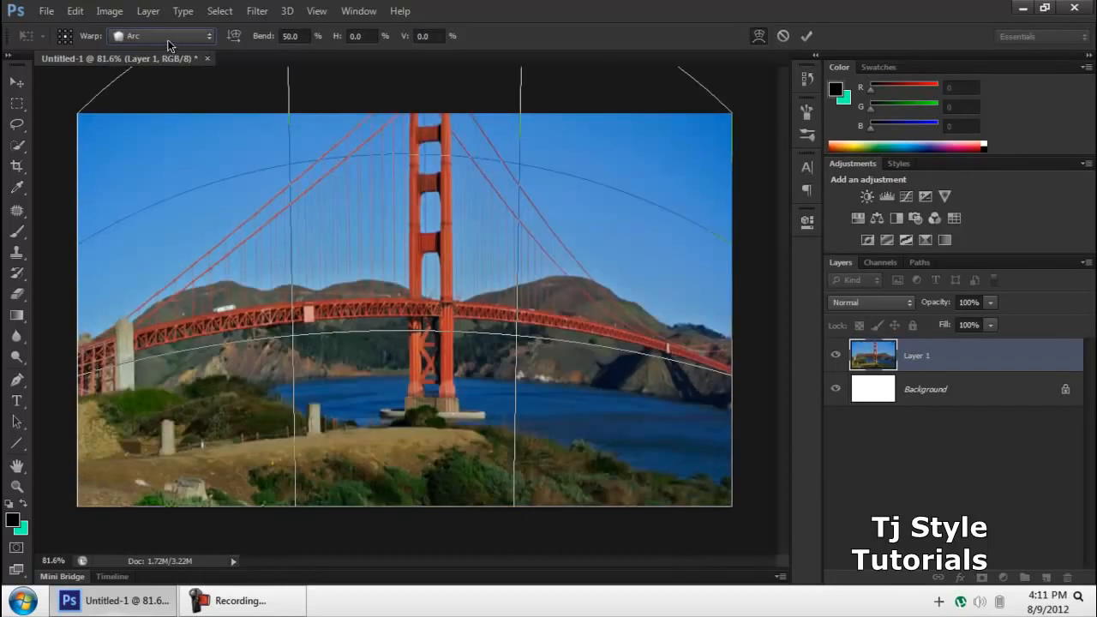
# Step: Try the Arch, Shell Upper and Bulge warp styles on the bridge layer
pyautogui.click(158, 35)
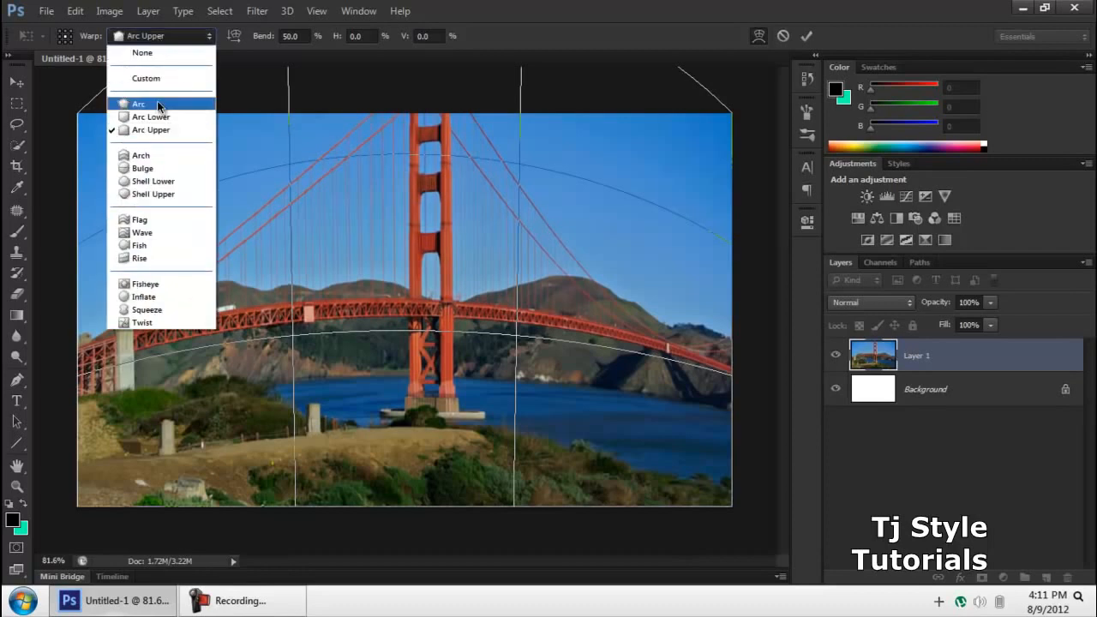
pyautogui.click(161, 157)
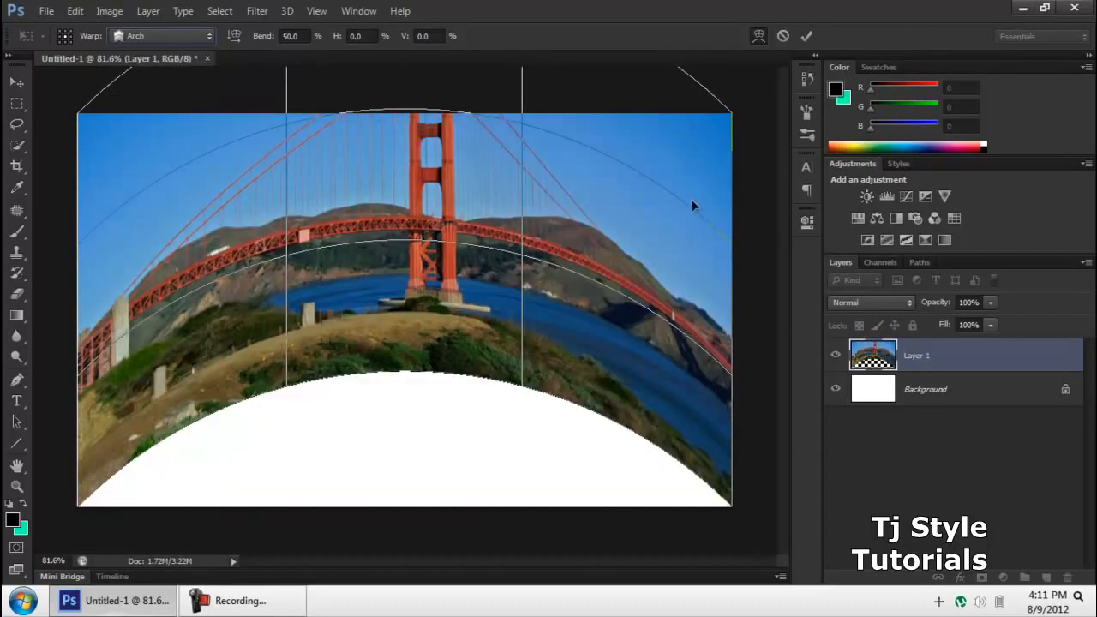
pyautogui.scroll(-4, 741, 206)
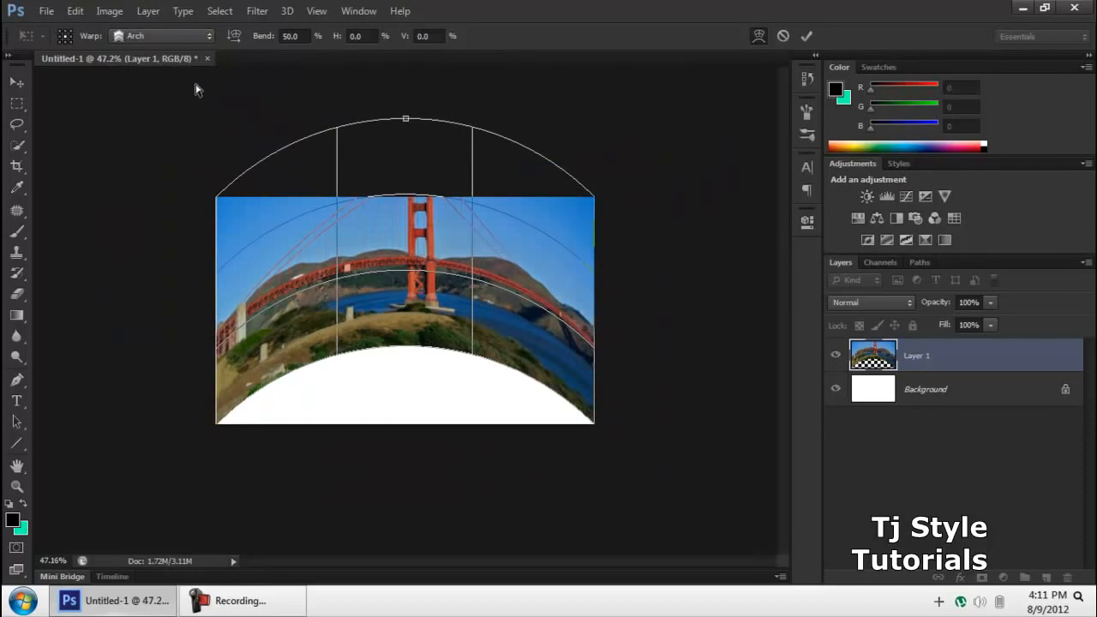
pyautogui.click(162, 35)
pyautogui.click(157, 188)
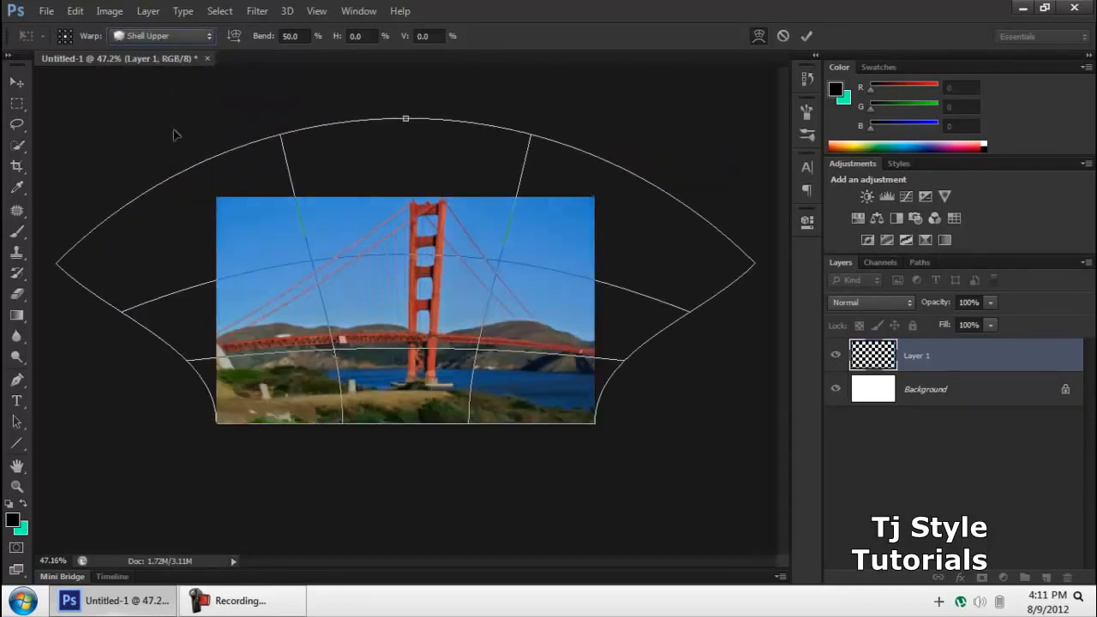
pyautogui.click(171, 36)
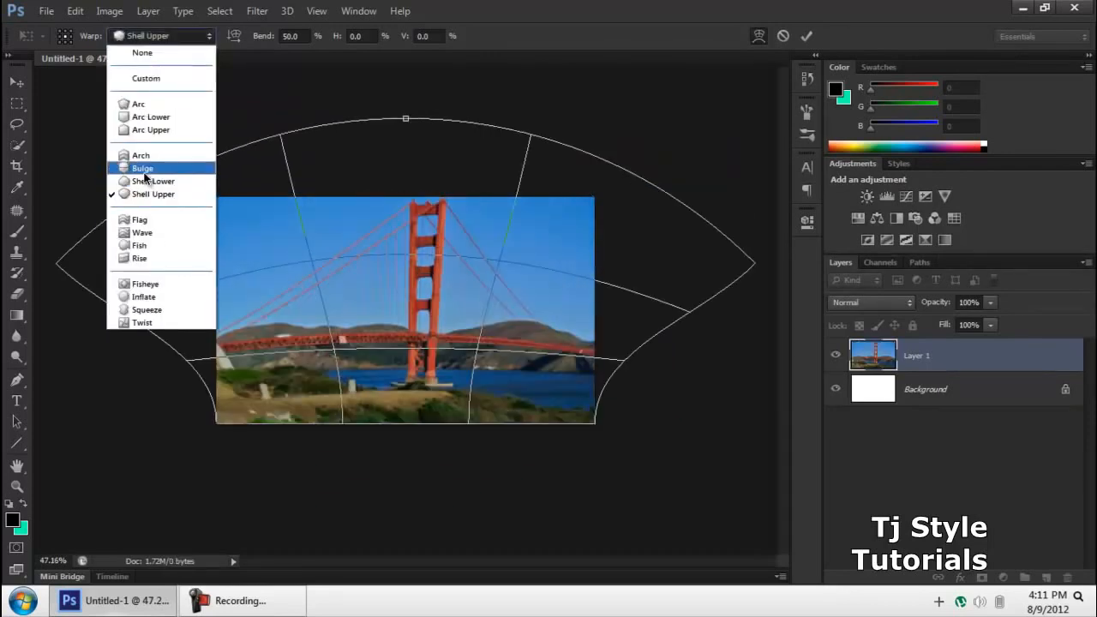
pyautogui.click(152, 168)
# Step: Try the Rise, Wave and Fisheye warp styles on the bridge layer
pyautogui.click(187, 36)
pyautogui.click(176, 255)
pyautogui.click(178, 35)
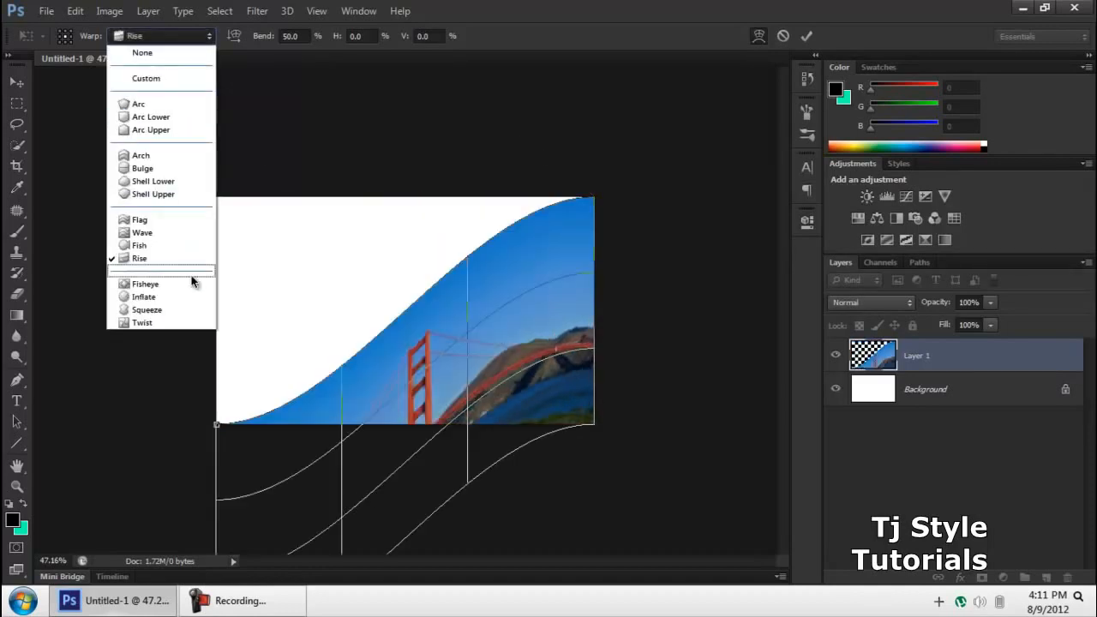
pyautogui.click(161, 232)
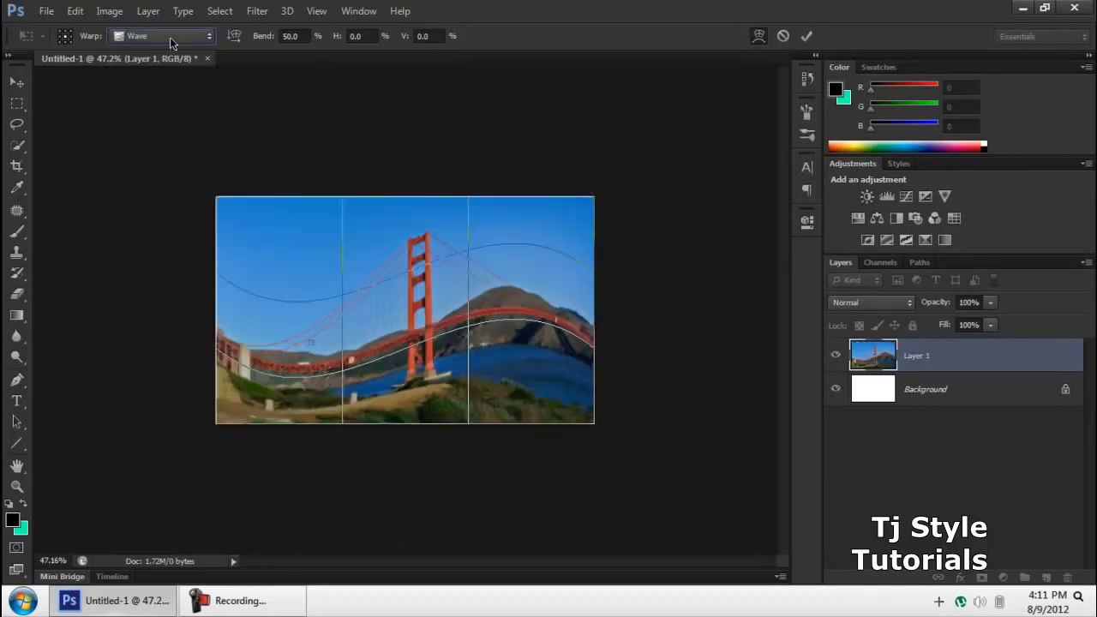
pyautogui.click(170, 36)
pyautogui.click(166, 283)
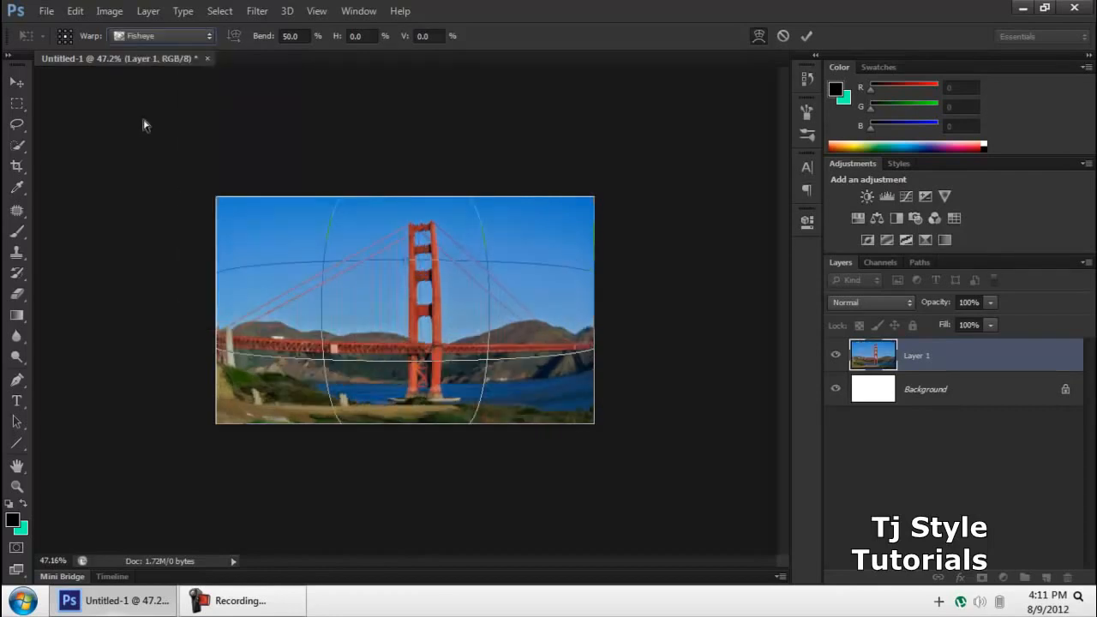
# Step: Set the bridge layer's warp style to Inflate
pyautogui.click(153, 36)
pyautogui.click(146, 297)
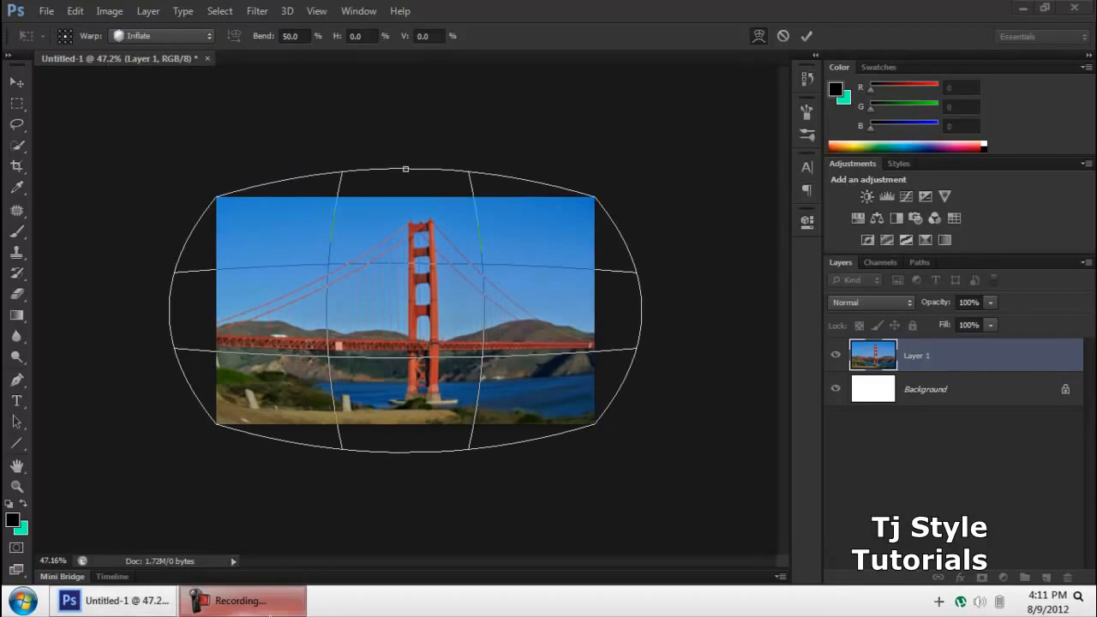
pyautogui.click(257, 605)
pyautogui.click(270, 613)
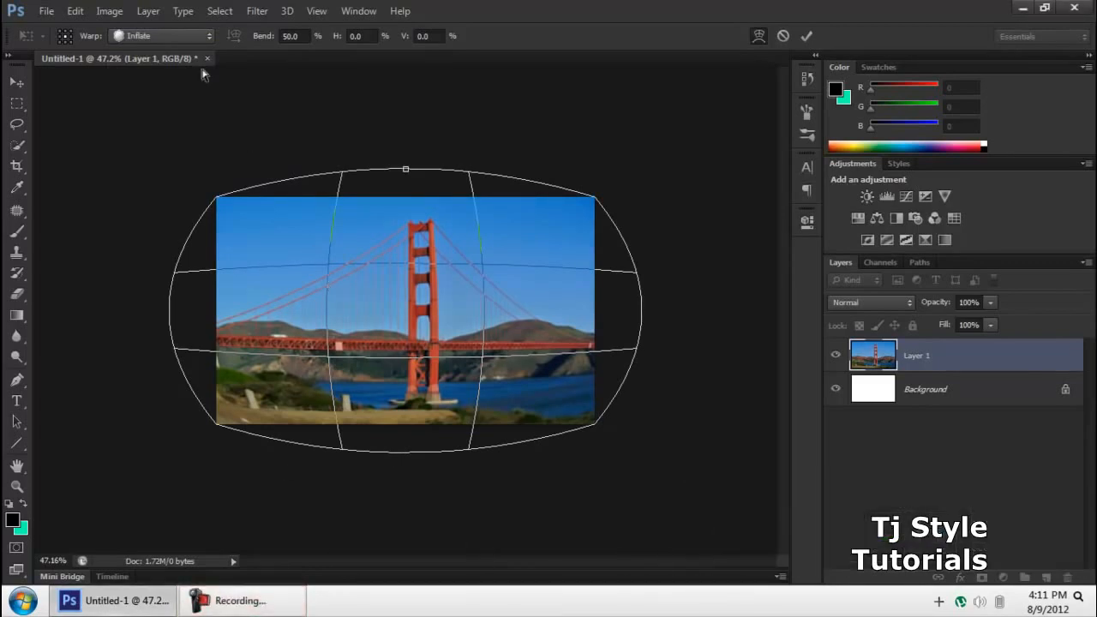
pyautogui.click(179, 35)
pyautogui.click(155, 302)
# Step: Detach the document into its own floating window and maximize that window
pyautogui.moveTo(163, 67); pyautogui.dragTo(162, 65)
pyautogui.click(163, 35)
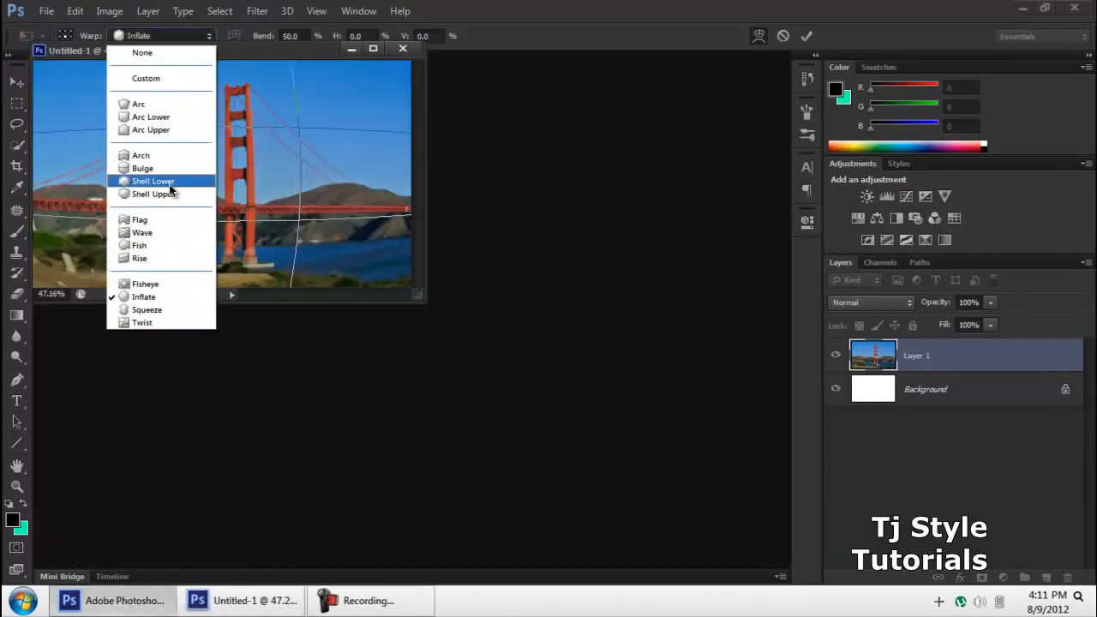
pyautogui.click(374, 53)
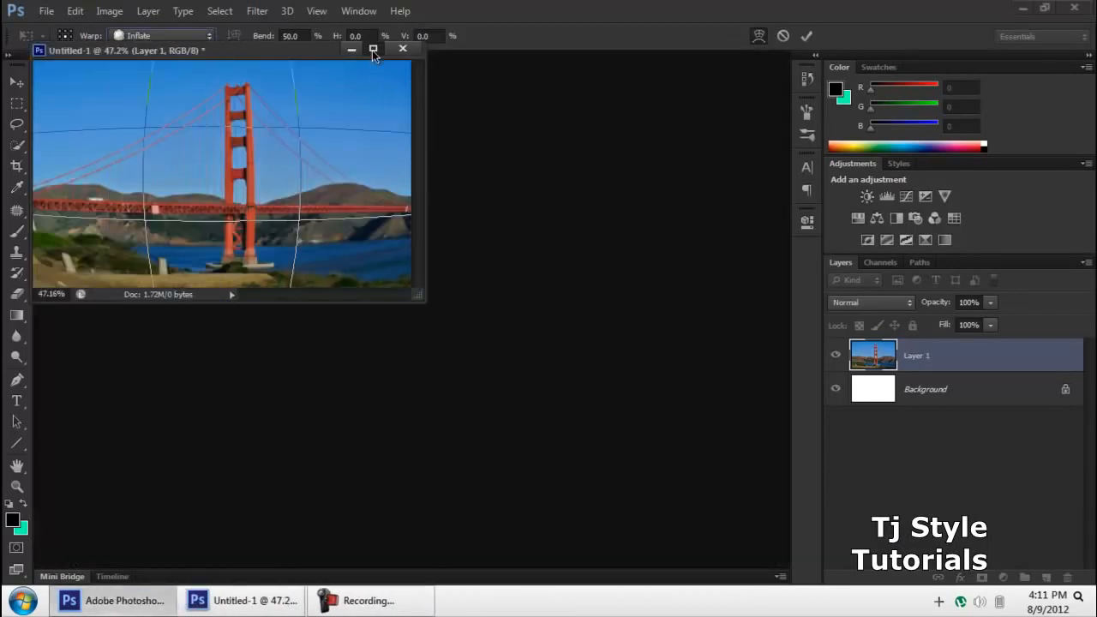
pyautogui.click(373, 49)
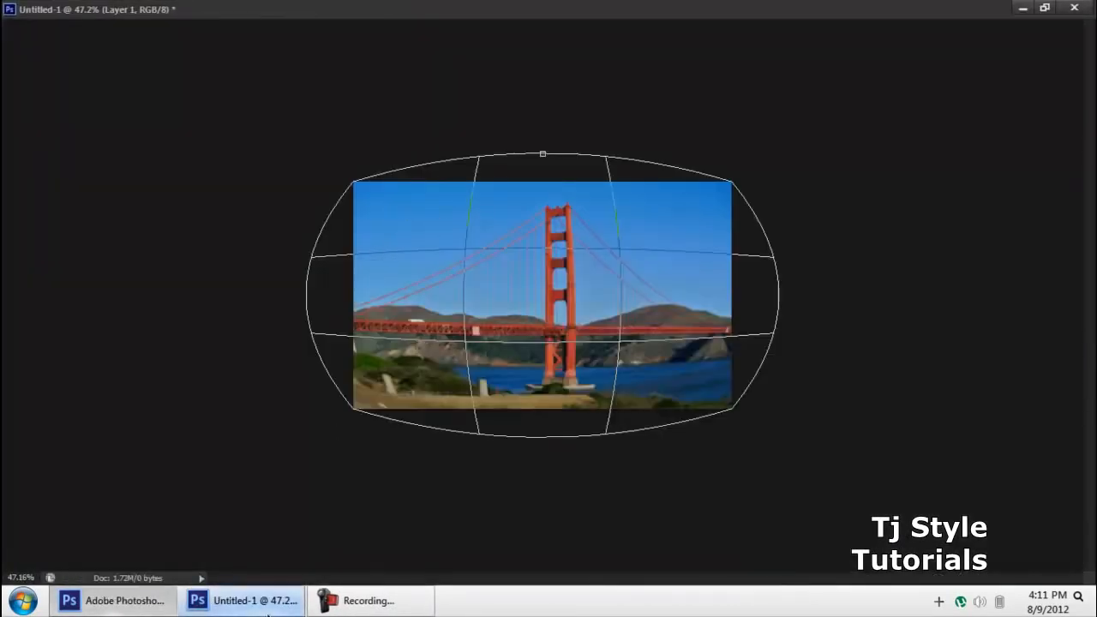
pyautogui.click(377, 602)
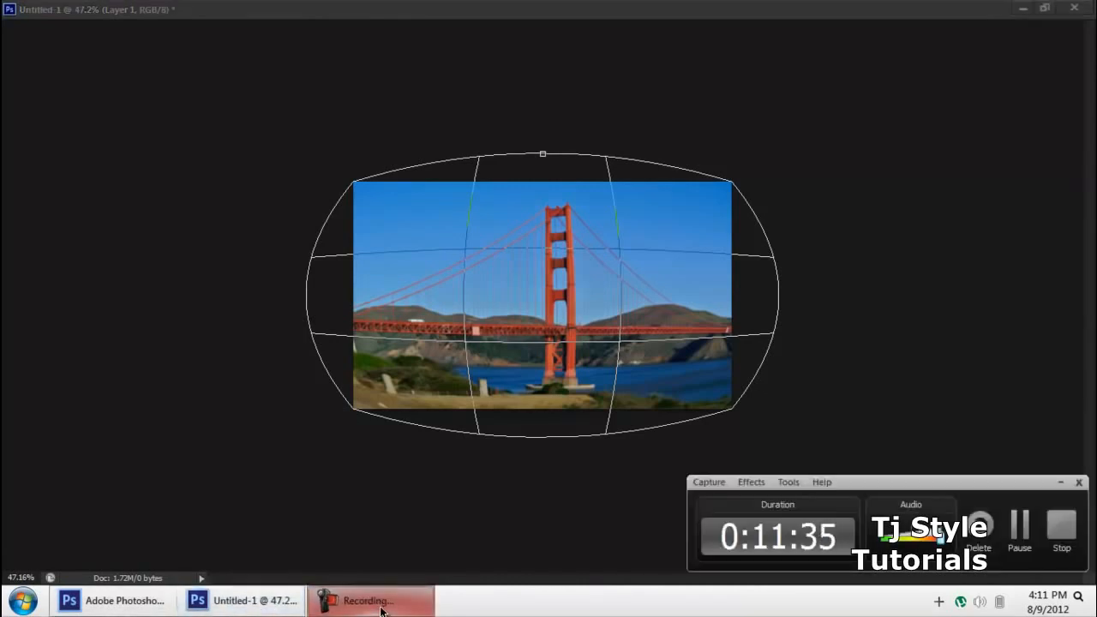